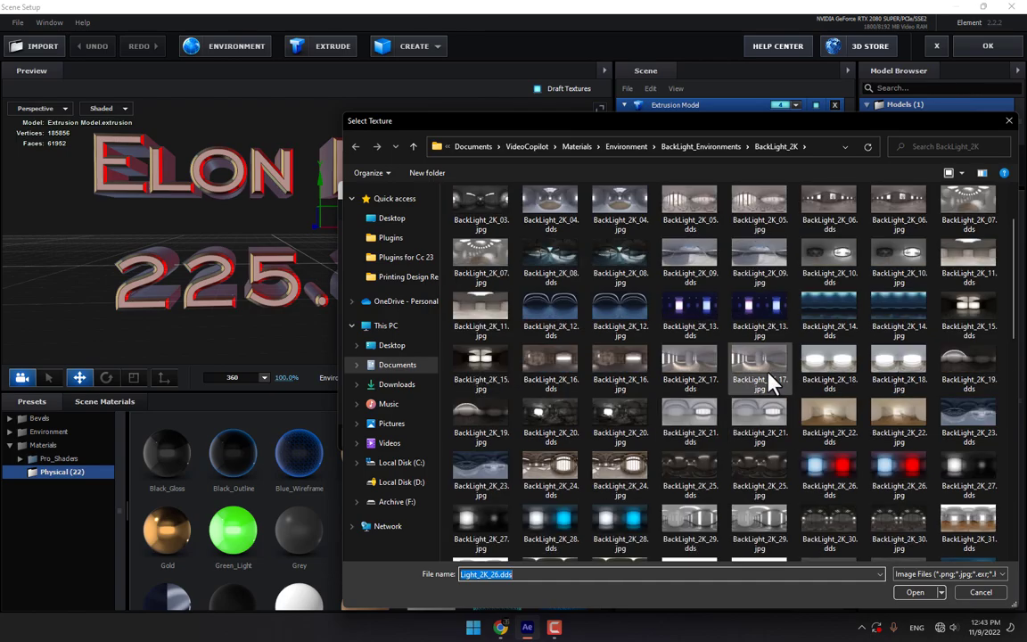
left_click(633, 470)
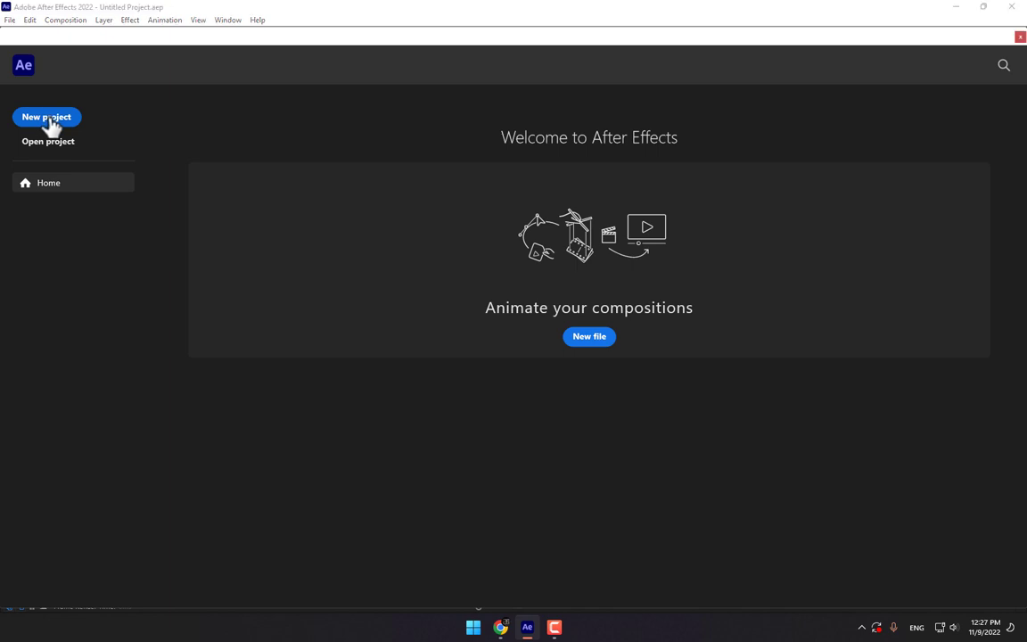
Start a new project and create a composition named 3D Graph with a duration of 0:00:05:01.
left_click(51, 121)
left_click(524, 295)
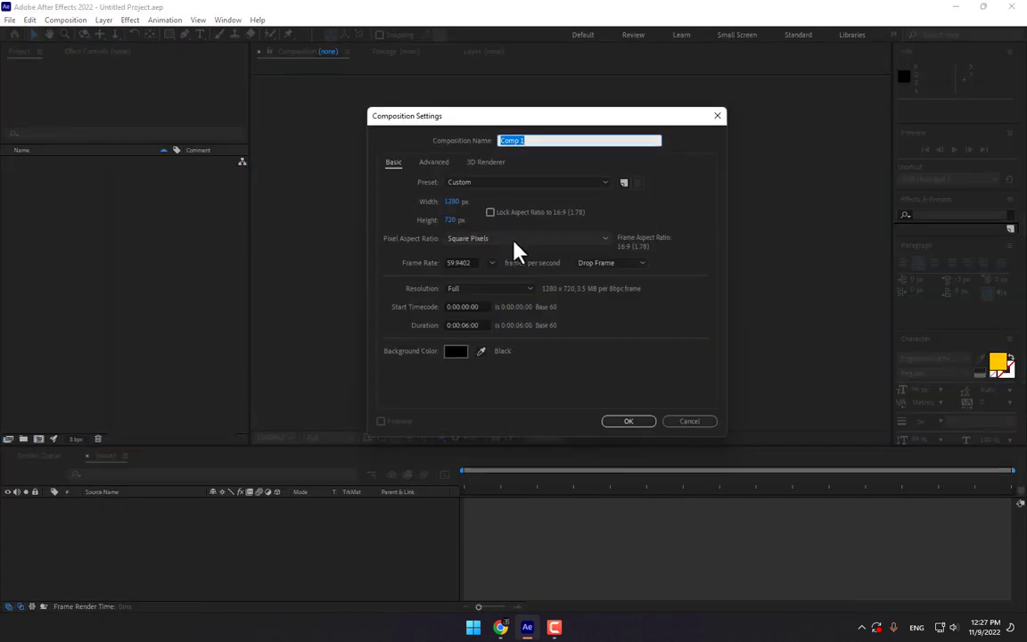
type("3D Graph")
left_click(465, 324)
type("2")
key("Return")
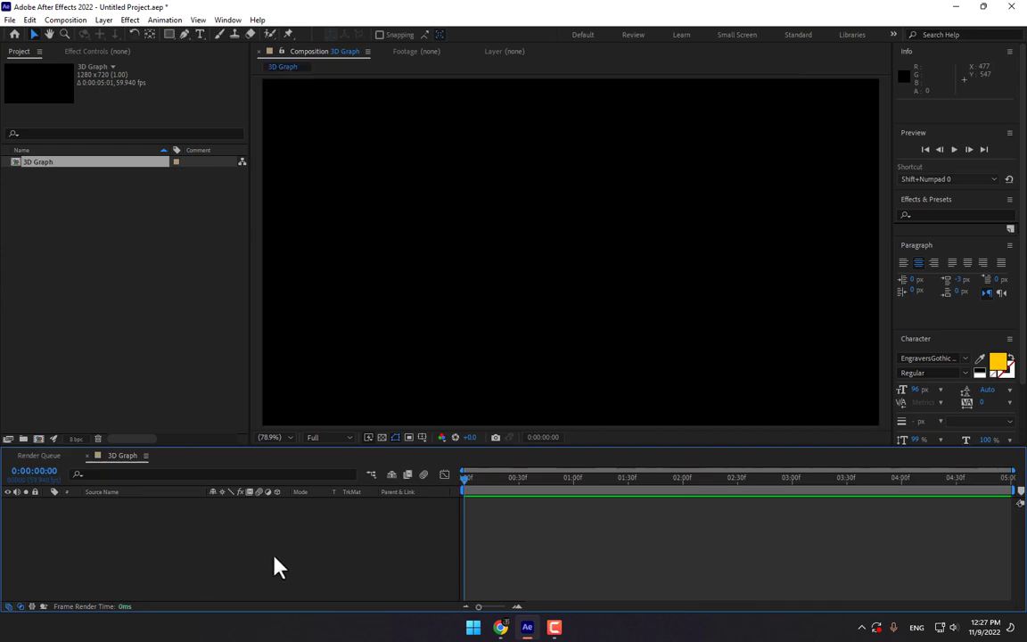
Add a white solid named BG to the 3D Graph composition and lock its layer.
right_click(258, 573)
mouse_move(294, 420)
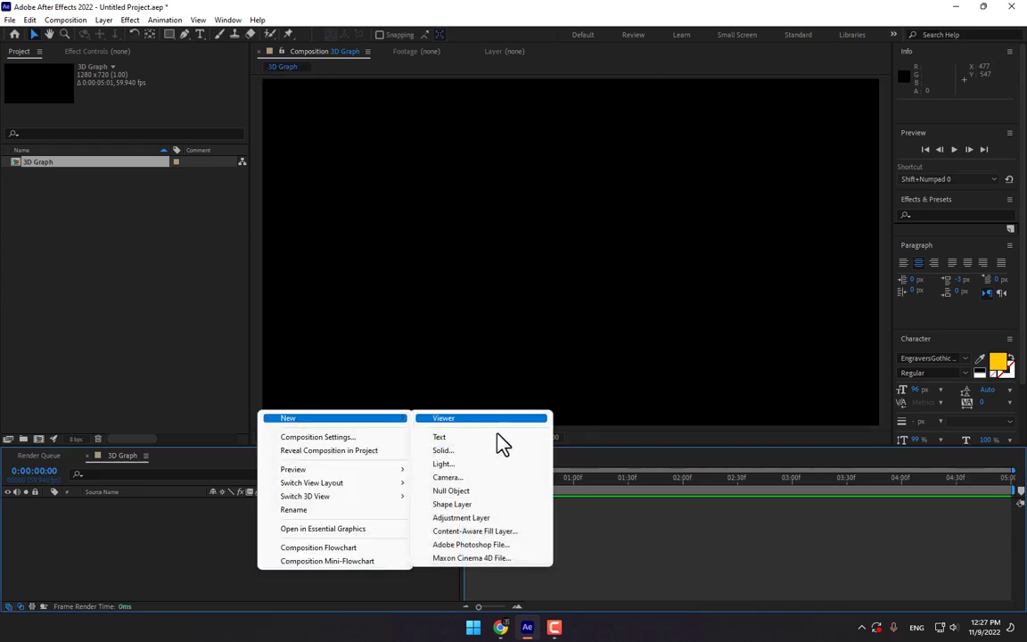
left_click(477, 451)
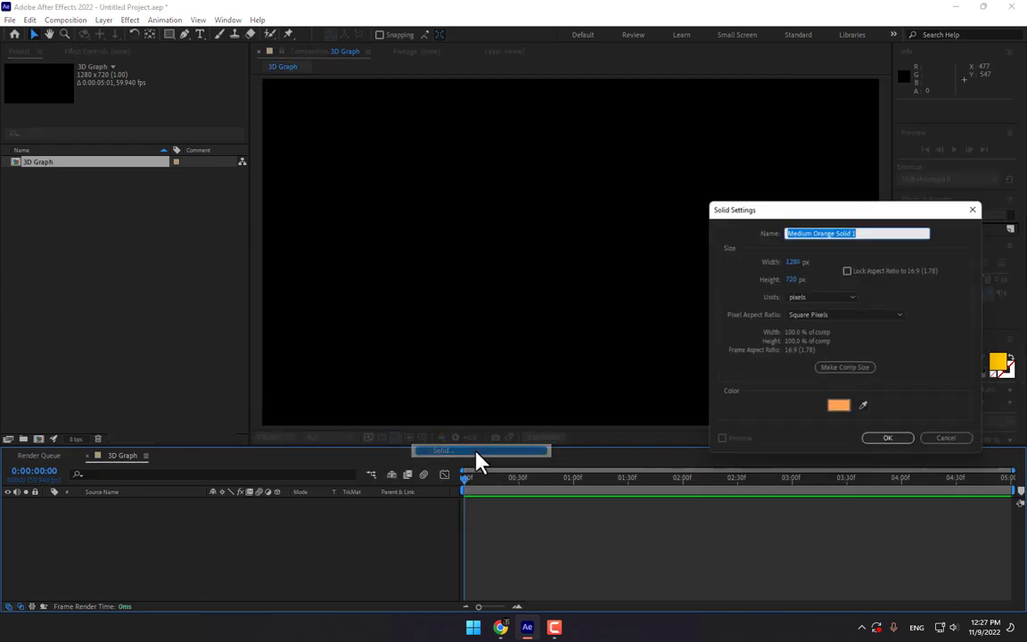
left_click(865, 410)
left_click(886, 207)
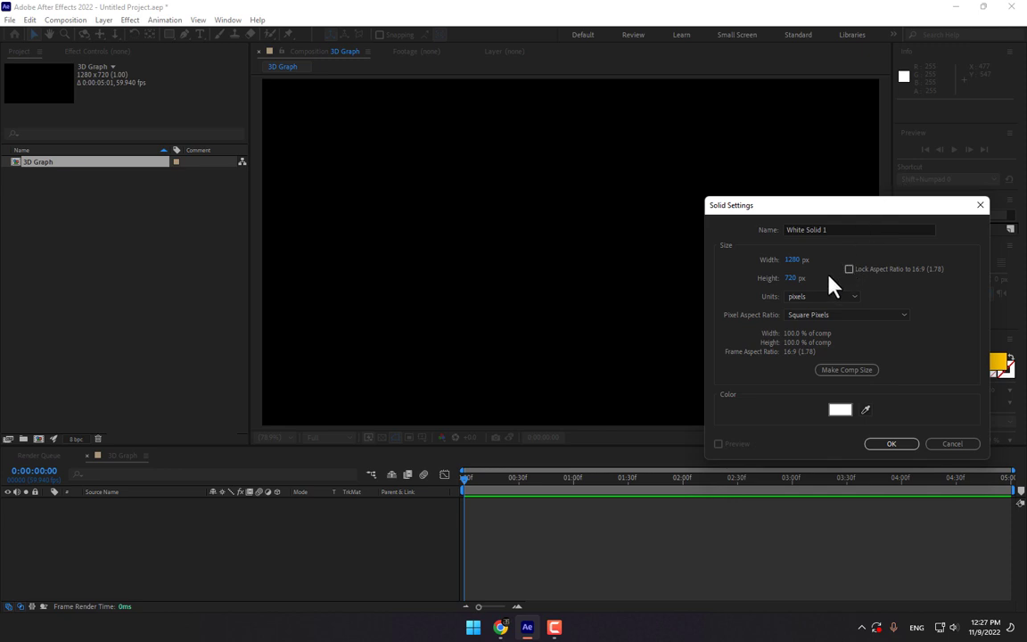
left_click_drag(848, 230, 687, 239)
type("BG")
key("Return")
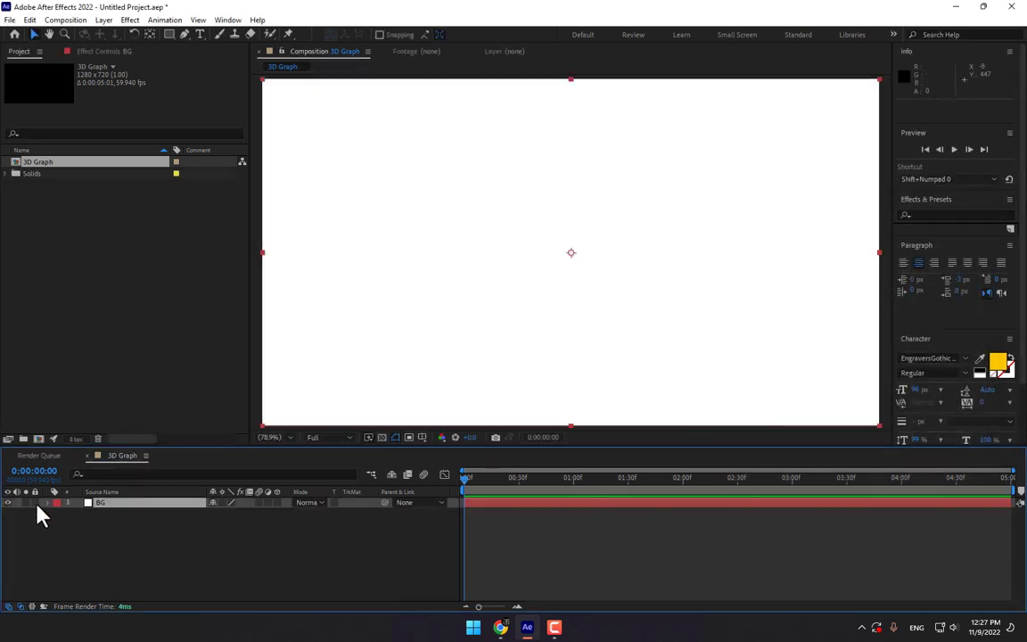
left_click(182, 563)
Add a second white solid named 3D above the BG layer.
right_click(183, 563)
mouse_move(233, 408)
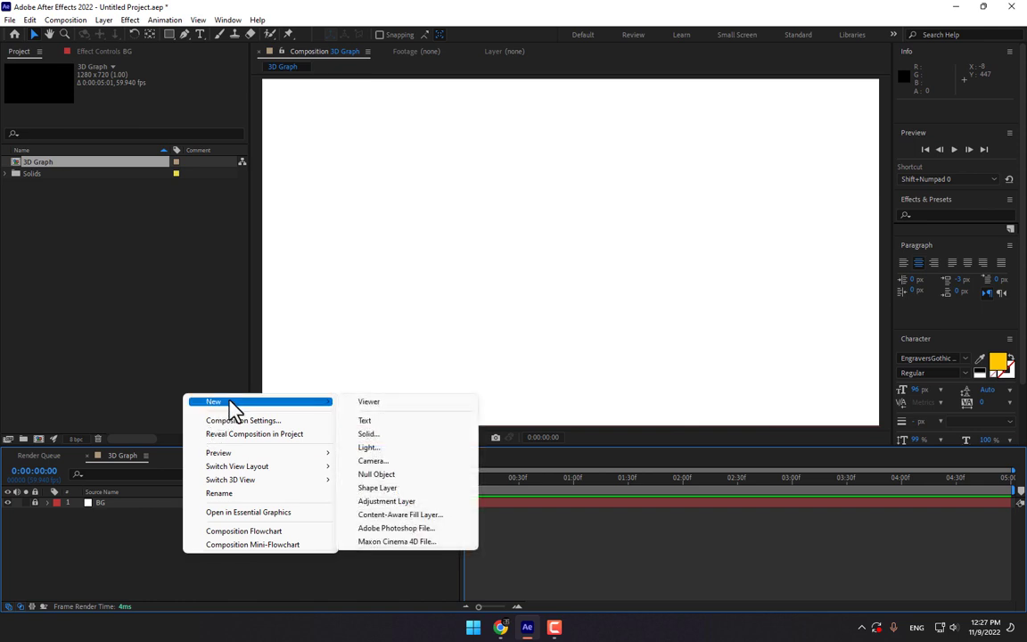
left_click(397, 440)
type("3D")
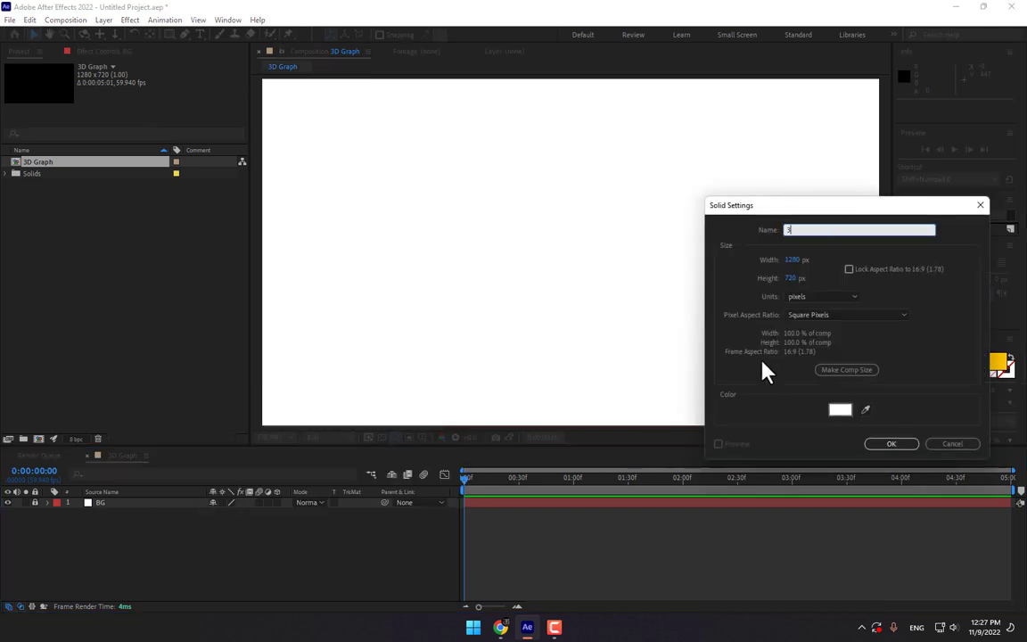
key("Return")
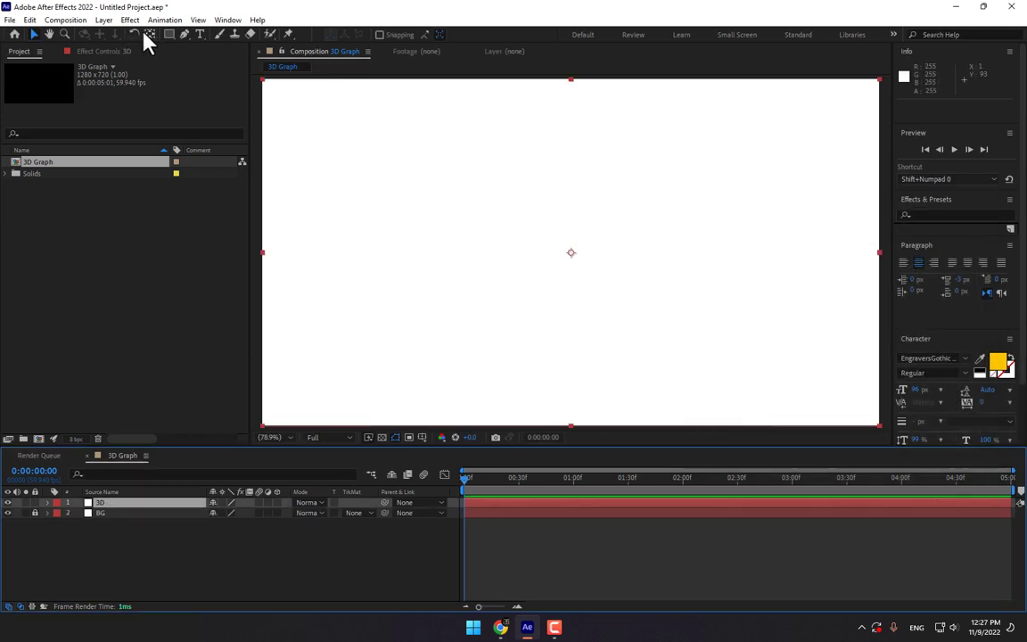
Apply the Video Copilot Element effect to the 3D layer and open its Scene Setup.
left_click(130, 21)
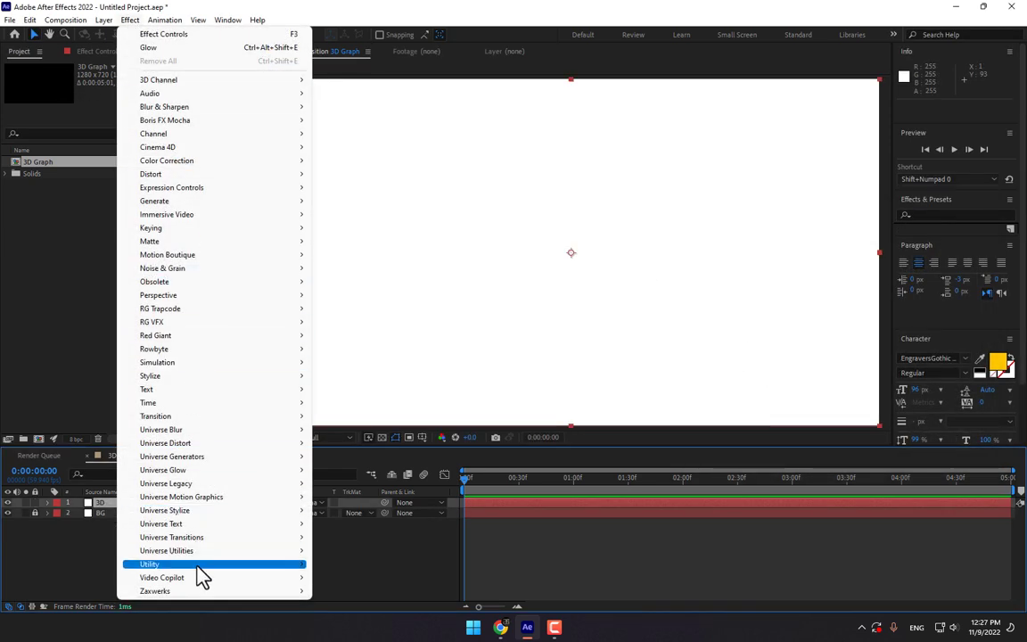
mouse_move(201, 579)
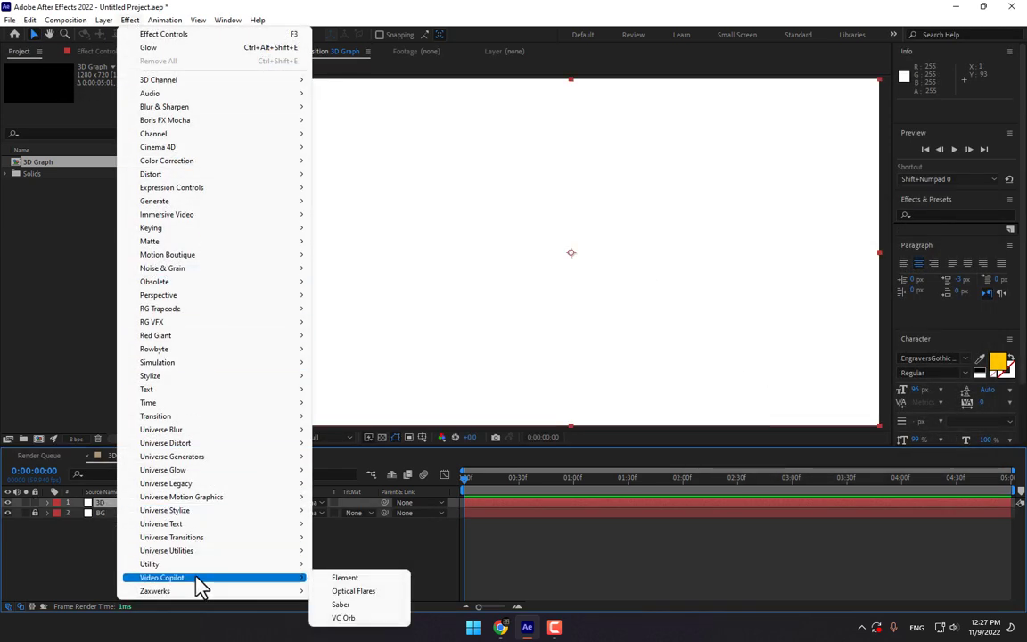
left_click(366, 577)
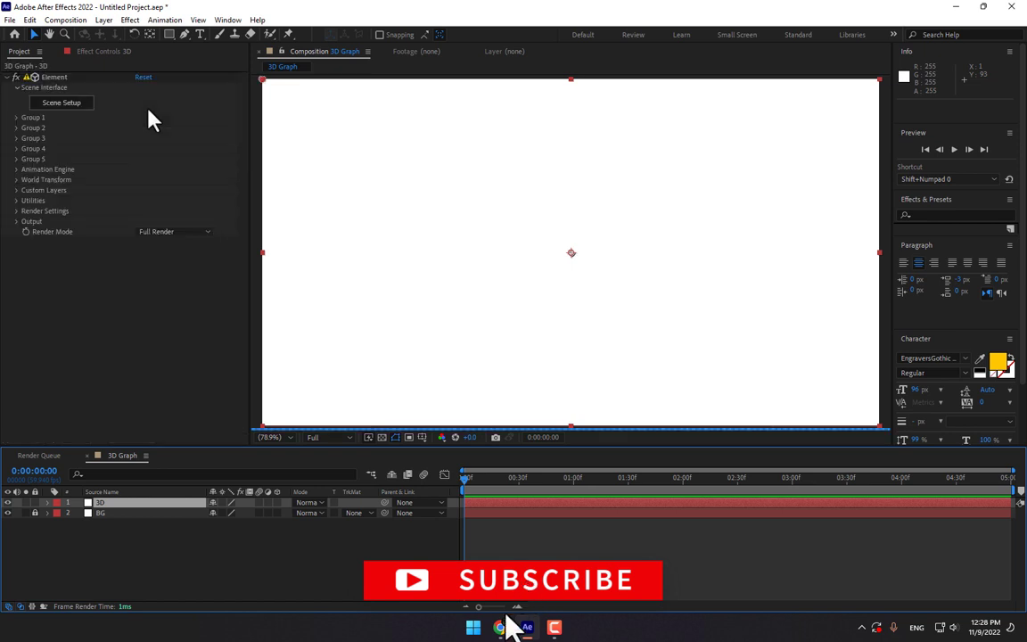
left_click(108, 52)
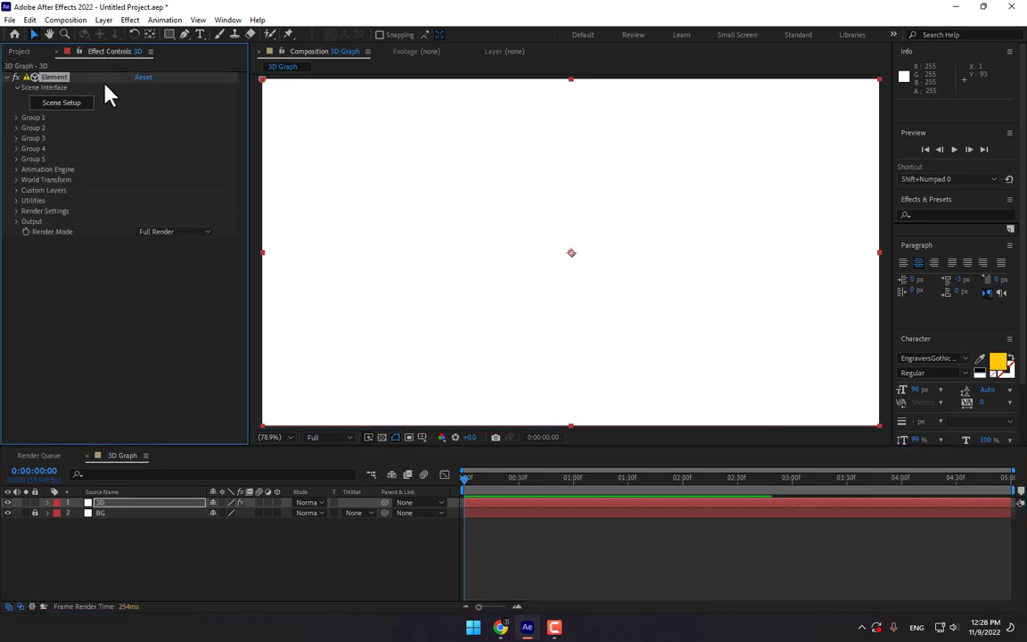
left_click(59, 102)
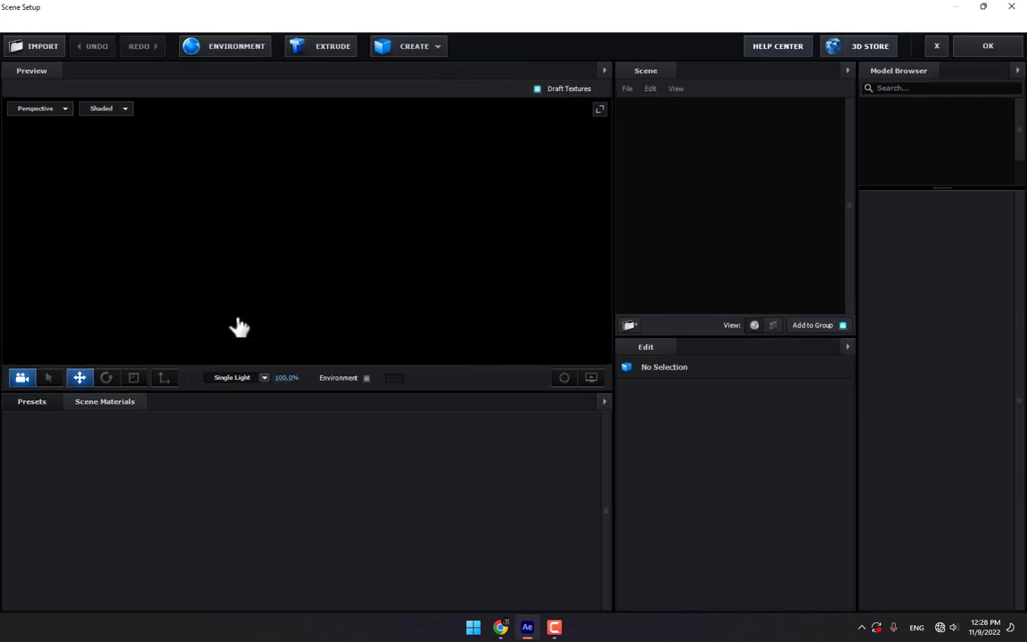
Create a box model and stretch it vertically into a tall bar at about 364% Y scale.
left_click(423, 47)
left_click(389, 79)
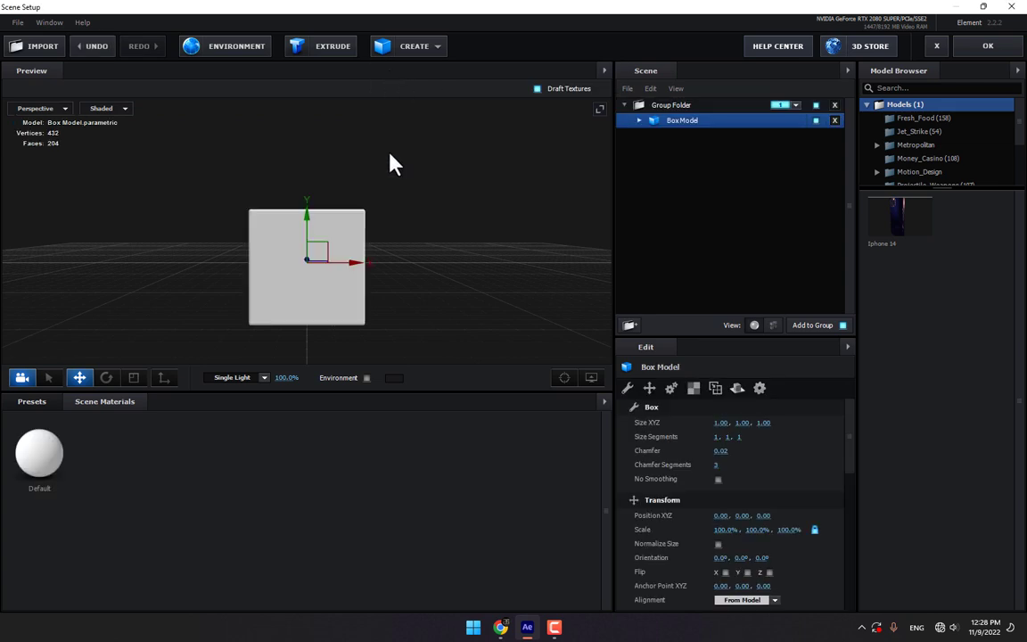
left_click_drag(390, 165, 348, 310)
left_click(134, 377)
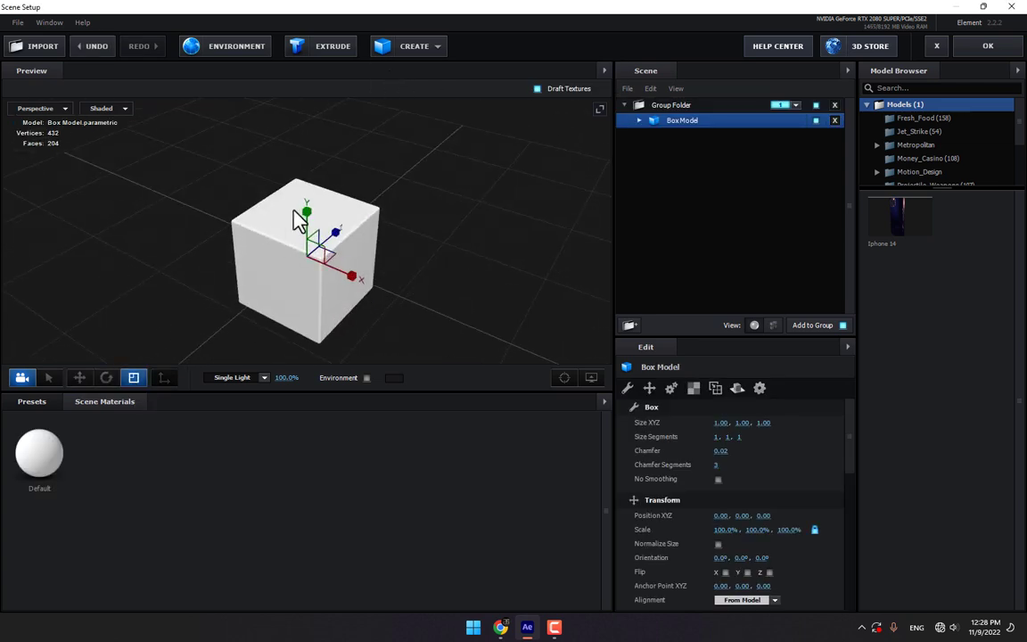
left_click_drag(307, 214, 330, 90)
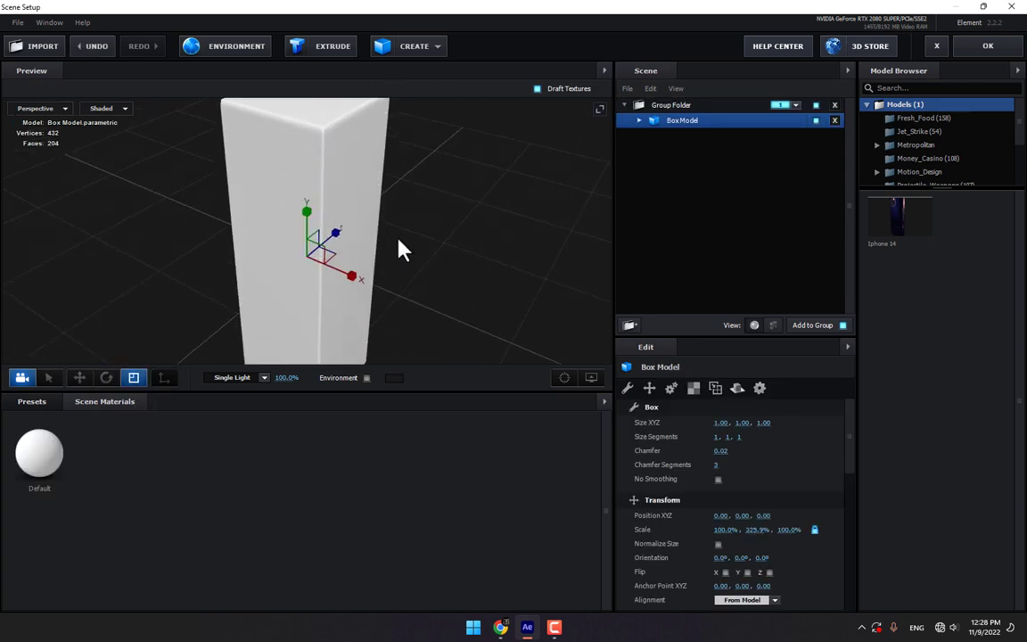
left_click_drag(398, 238, 408, 213)
scroll(407, 213, "down", 5)
left_click_drag(307, 200, 314, 129)
Raise the box along Y to about 1.81 so its base sits on the ground grid.
left_click(80, 377)
left_click_drag(386, 280, 396, 258)
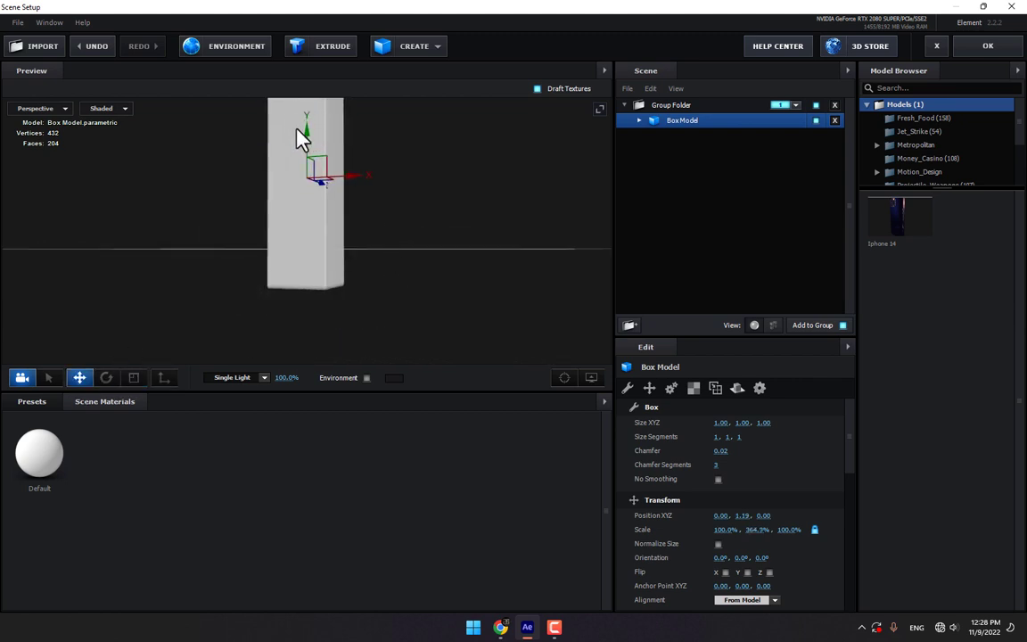
left_click_drag(303, 138, 325, 110)
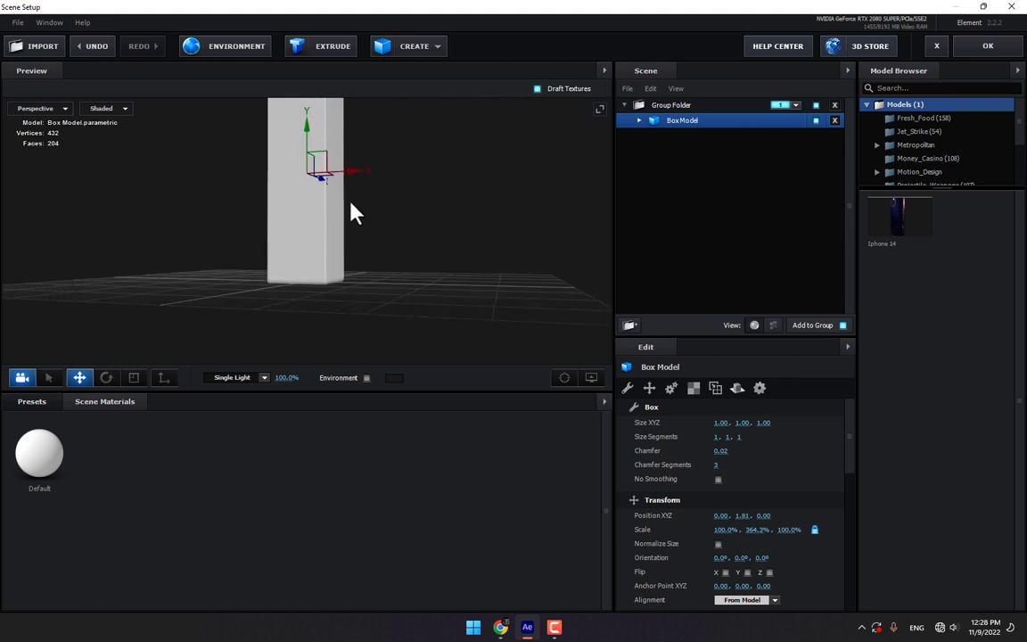
Apply the Gold material from the Physical presets to the box model.
left_click_drag(350, 204, 375, 288)
left_click(638, 120)
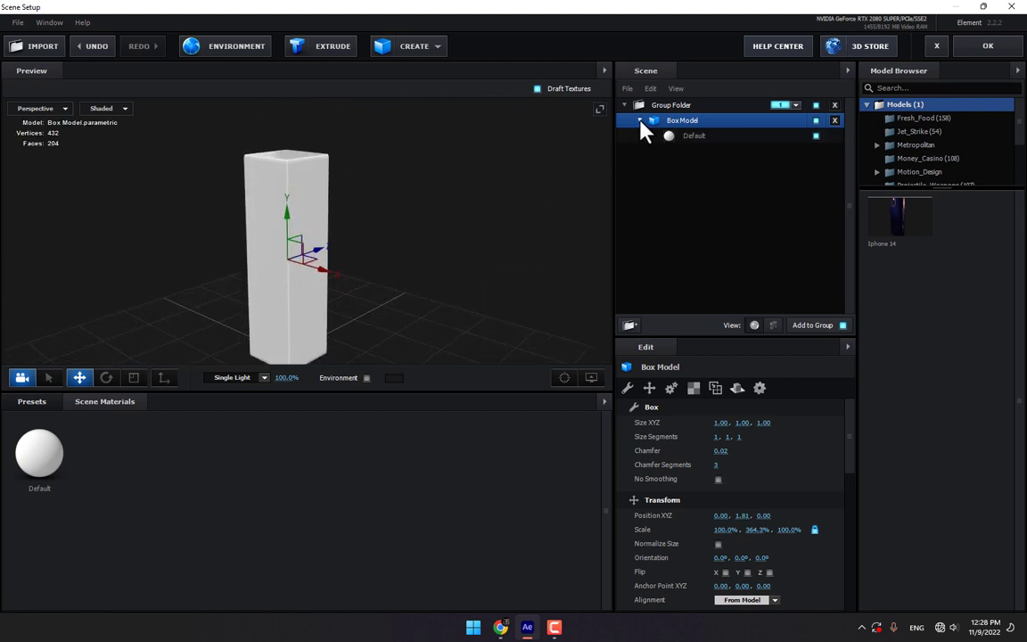
left_click(32, 402)
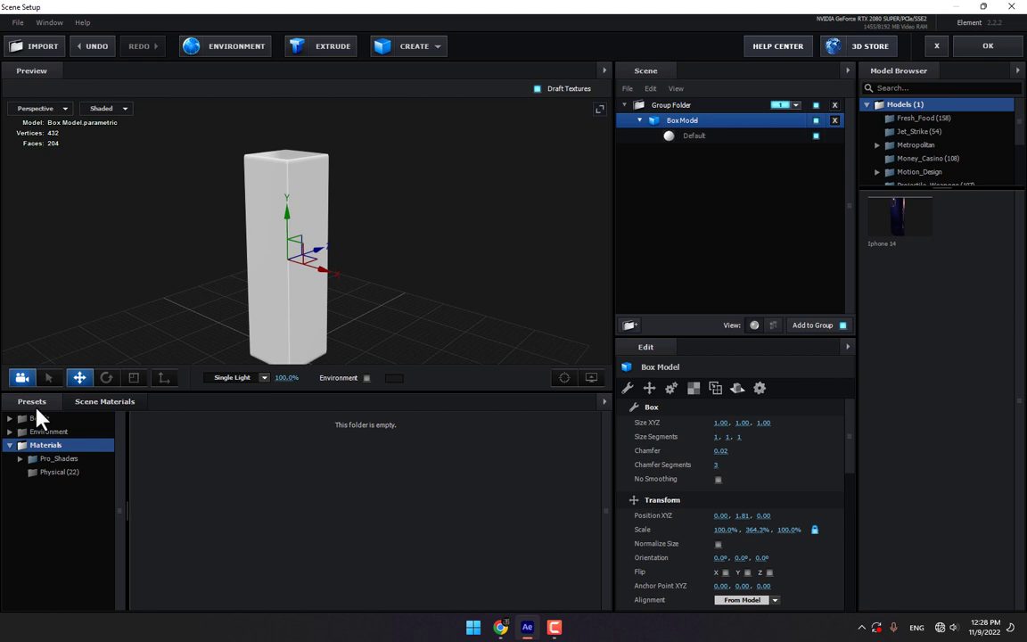
left_click(55, 473)
left_click_drag(170, 528, 289, 236)
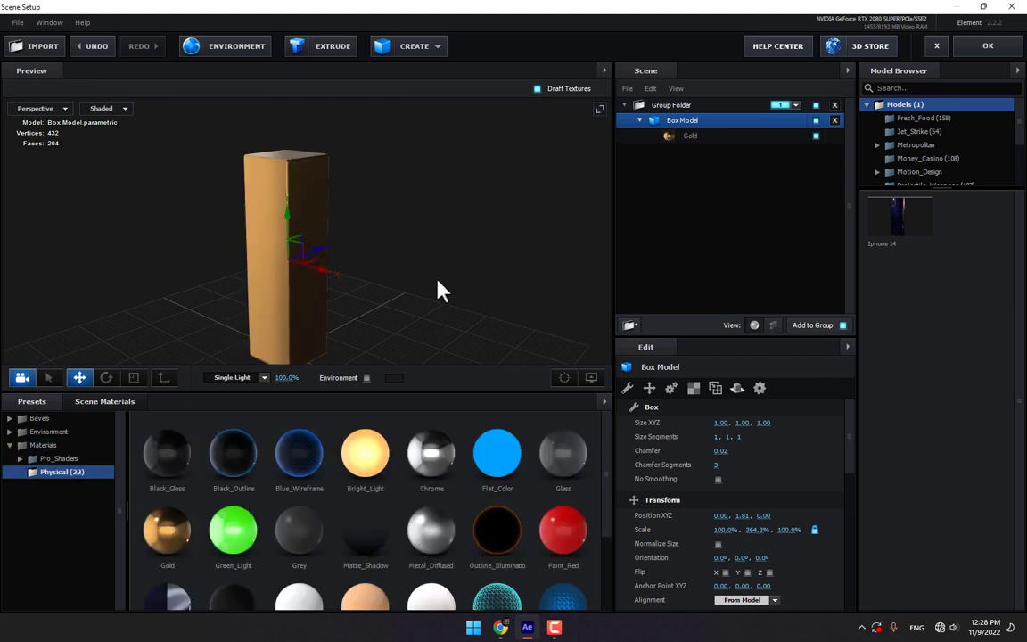
mouse_move(437, 290)
left_mouse_down()
mouse_move(408, 309)
mouse_move(488, 289)
mouse_move(419, 291)
left_mouse_up()
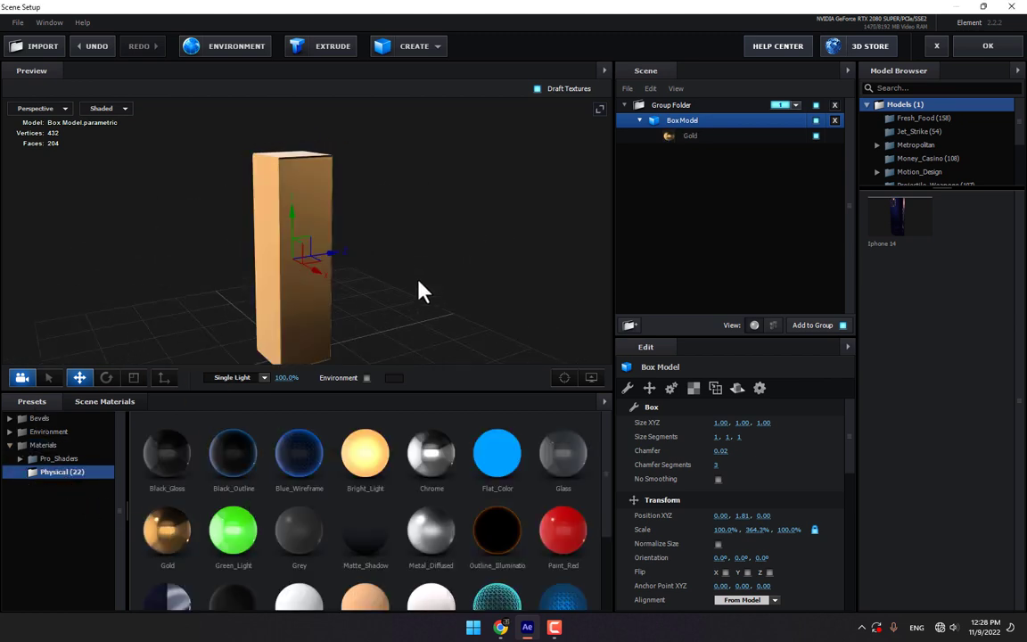
Load Basic_2K_14.jpg as the scene's environment texture.
left_click(214, 52)
left_click(517, 230)
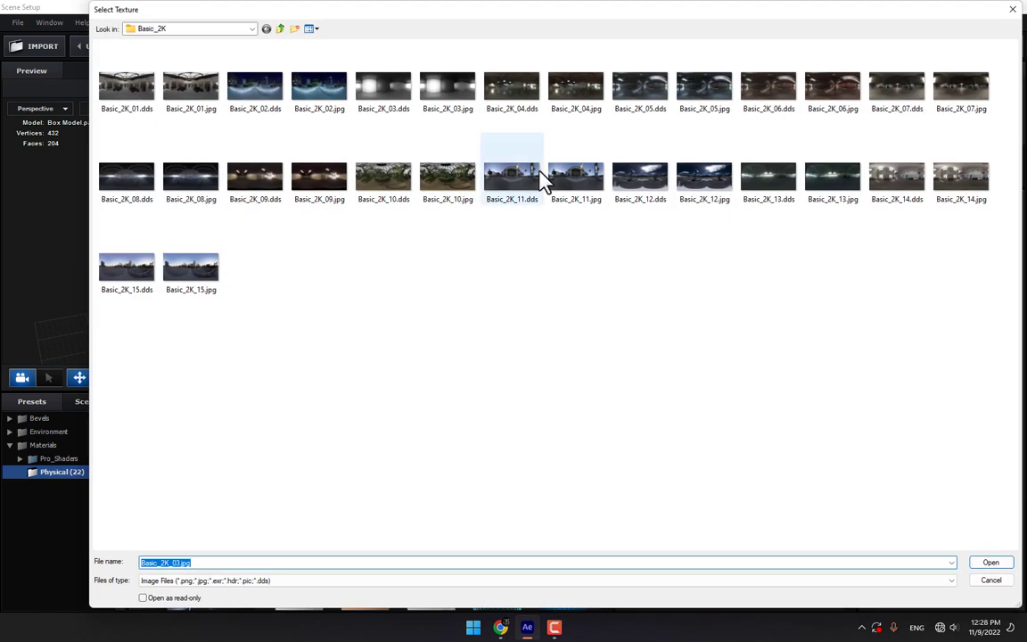
left_click(952, 185)
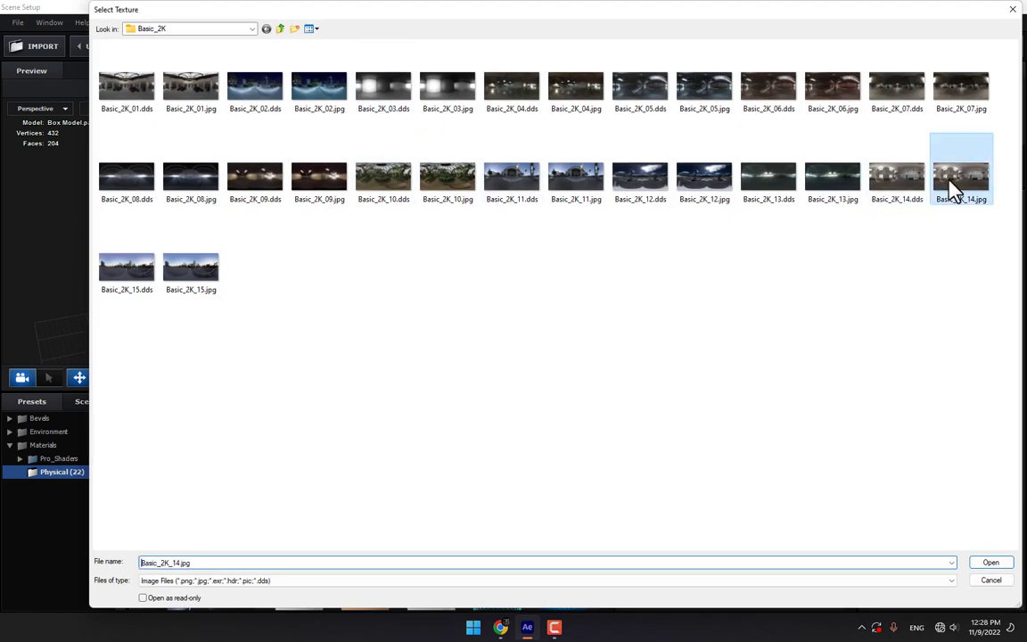
double_click(953, 185)
left_click(655, 433)
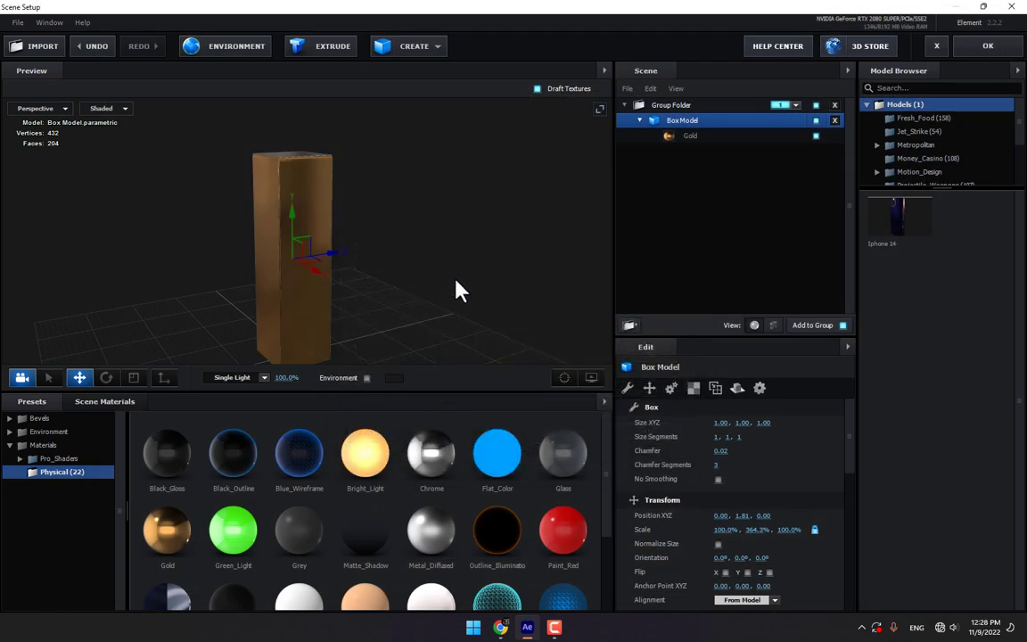
Switch the preview lighting to 360 and inspect the gold box under it.
left_click(230, 378)
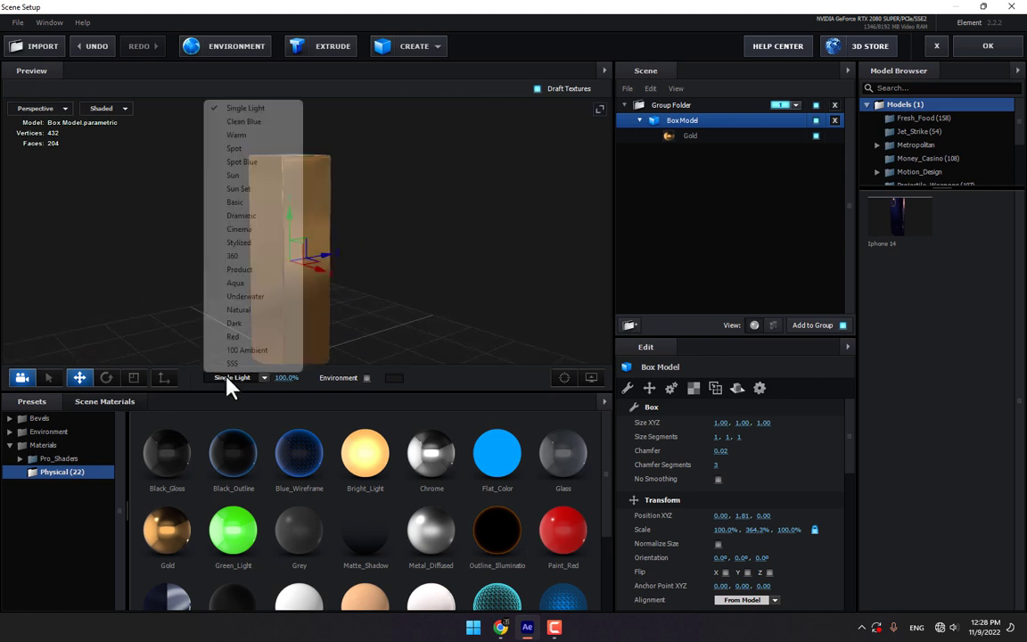
left_click(251, 258)
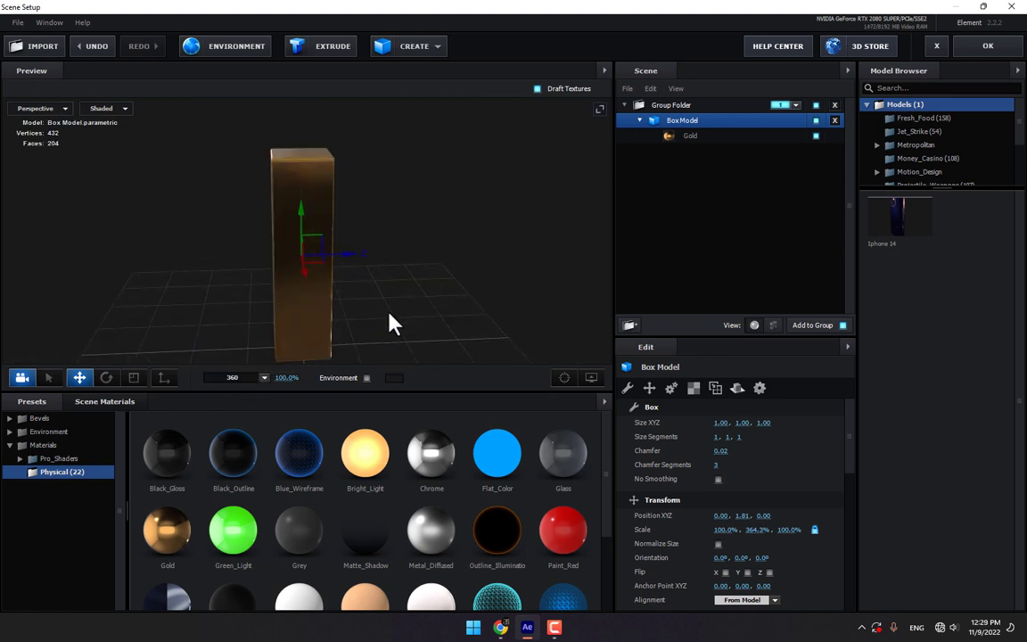
left_click_drag(390, 323, 412, 266)
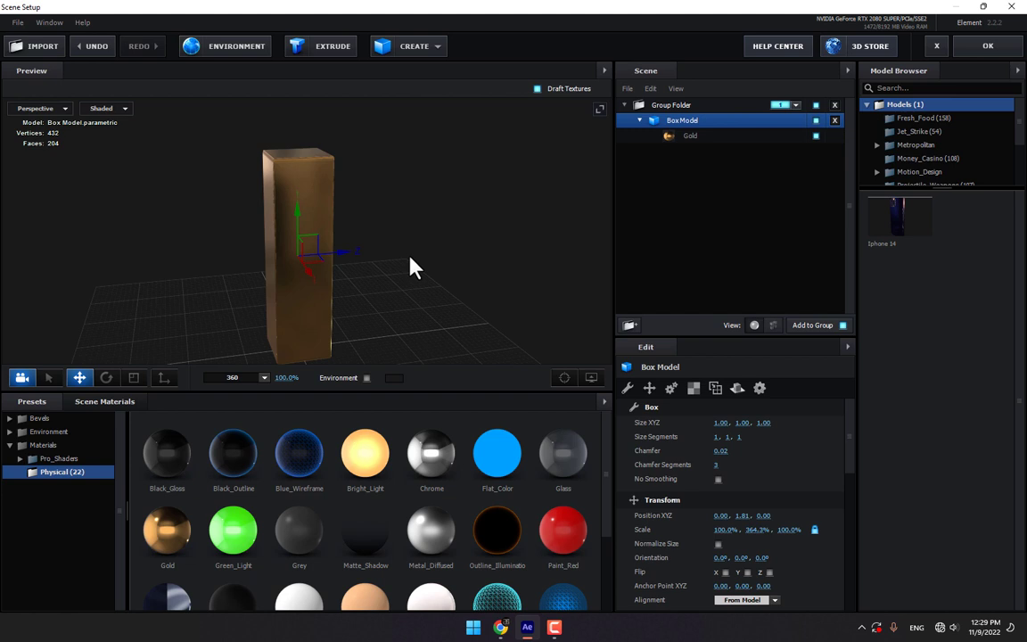
Create a plane model and move it near the bar's upper front, at about Y 2.78 and Z -0.41.
left_click(418, 53)
left_click(571, 77)
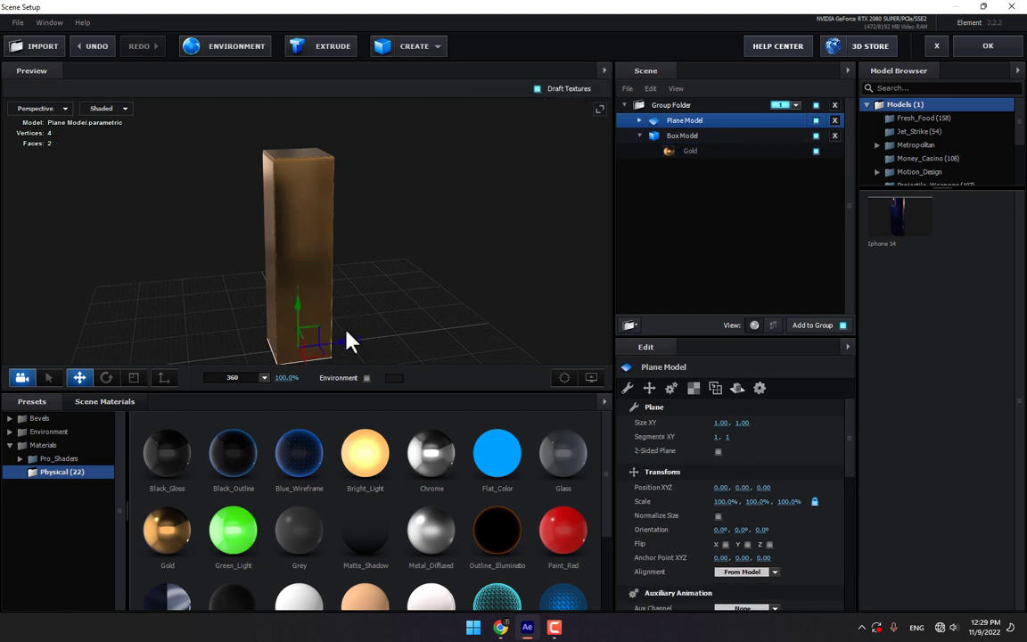
left_click_drag(298, 337, 245, 339)
Rotate the plane upright by setting its X orientation to 270°.
left_click(106, 377)
left_click(726, 531)
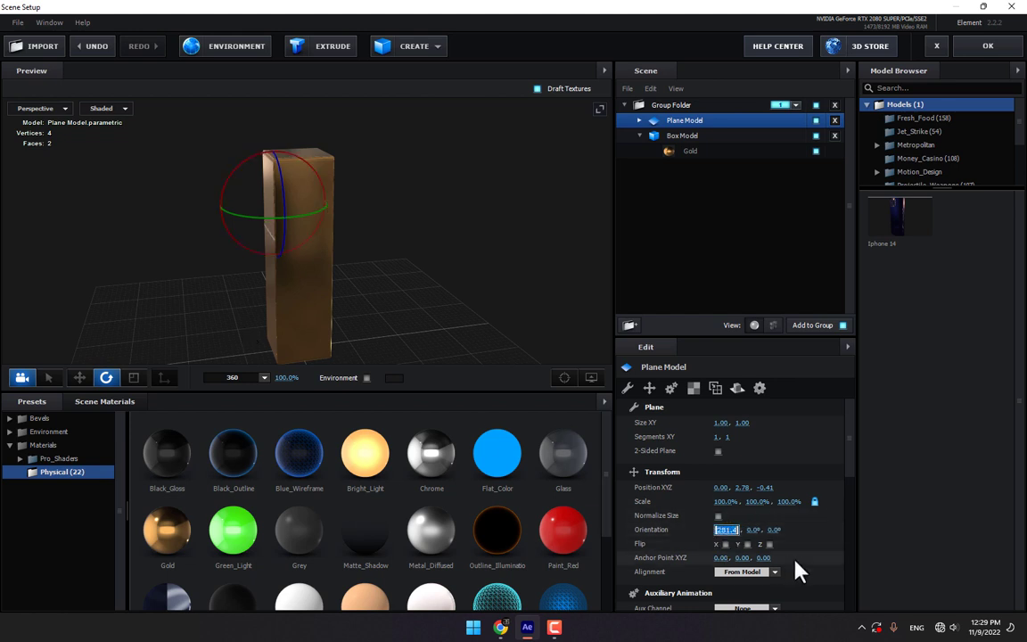
type("270")
key("Return")
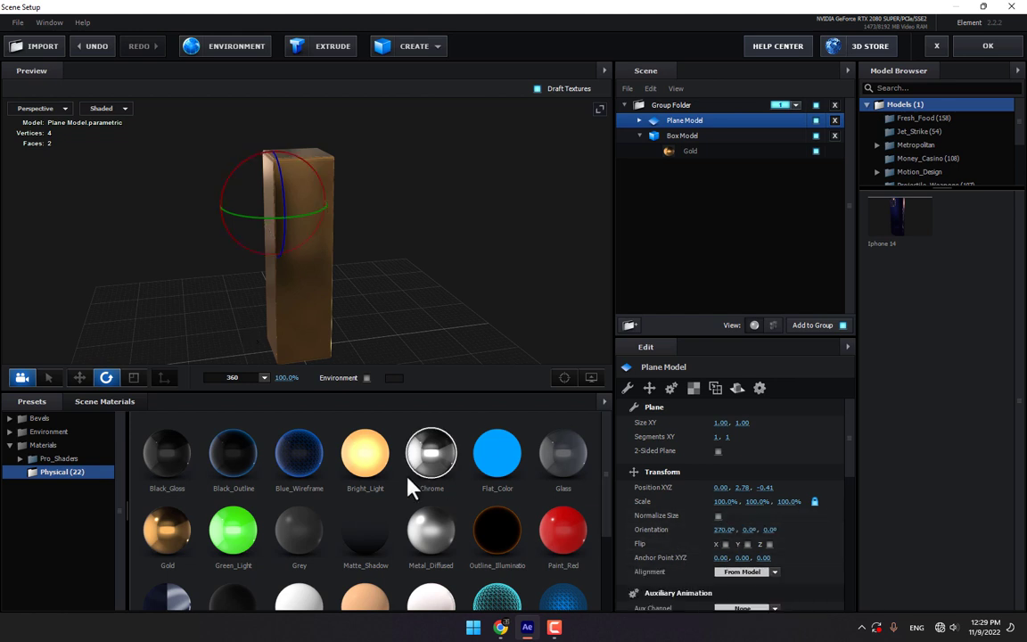
Move the plane along Z to about -0.51 so it sits just in front of the bar's face.
left_click(79, 377)
left_click_drag(325, 201, 319, 207)
mouse_move(291, 250)
left_mouse_down()
mouse_move(333, 263)
mouse_move(306, 260)
left_mouse_up()
Apply the Paint_Red material to the plane model and expand the plane in the scene list.
scroll(269, 213, "up", 4)
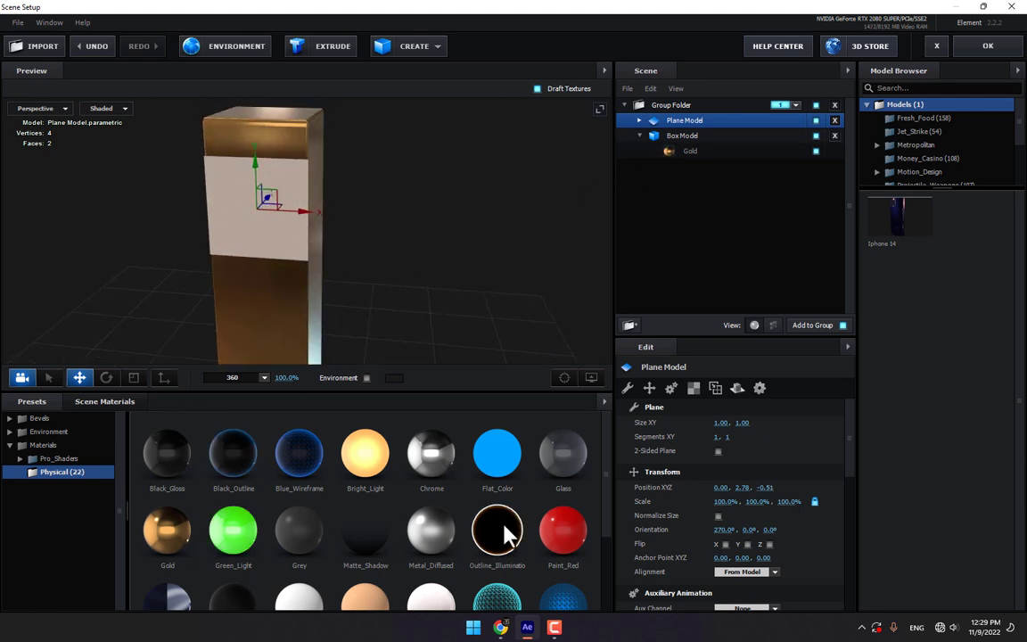
mouse_move(562, 531)
left_mouse_down()
mouse_move(591, 389)
mouse_move(678, 129)
left_mouse_up()
left_click(639, 121)
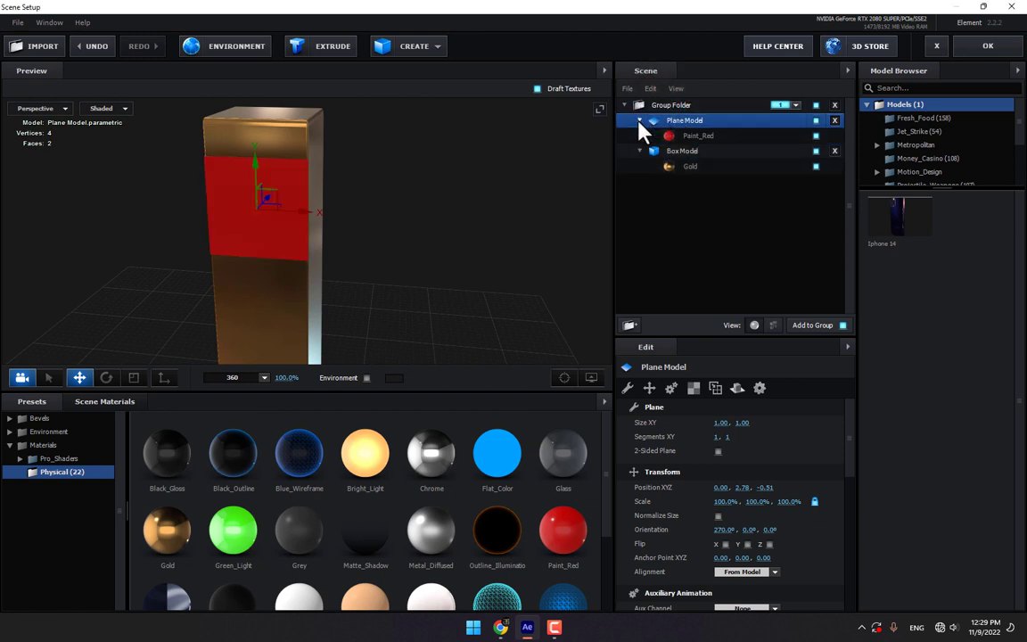
left_click(678, 136)
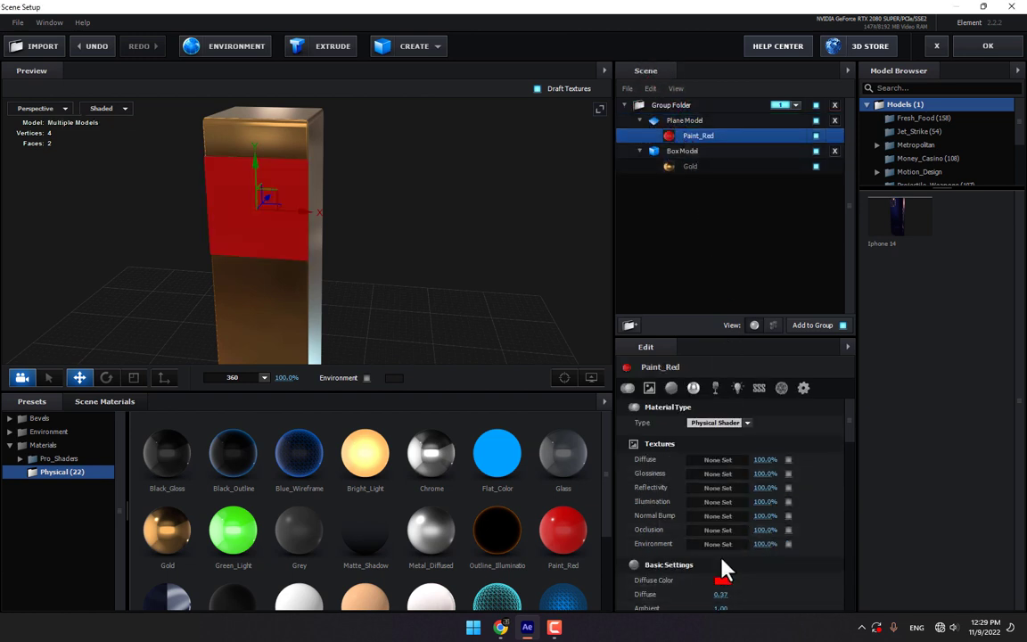
left_click(655, 406)
left_click(724, 424)
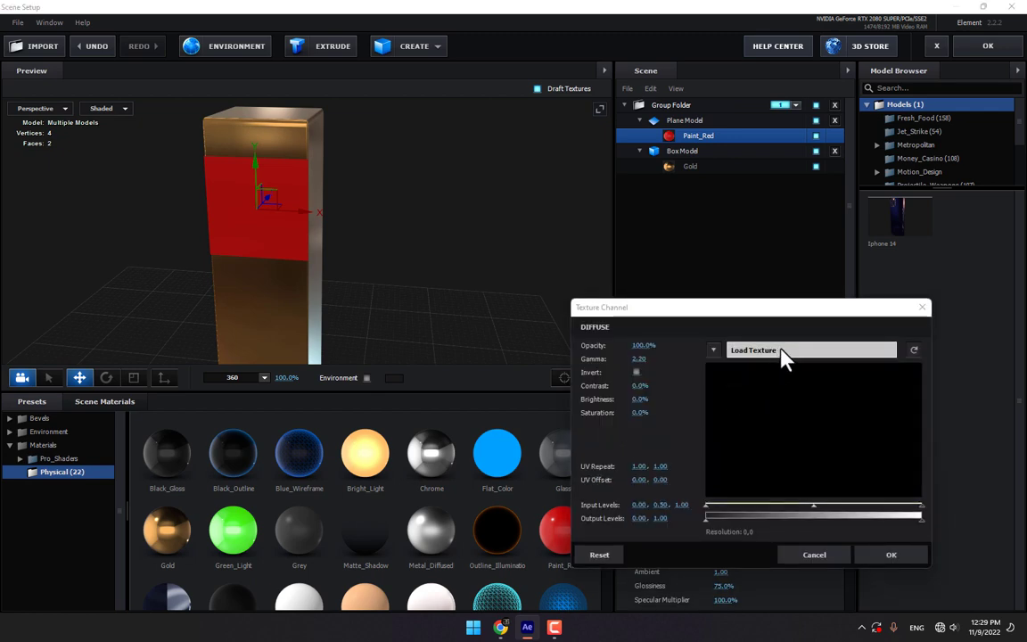
left_click(783, 350)
left_click(192, 28)
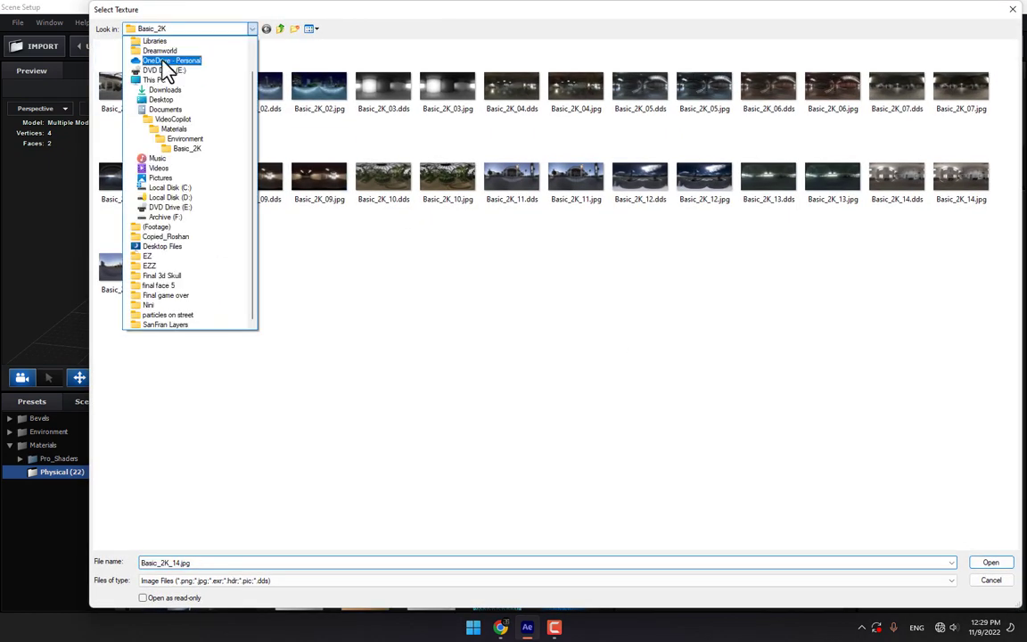
left_click(155, 80)
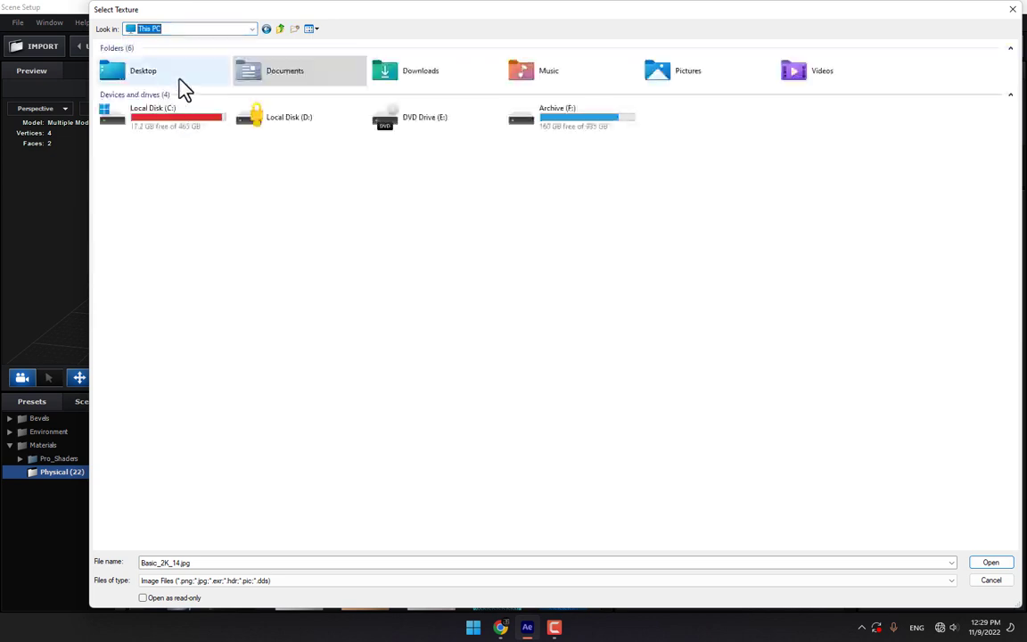
double_click(147, 78)
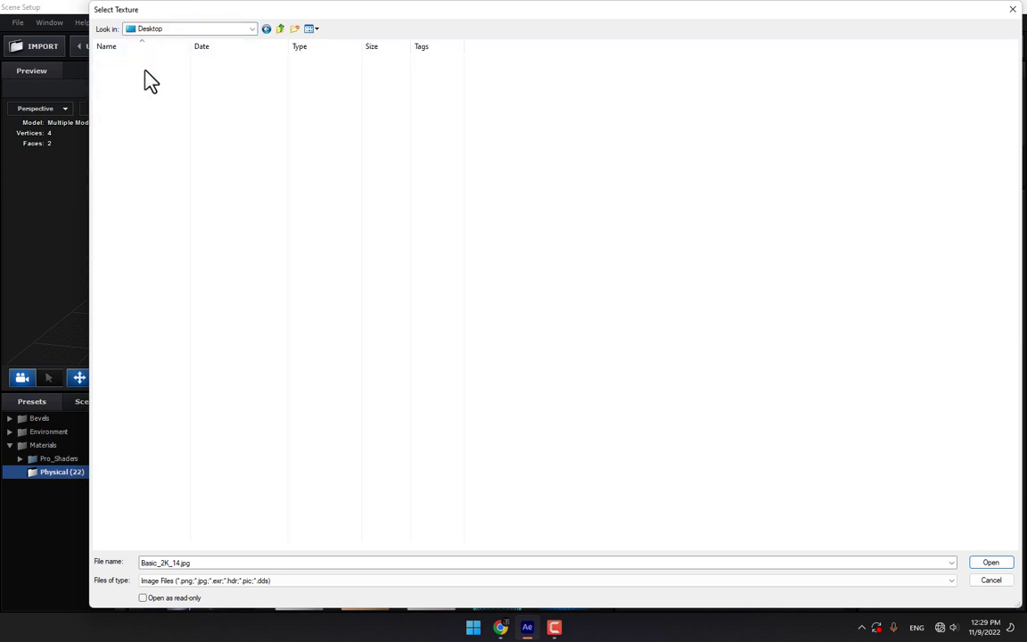
scroll(420, 425, "up", 4, "ctrl")
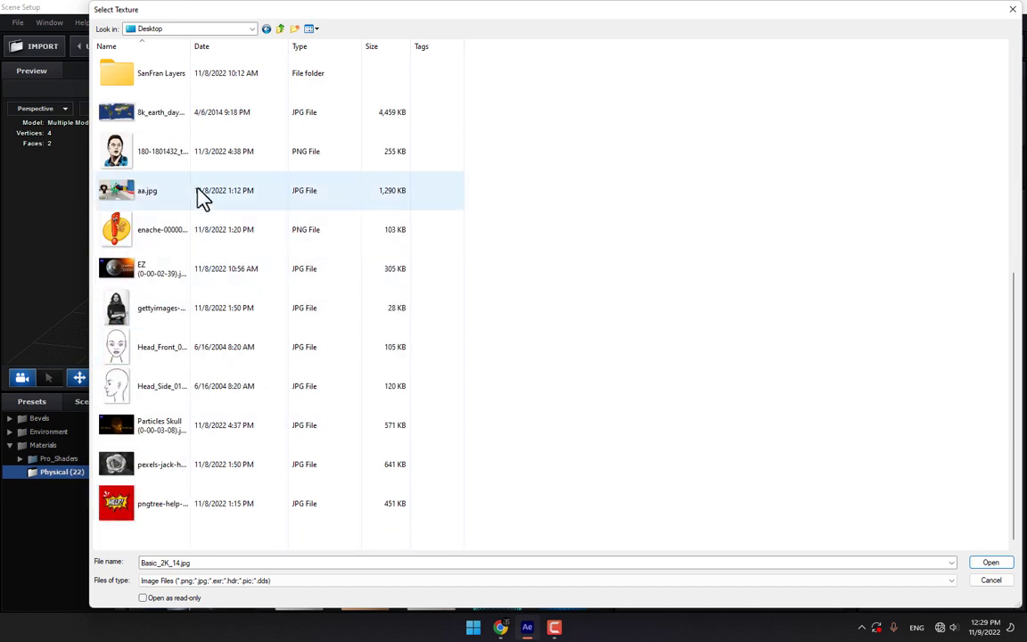
double_click(175, 159)
left_click(878, 560)
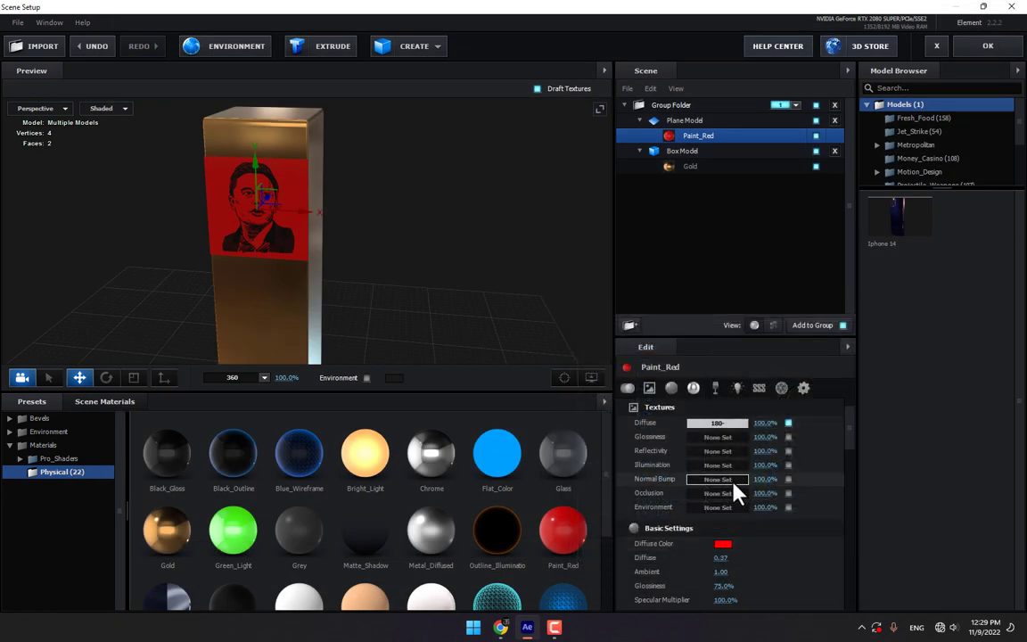
Change the plane material's diffuse color to white and set its Diffuse value to about 0.73.
left_click(720, 544)
left_click(624, 446)
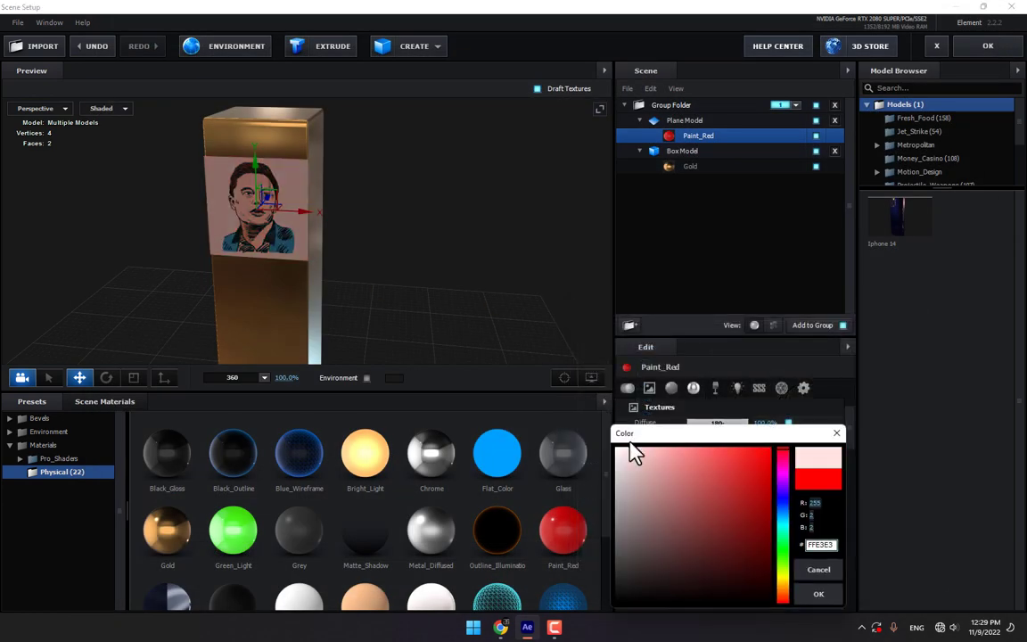
left_click(818, 593)
left_click_drag(757, 559, 738, 558)
Narrow the portrait plane to about 87.2% X scale and move it out of Group Folder into group 2.
left_click(134, 378)
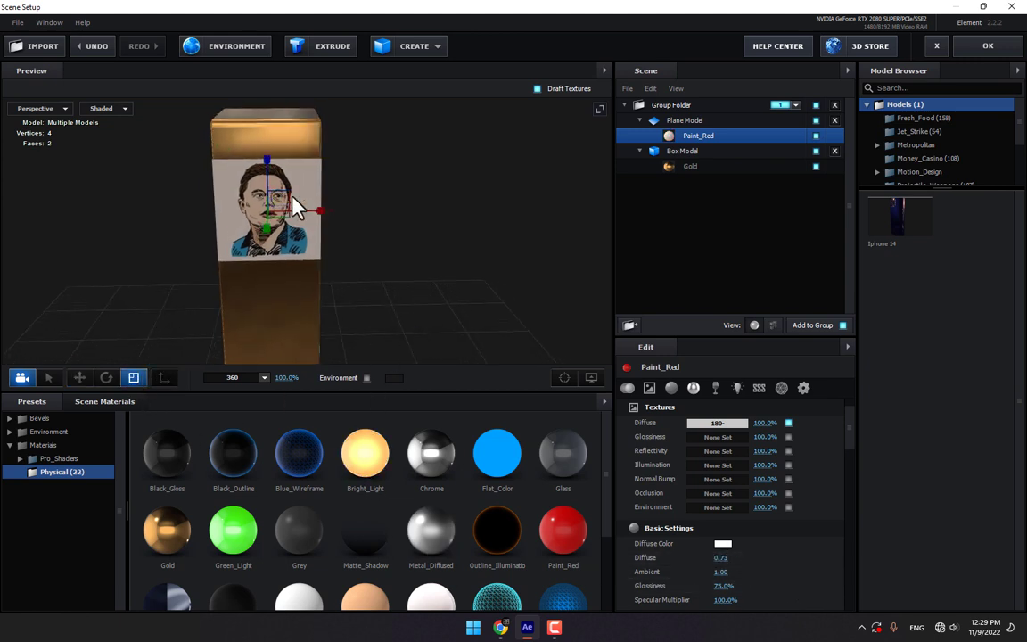
left_click_drag(321, 220, 341, 250)
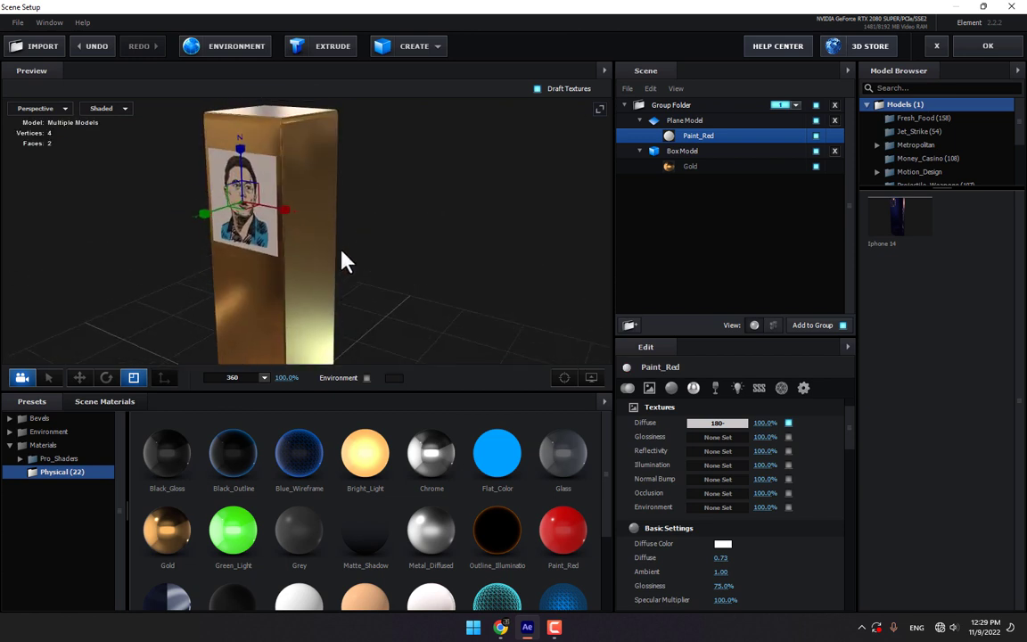
left_click_drag(707, 122, 703, 241)
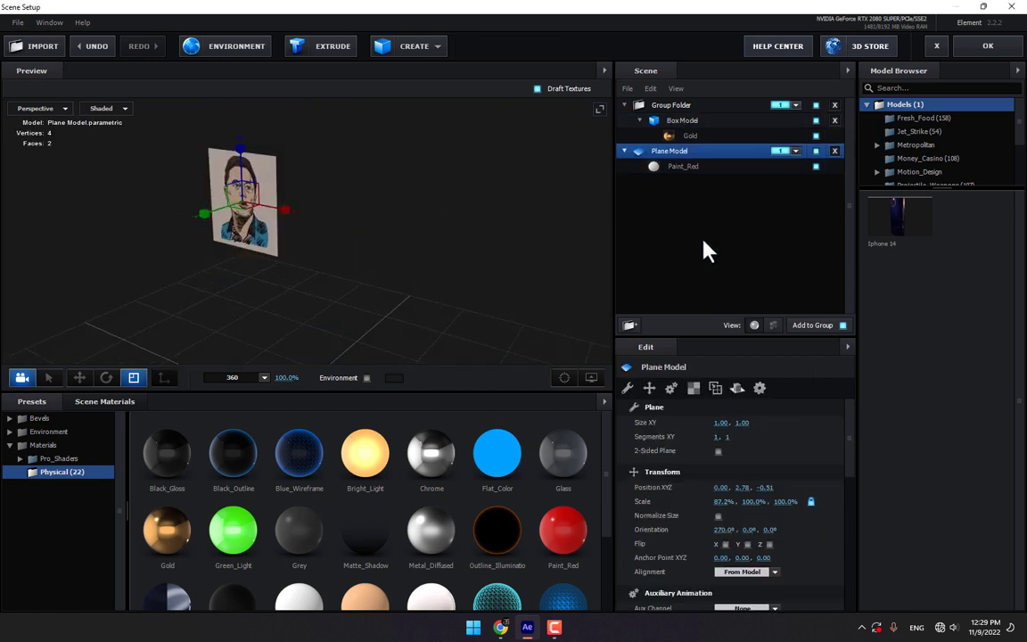
left_click(784, 157)
left_click(755, 241)
left_click(408, 45)
left_click(591, 75)
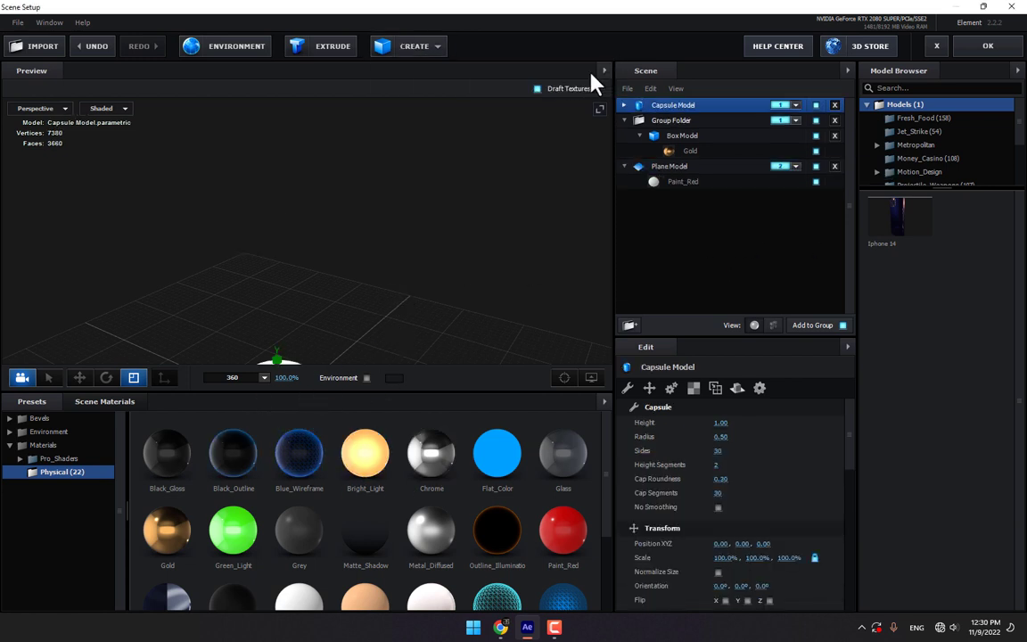
left_click(834, 105)
Create a floor plane in Group Folder, scale it uniformly to about 2989.5%, and accept the Element scene.
left_click(433, 50)
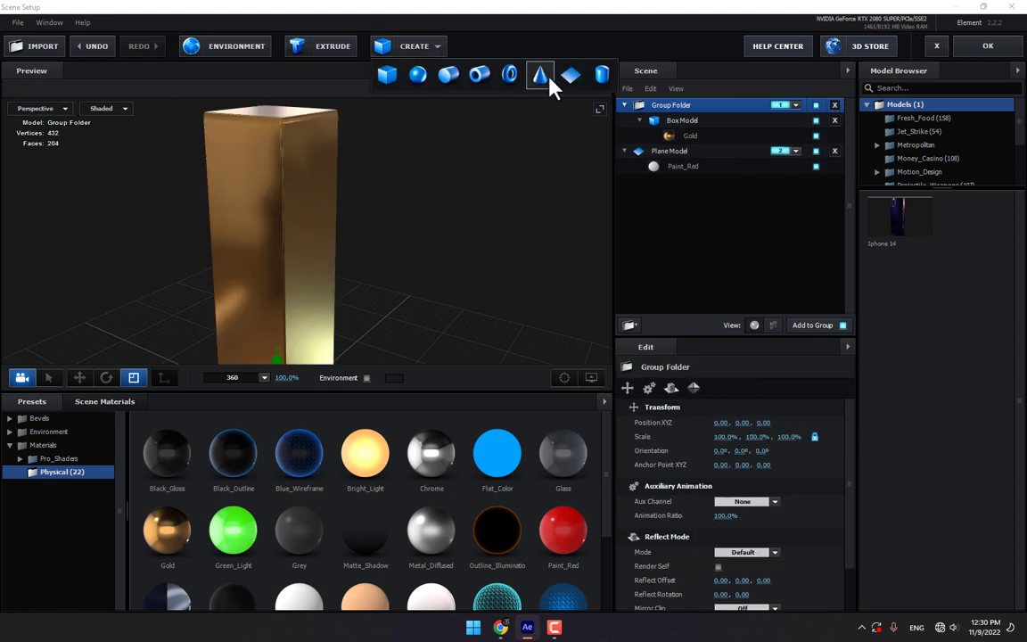
left_click(541, 79)
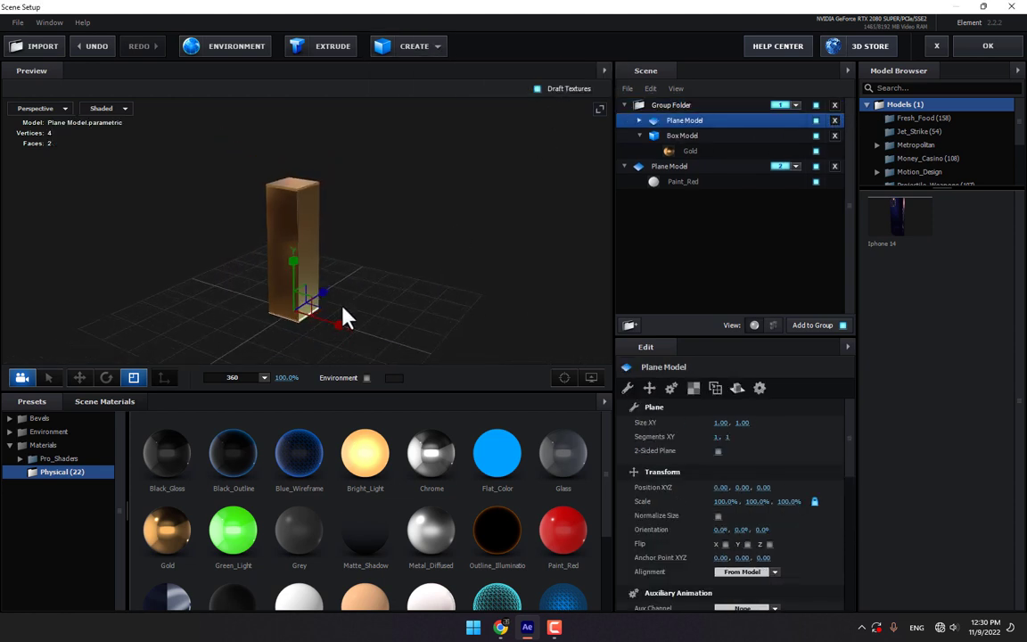
left_click(134, 378)
left_click_drag(301, 317, 550, 9)
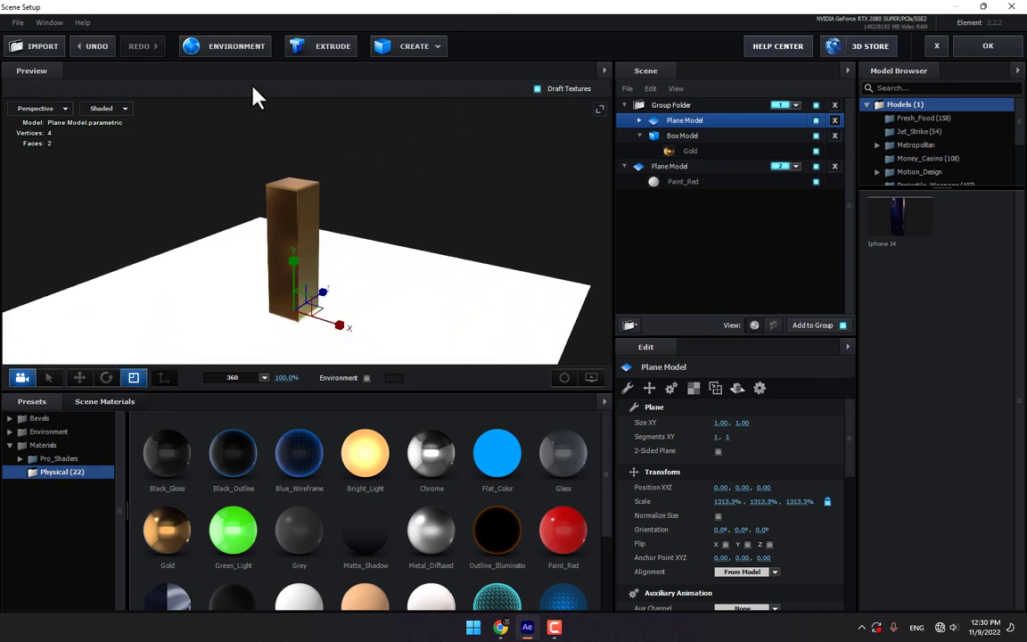
left_click_drag(300, 316, 624, 9)
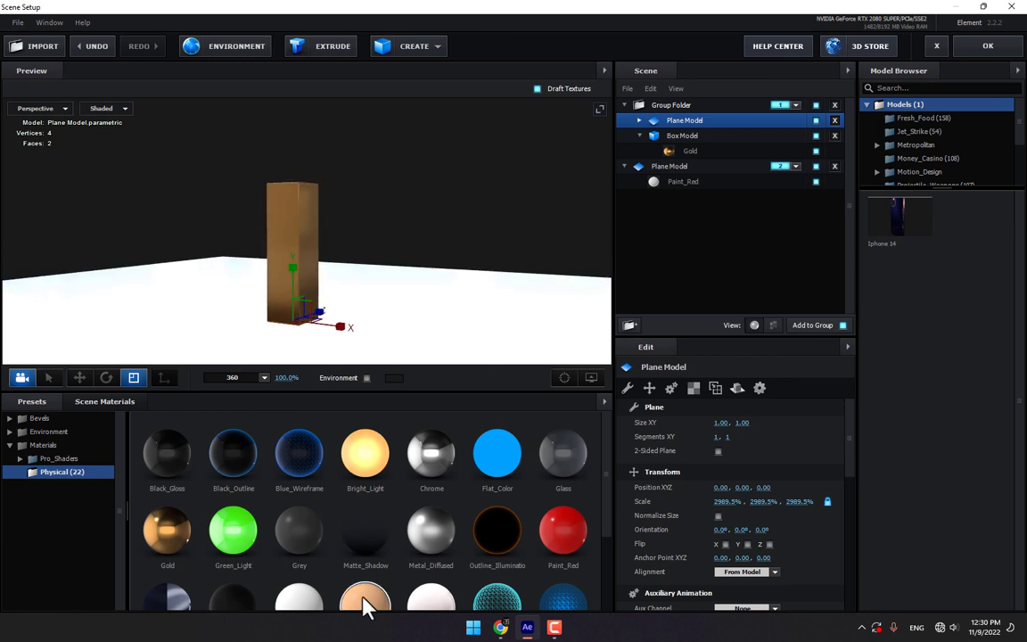
scroll(419, 518, "down", 1)
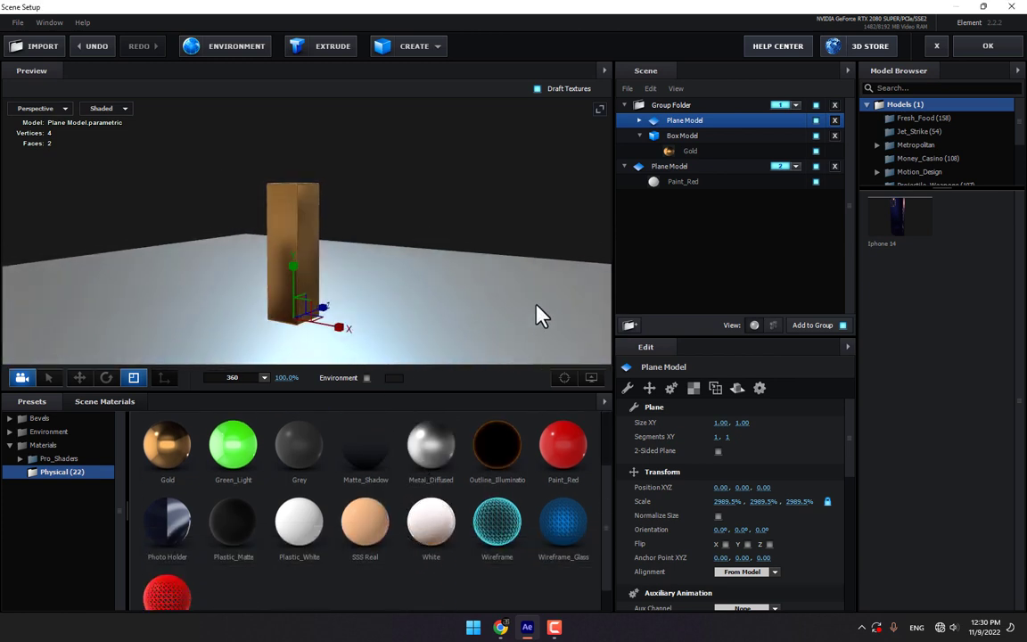
left_click(988, 46)
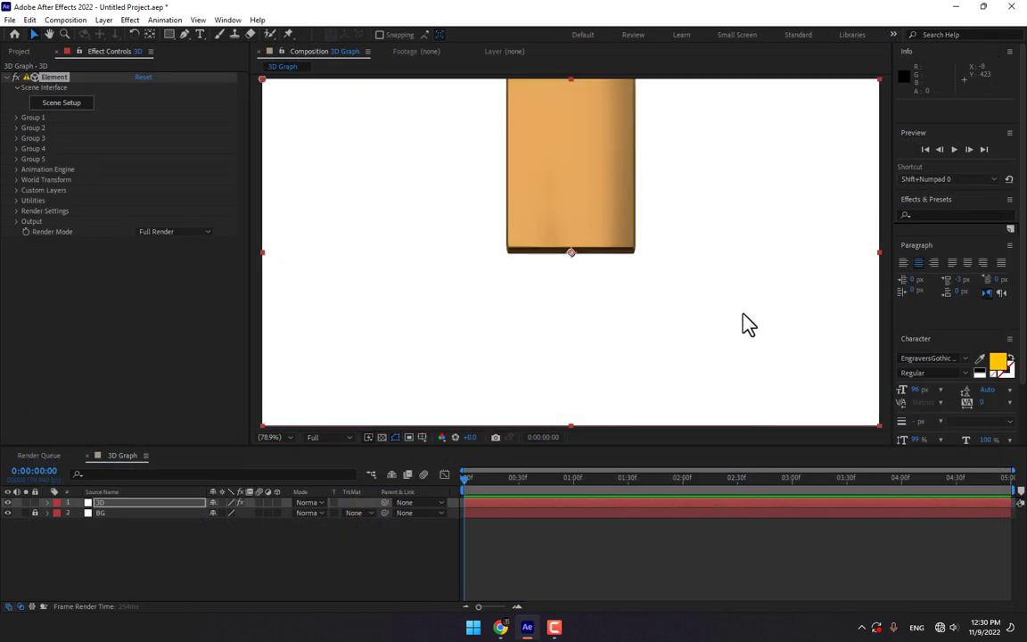
Add a two-node camera named Camera 1 with the 24mm preset to the 3D Graph composition.
right_click(354, 555)
mouse_move(460, 407)
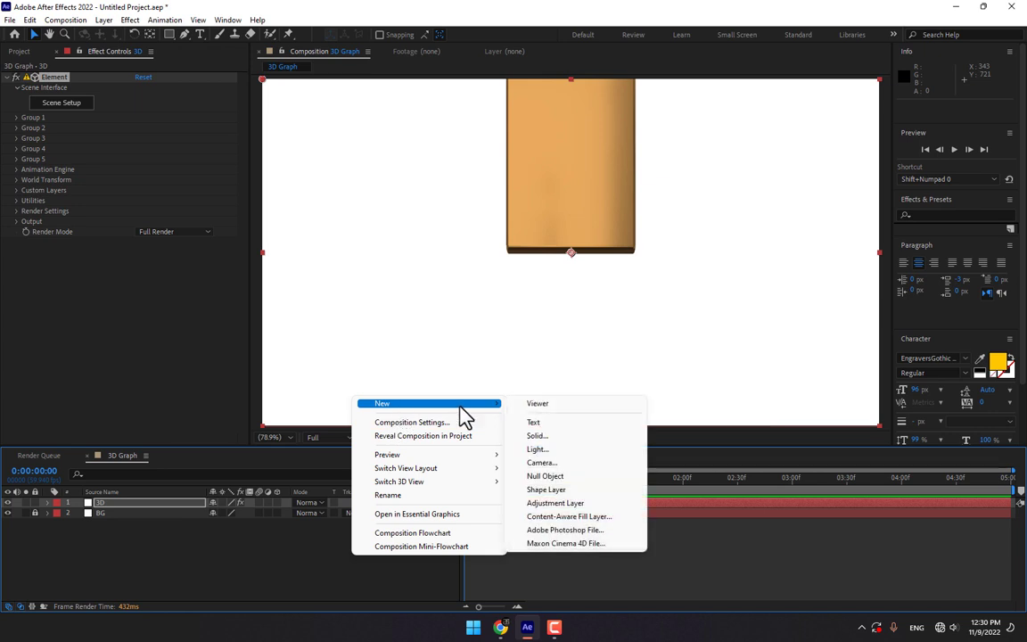
left_click(568, 470)
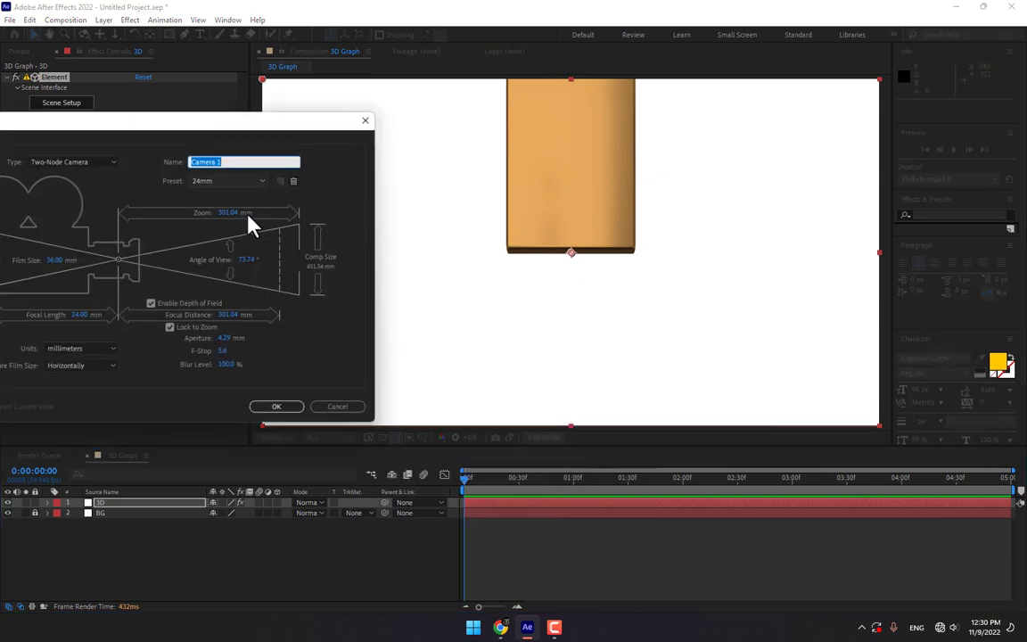
left_click(276, 408)
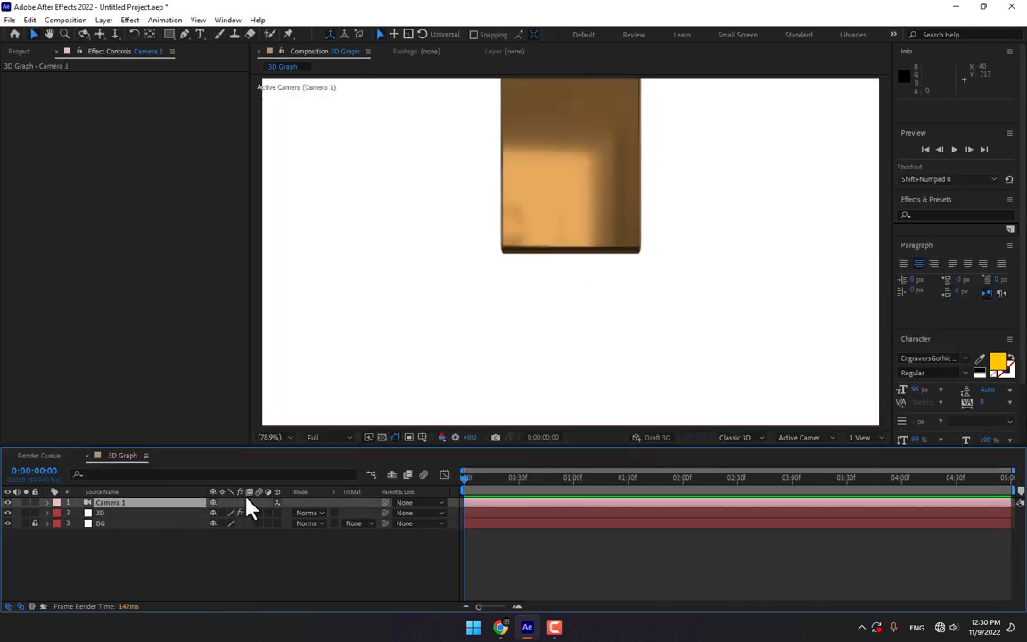
Dolly Camera 1 back, then orbit and pan it to frame the whole bar and its portrait on the floor at an angle.
left_click(114, 34)
left_click_drag(532, 229, 507, 316)
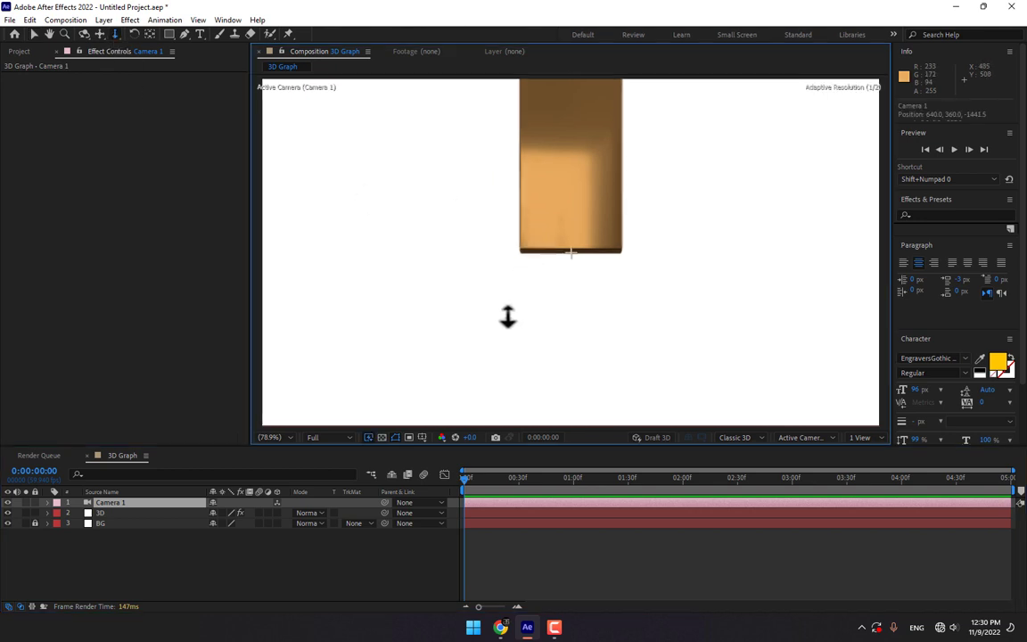
left_click(85, 35)
left_click_drag(493, 259, 489, 261)
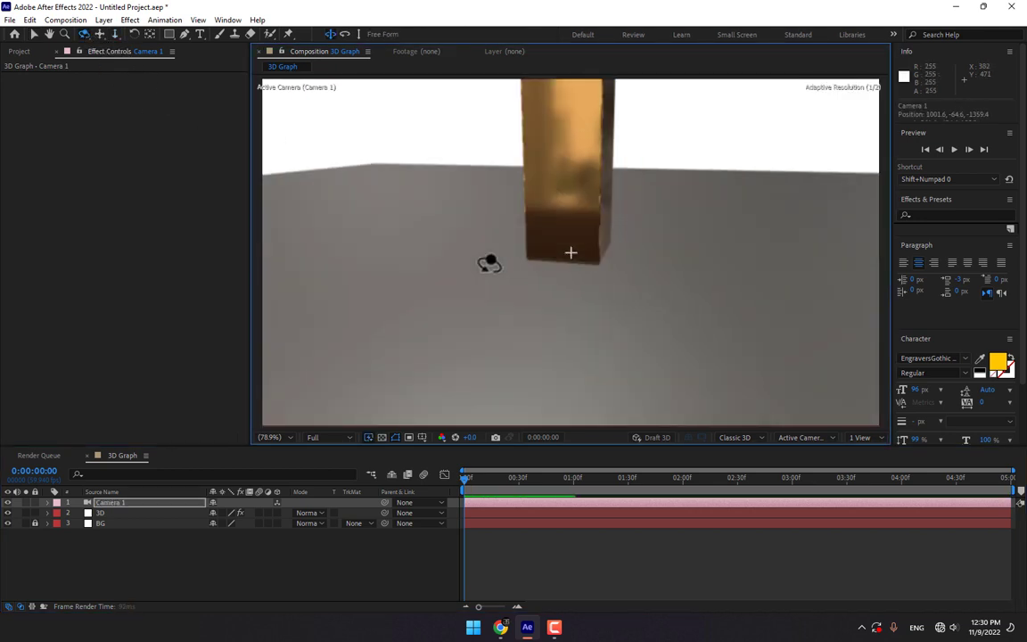
left_click(116, 33)
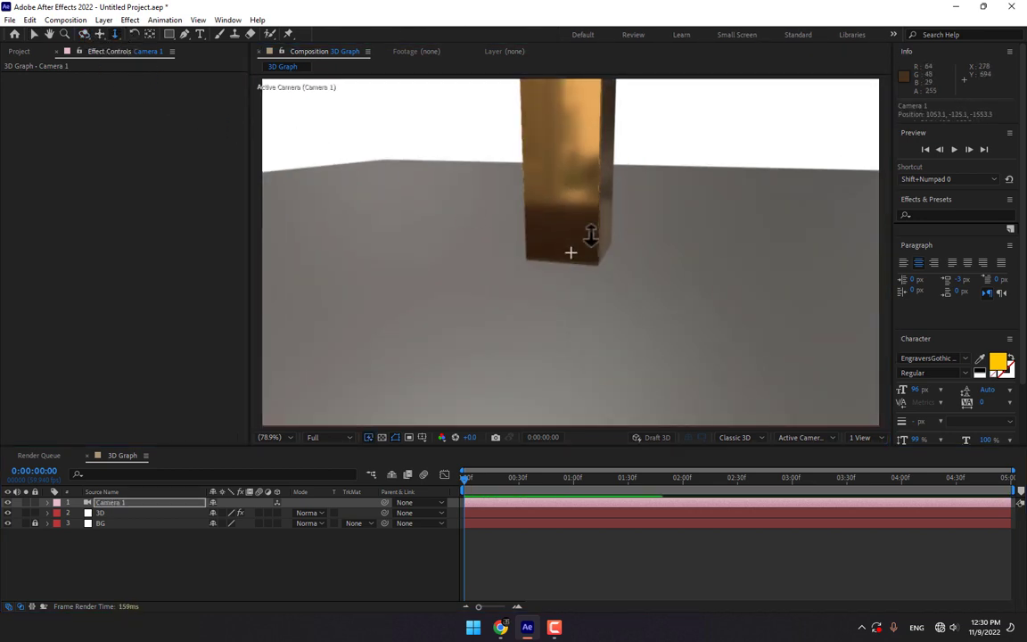
left_click_drag(591, 234, 574, 278)
left_click(85, 34)
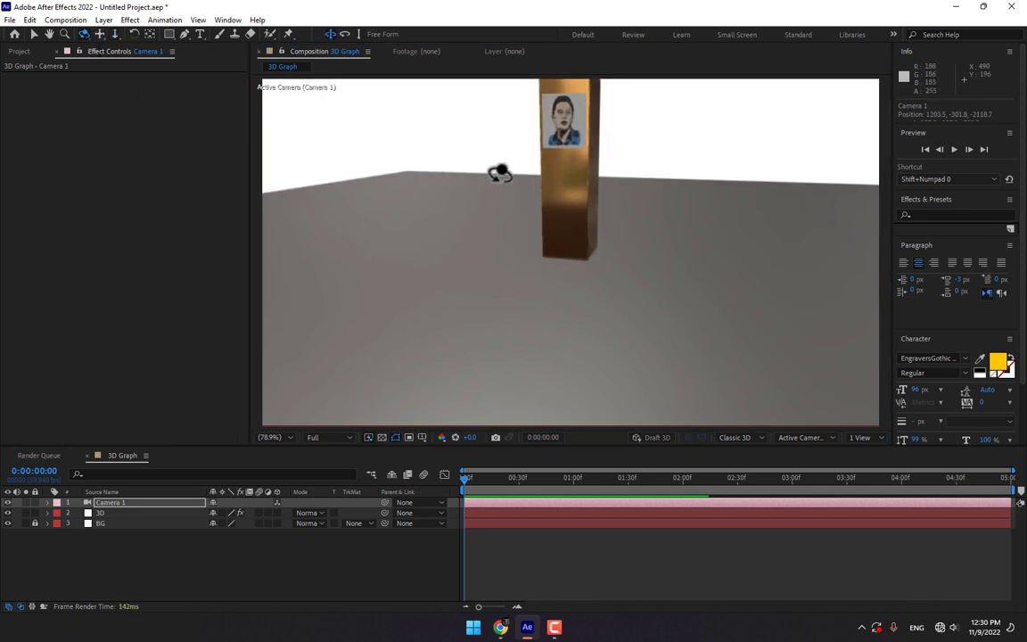
left_click_drag(498, 169, 537, 165)
left_click(100, 34)
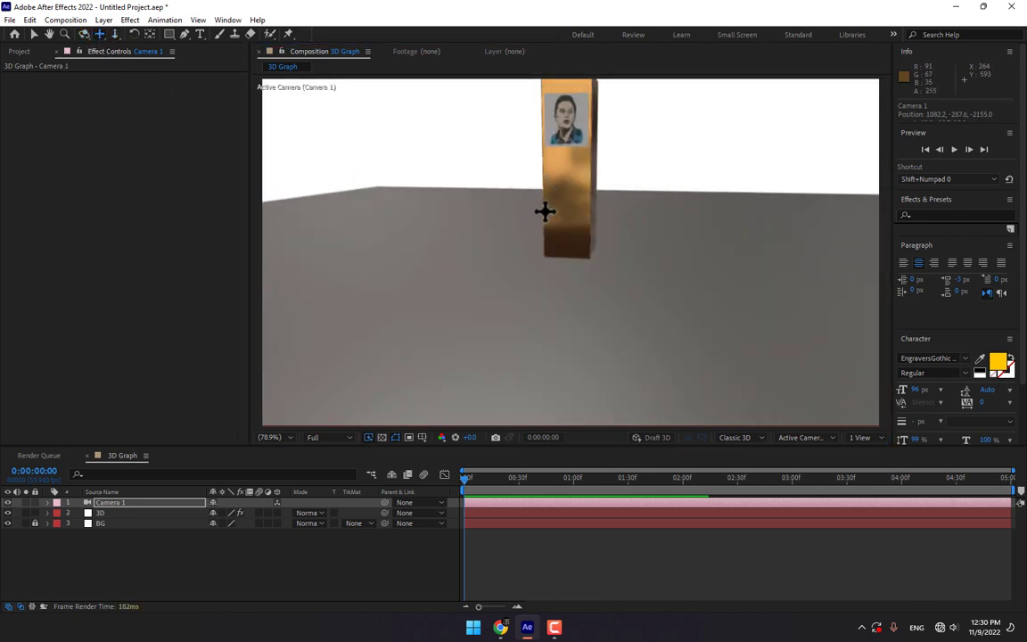
left_click_drag(543, 211, 484, 259)
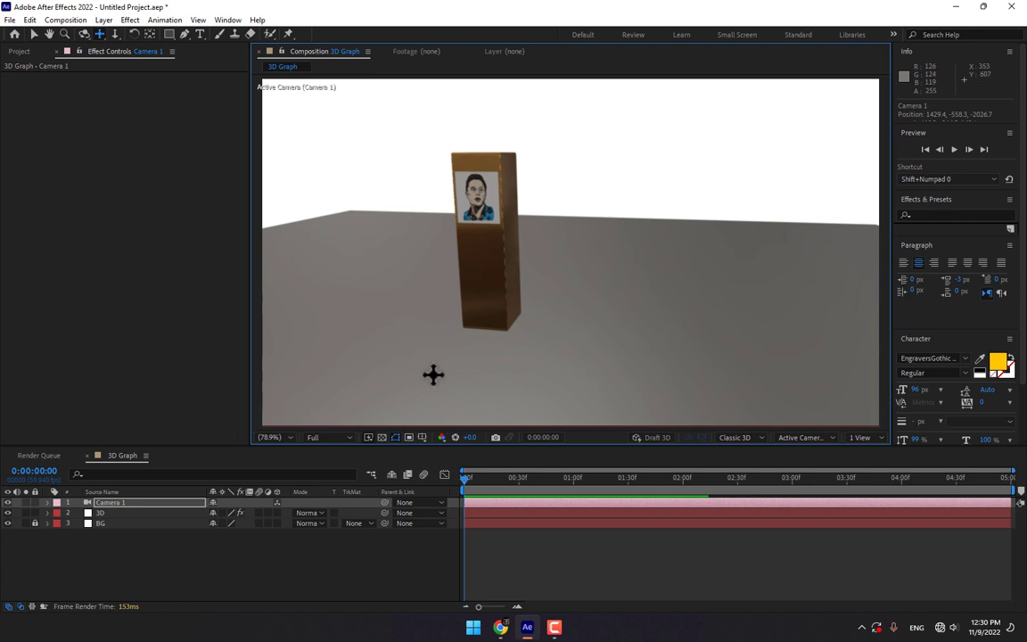
Set Add Lighting to 360 in the Element render settings of the 3D layer.
left_click(126, 513)
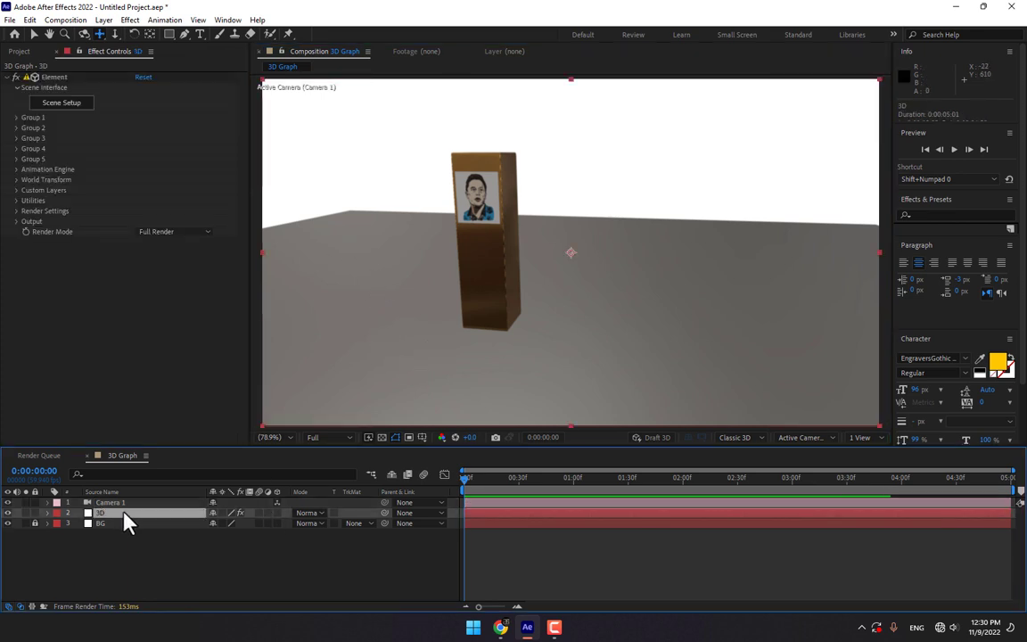
left_click(16, 212)
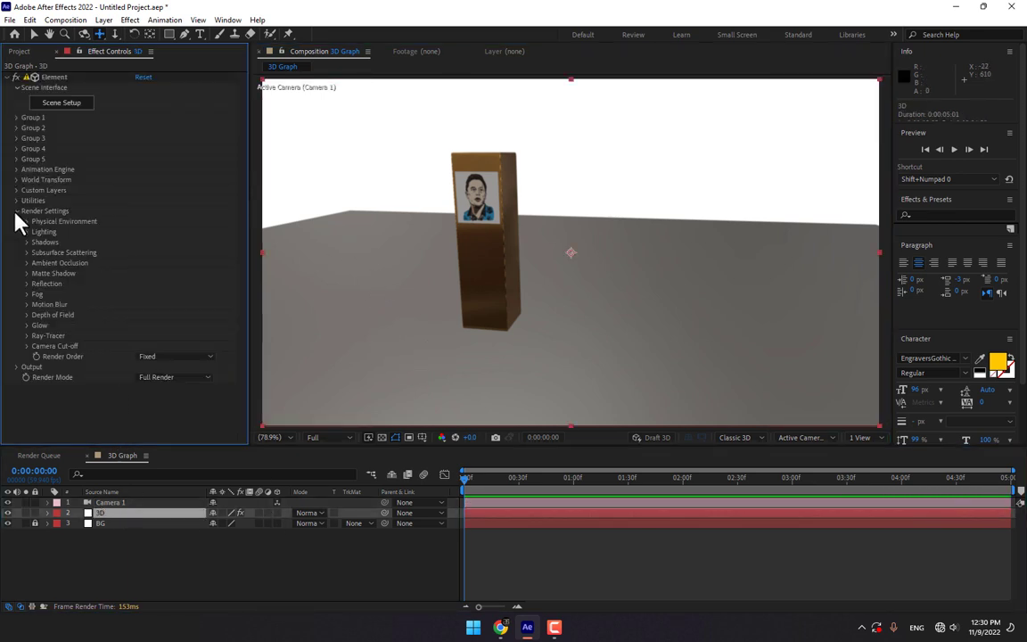
left_click(27, 231)
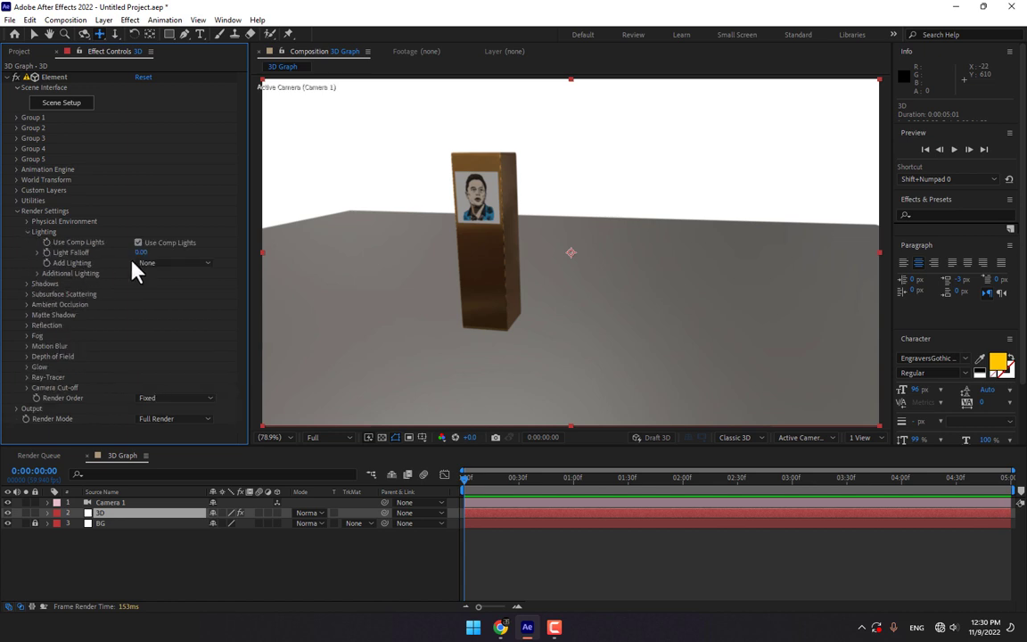
left_click(189, 264)
left_click(185, 438)
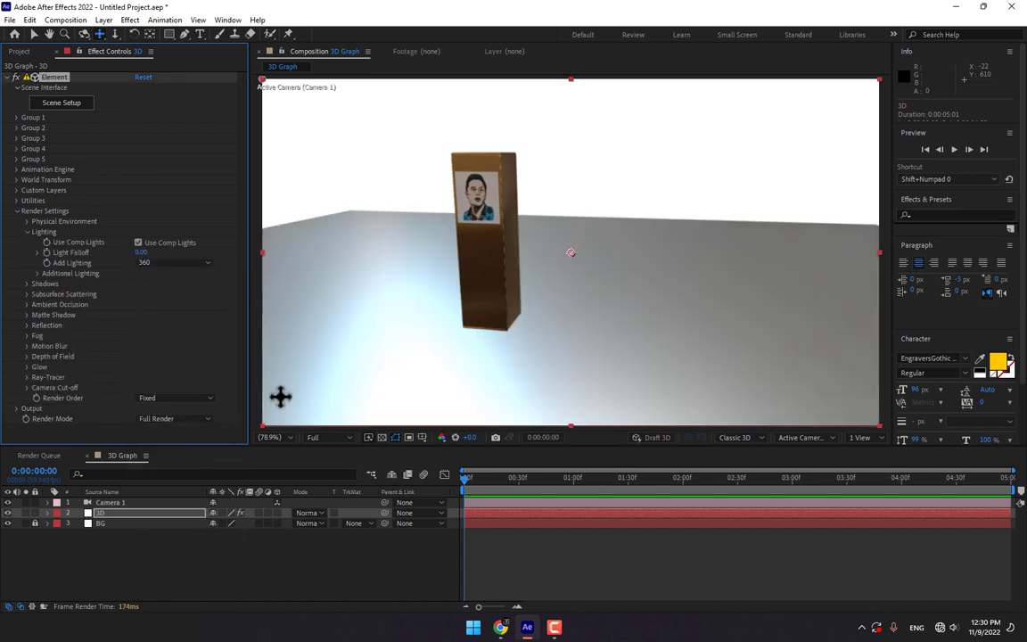
Orbit the camera to a lower, more angled view, dolly closer to the bar, and pan to adjust the framing.
left_click(84, 34)
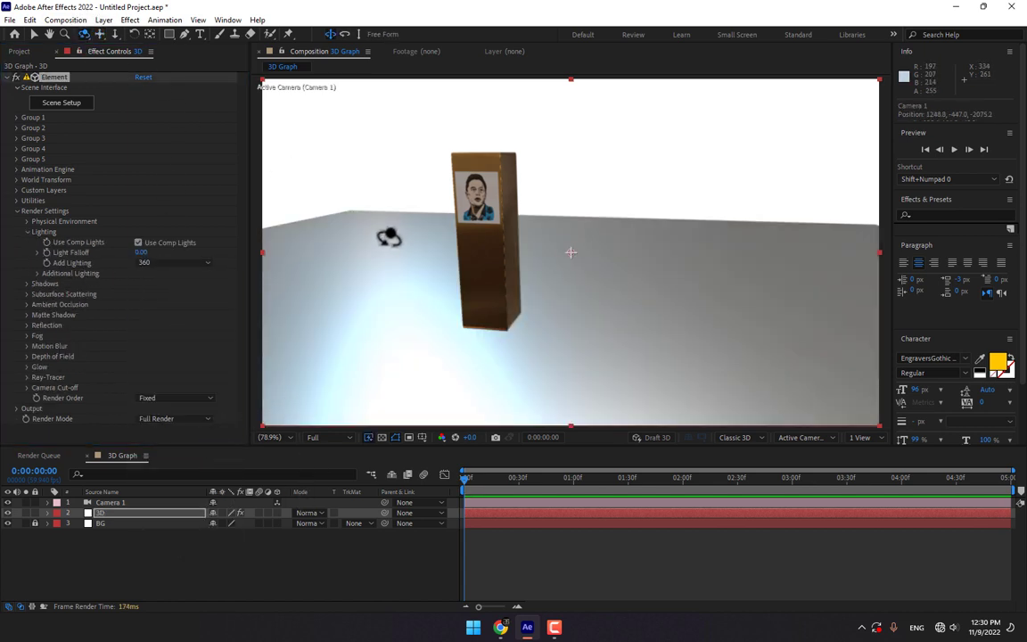
left_click_drag(385, 233, 408, 236)
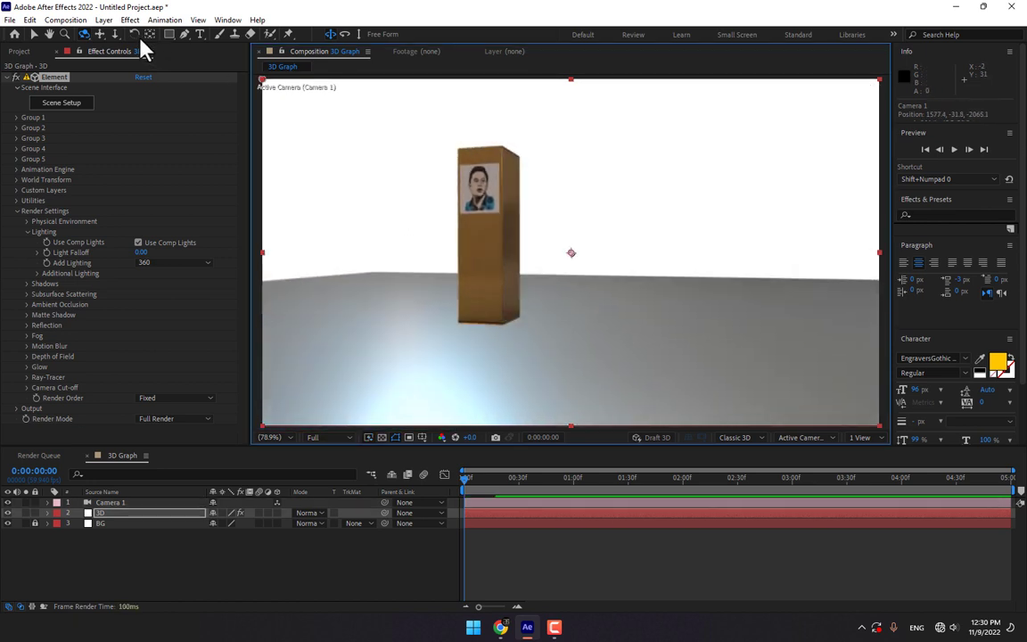
left_click(114, 34)
left_click_drag(429, 197, 433, 189)
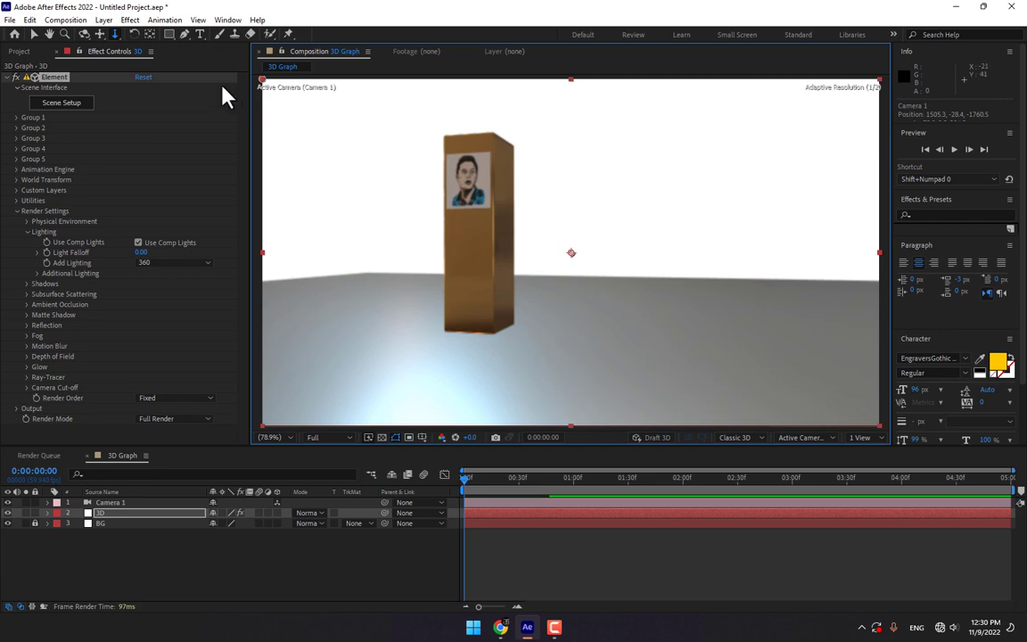
left_click(100, 34)
left_click_drag(356, 165, 398, 187)
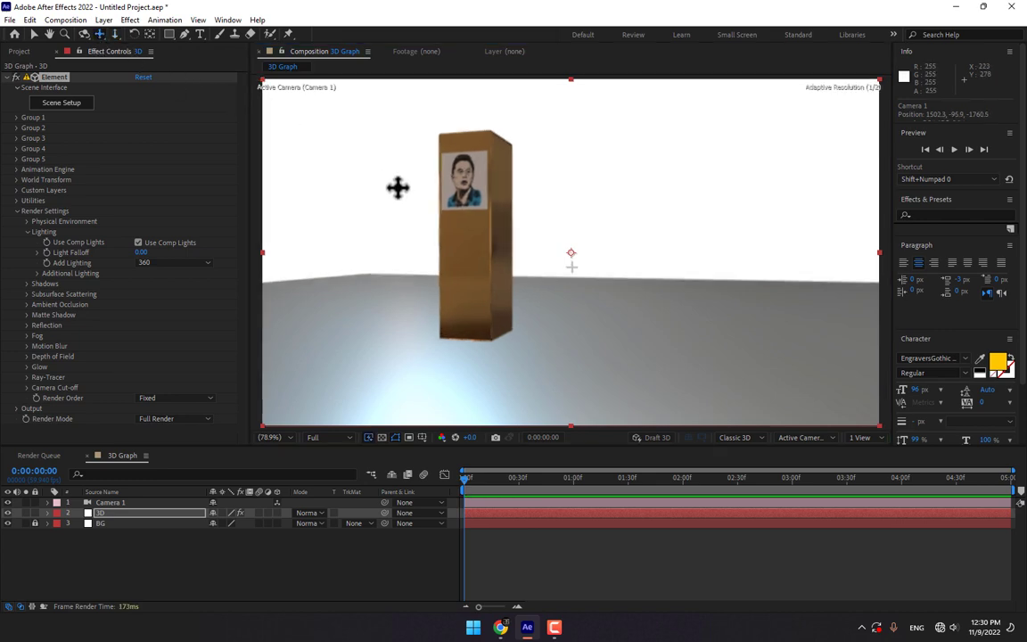
Turn off depth of field in the settings of the Camera 1 layer.
left_click(130, 20)
mouse_move(106, 20)
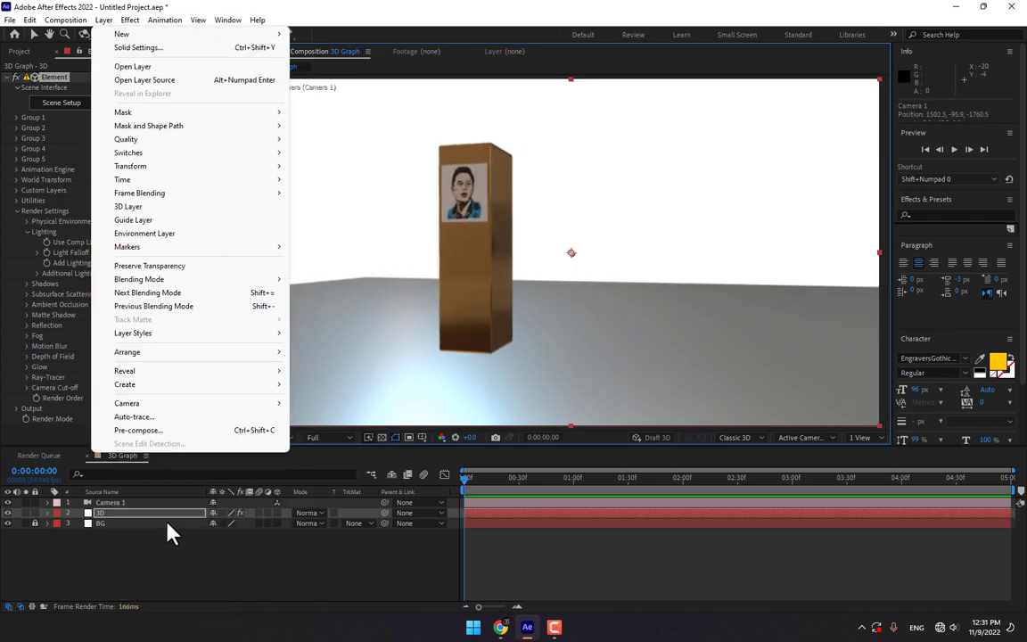
left_click(133, 504)
left_click(103, 20)
left_click(123, 47)
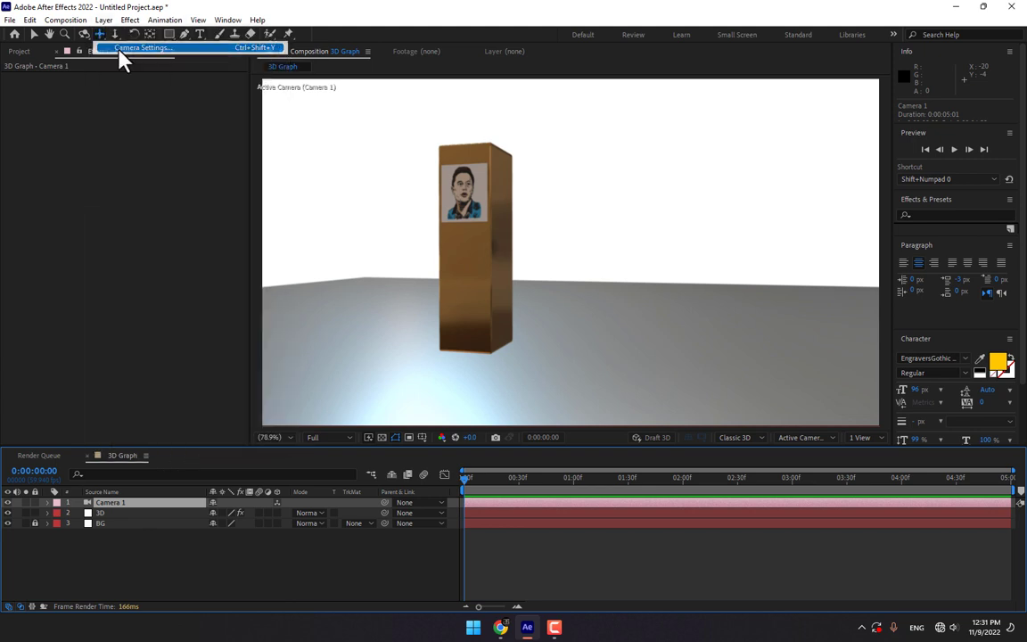
left_click(166, 309)
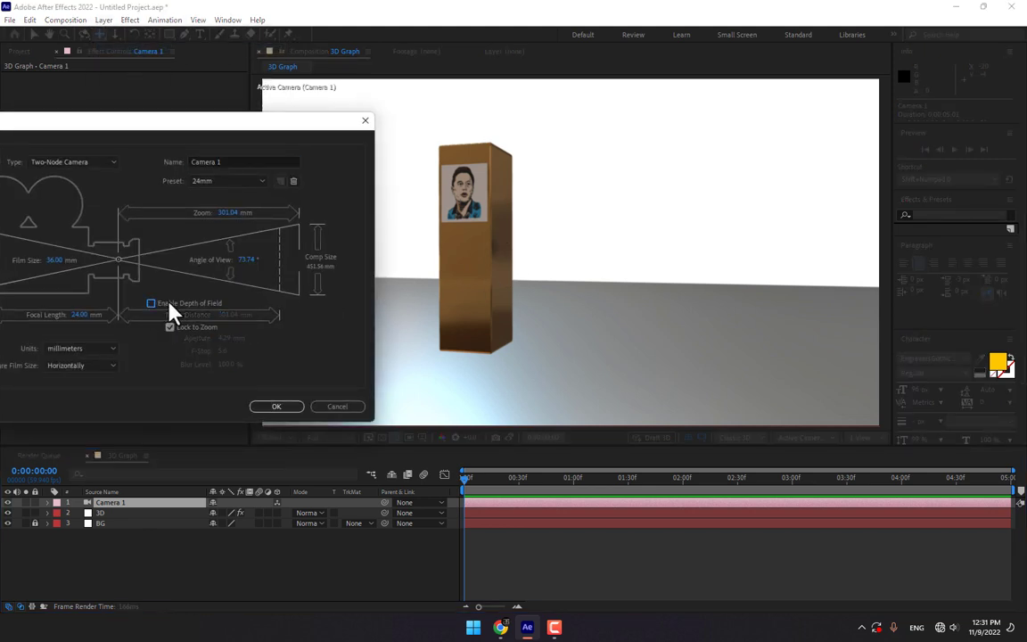
left_click(271, 405)
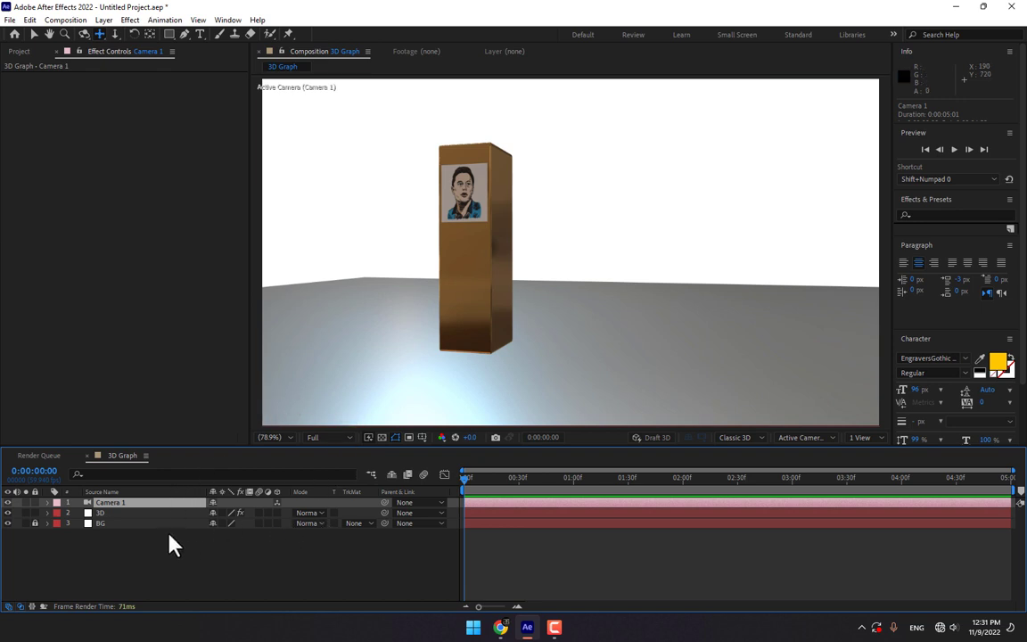
Unlock the BG layer and recolor its solid with the gray sampled from the floor near the horizon.
left_click(100, 525)
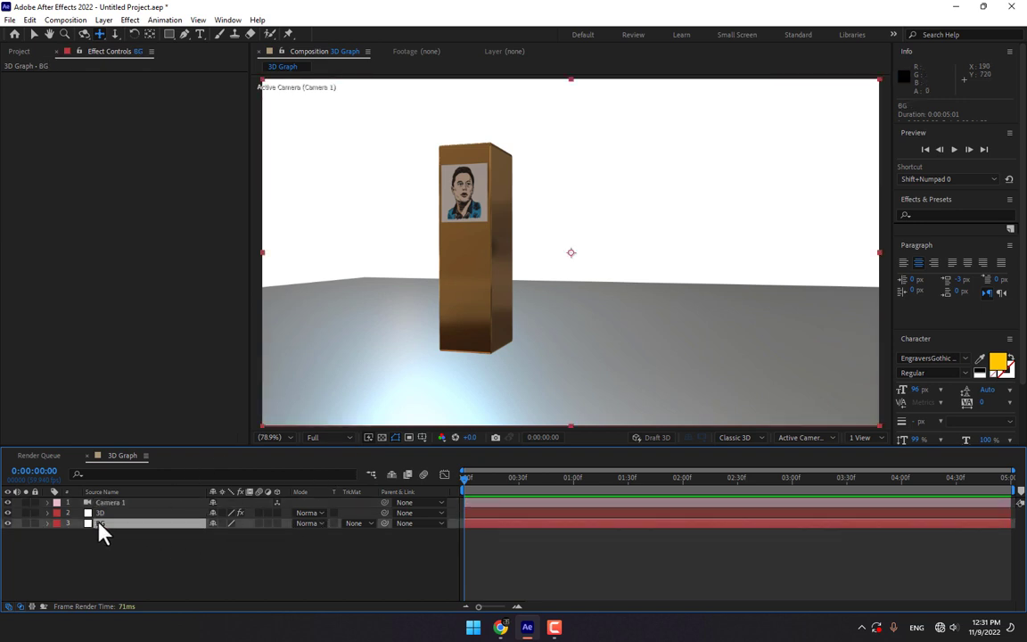
key("ctrl+shift+y")
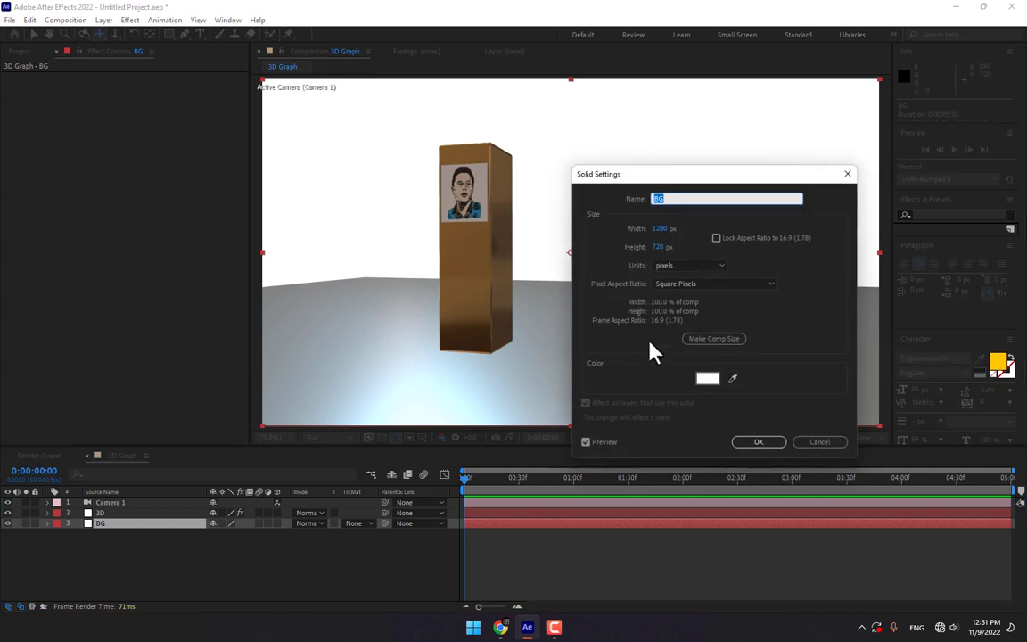
left_click(733, 378)
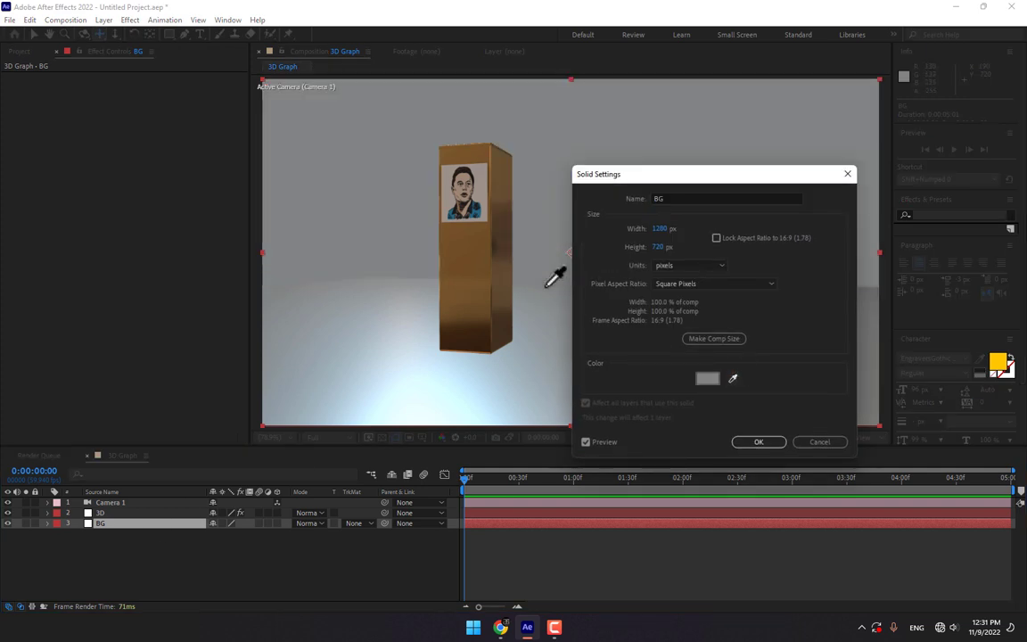
left_click(548, 289)
left_click(760, 443)
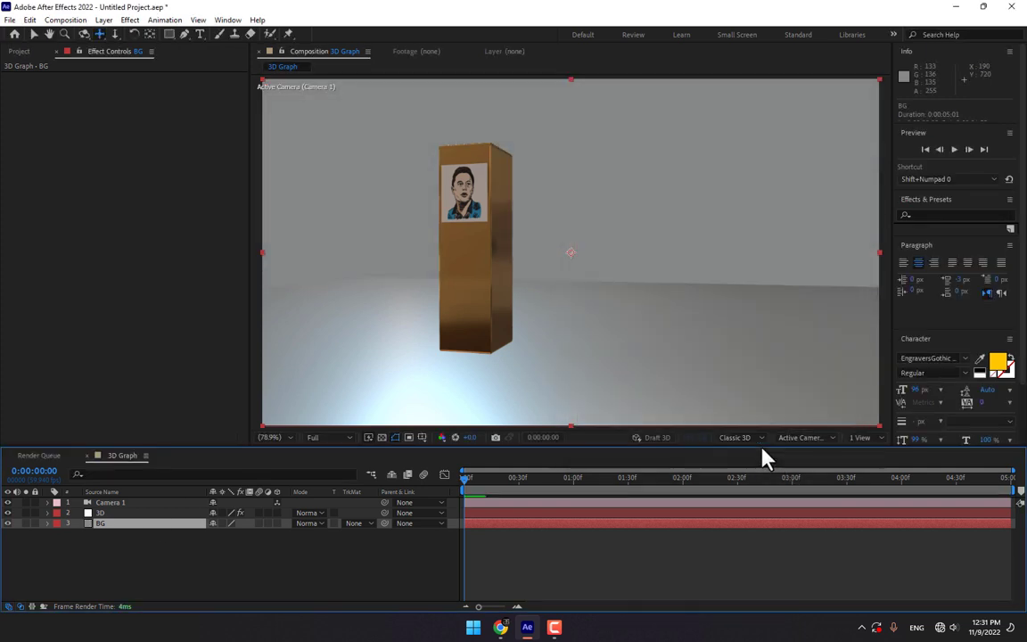
Set the Additional Lighting rotation of the 3D layer's Element effect to X 31°, Y 5° and Z 2°.
left_click(107, 514)
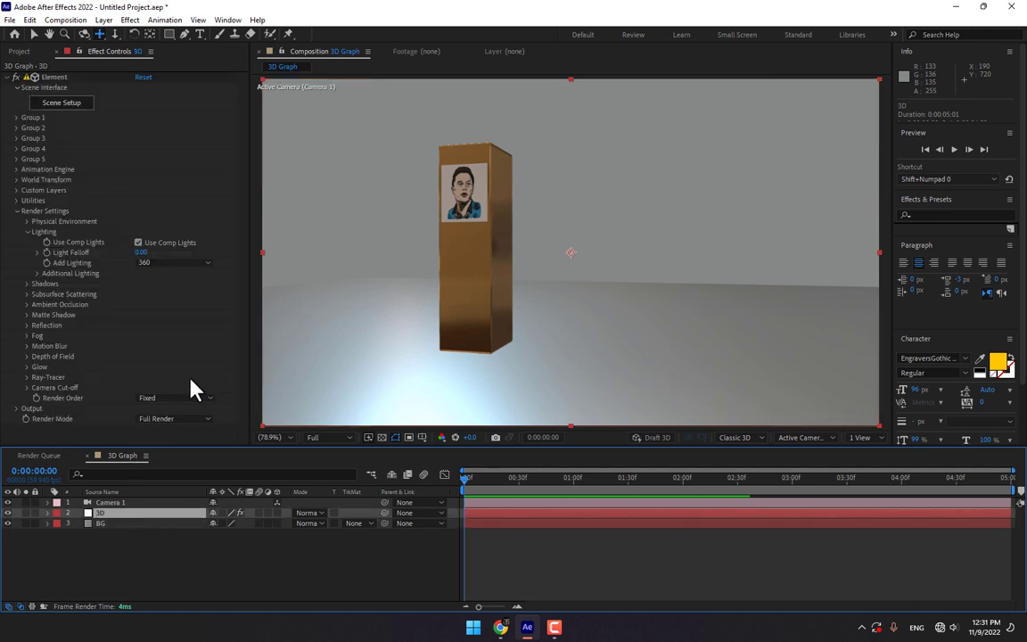
left_click(38, 273)
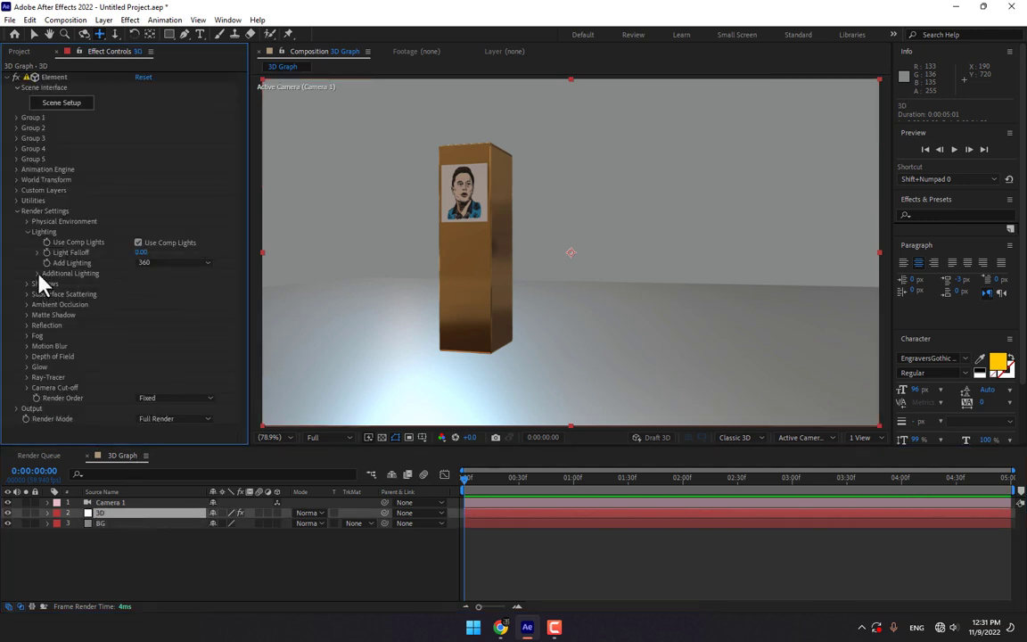
left_click(48, 294)
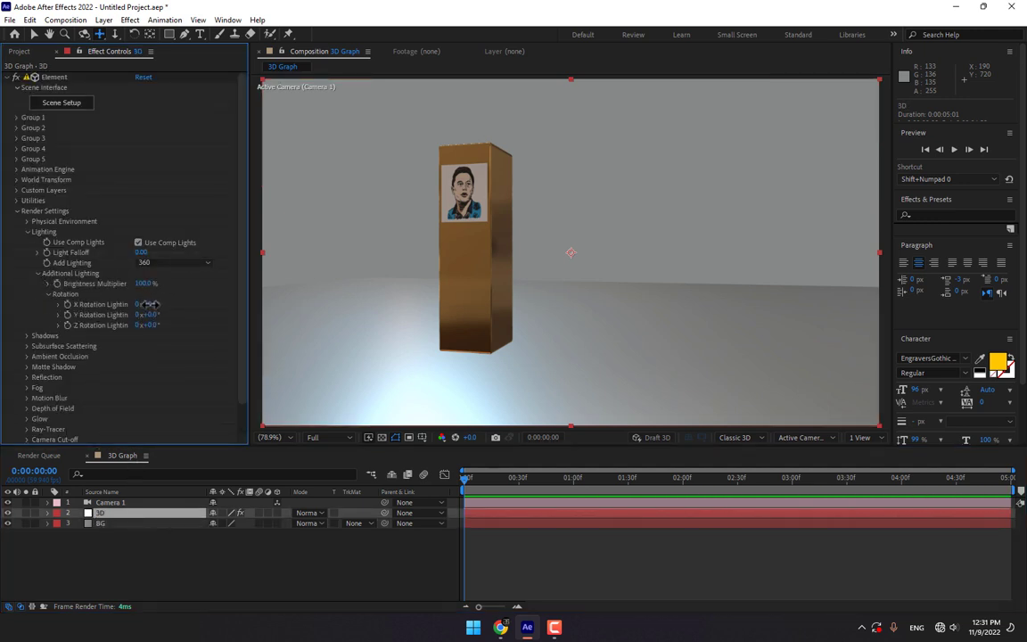
mouse_move(147, 304)
left_mouse_down()
mouse_move(200, 304)
mouse_move(147, 315)
mouse_move(184, 328)
mouse_move(150, 327)
left_mouse_up()
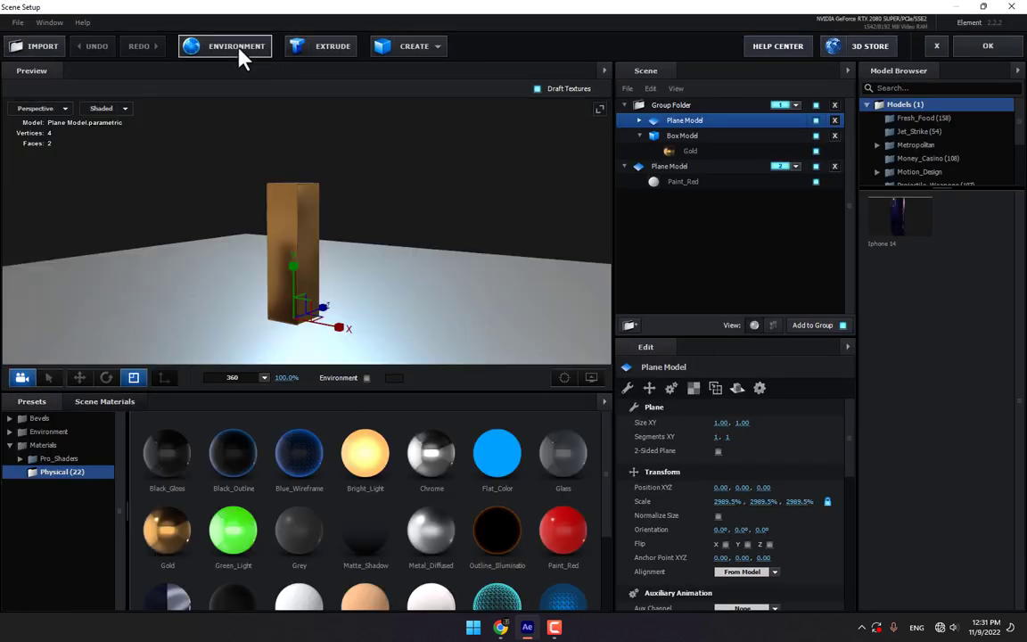
Replace the Element scene's environment texture with BackLight_2K_26.dds from the BackLight_2K folder and apply the scene.
left_click(238, 52)
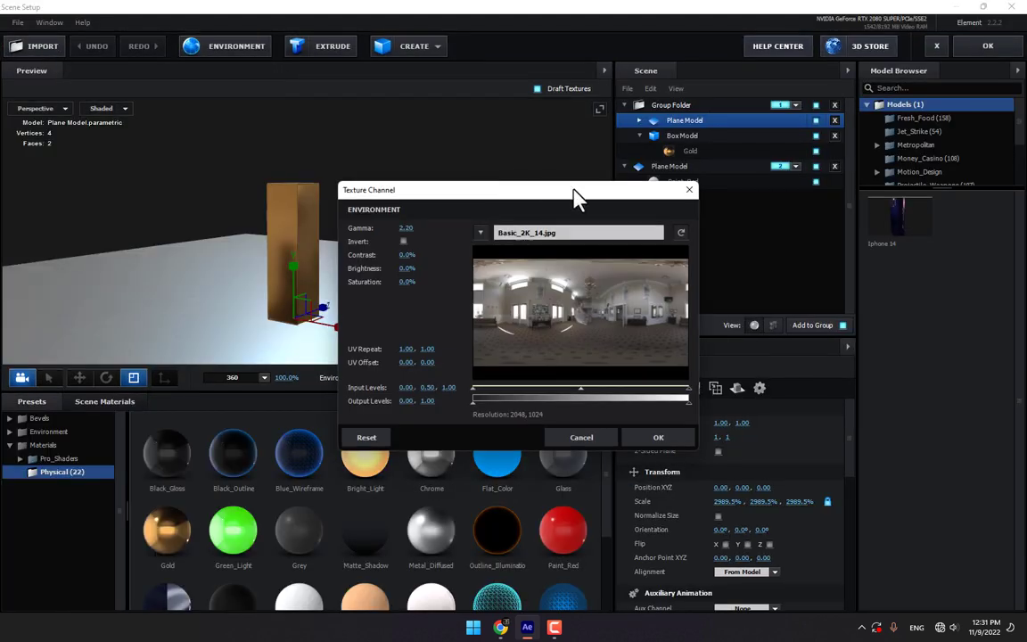
left_click(493, 214)
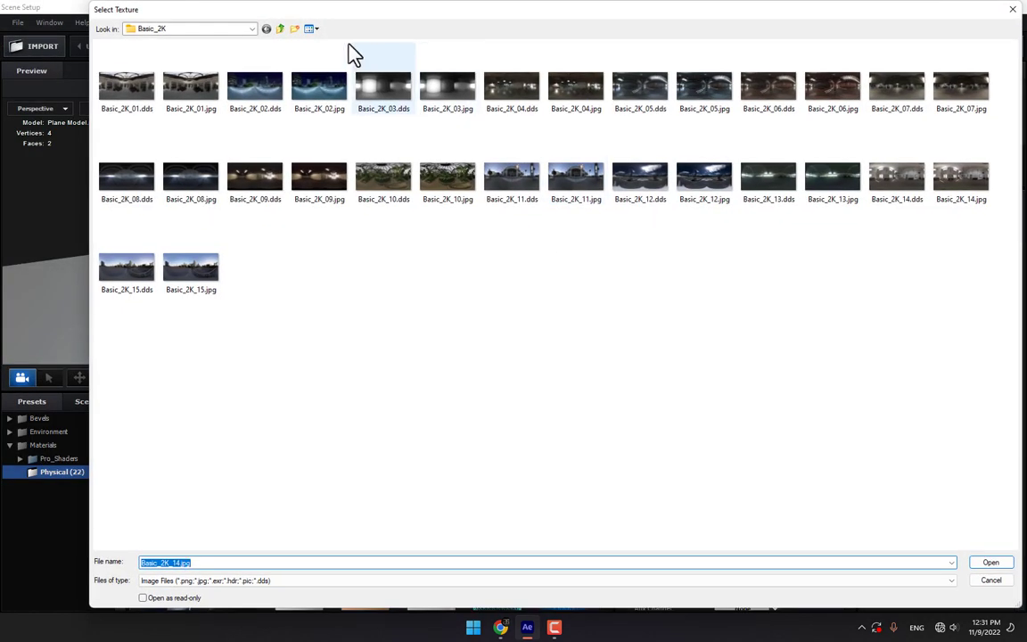
left_click(282, 31)
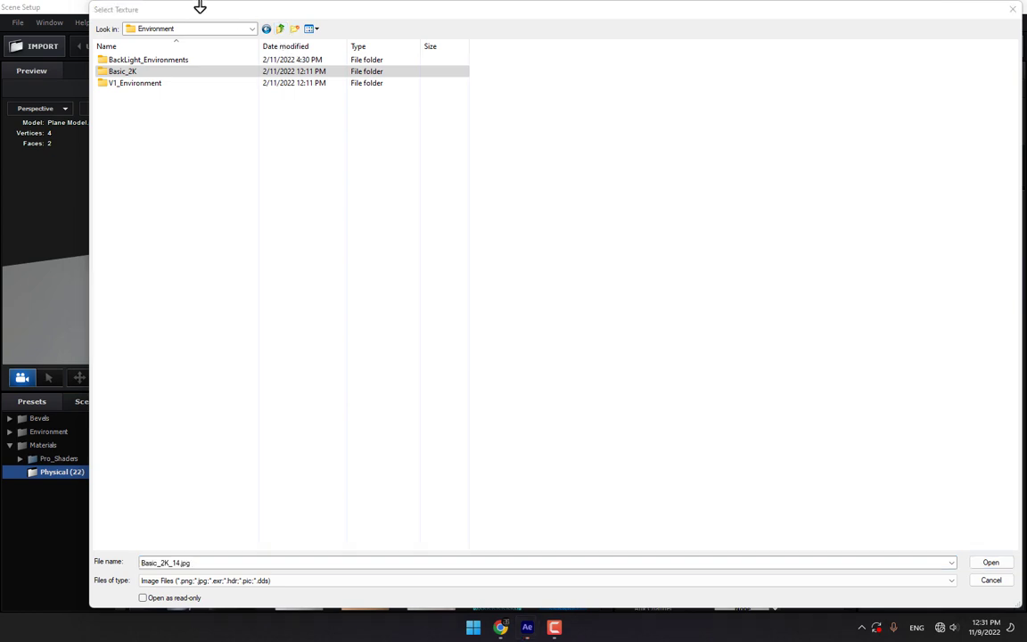
double_click(142, 61)
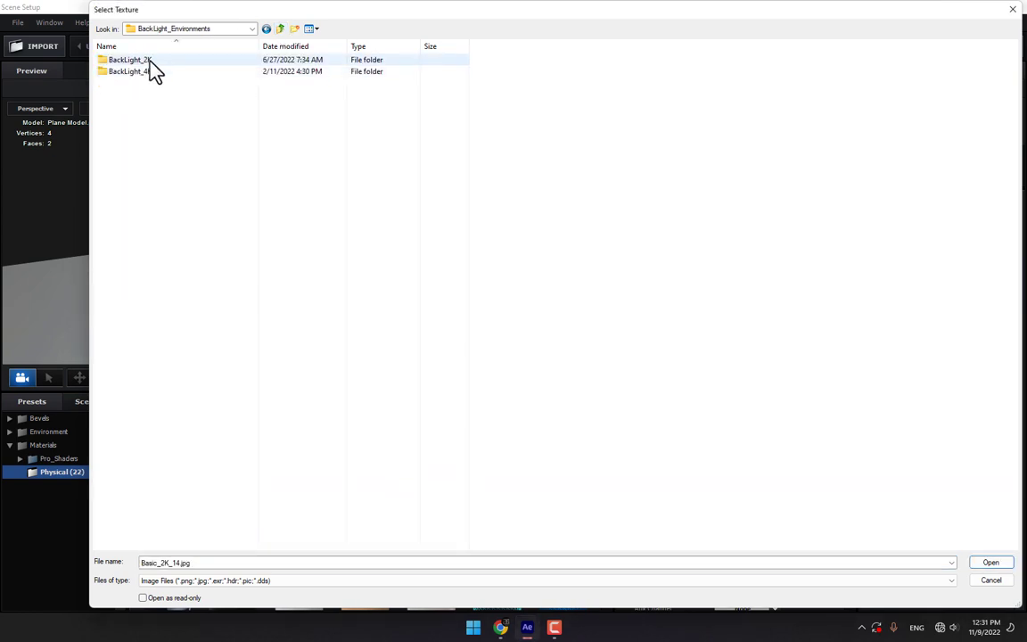
double_click(147, 62)
scroll(606, 365, "down", 3)
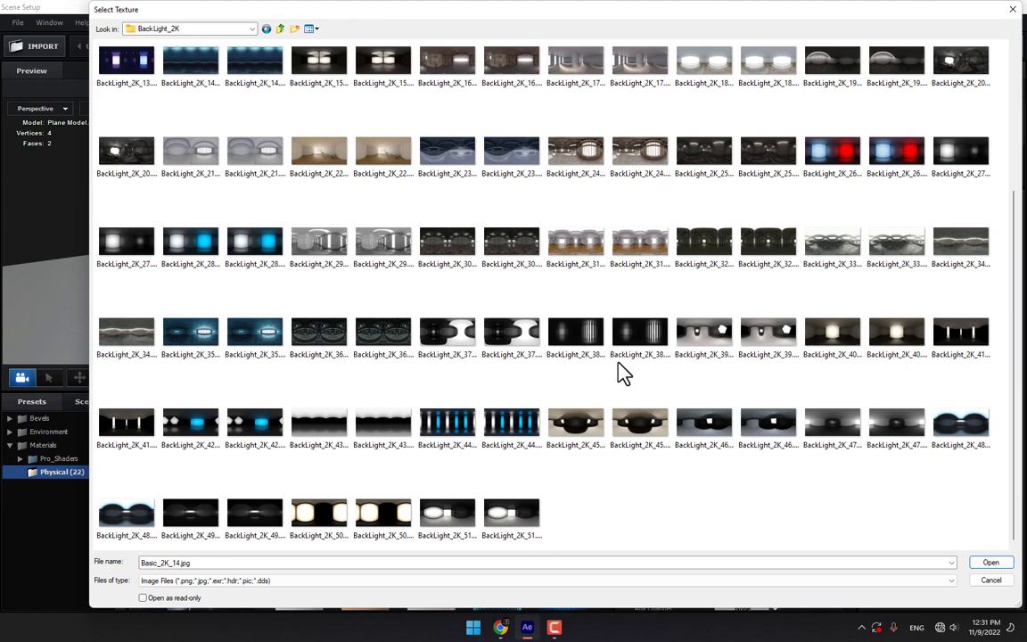
left_click(815, 160)
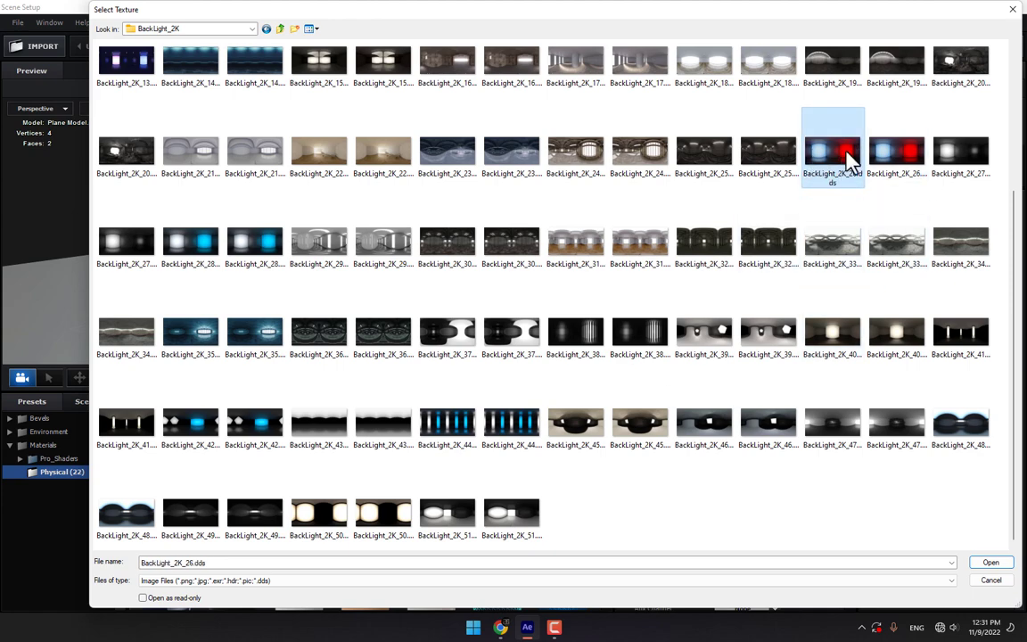
double_click(845, 168)
left_click(650, 437)
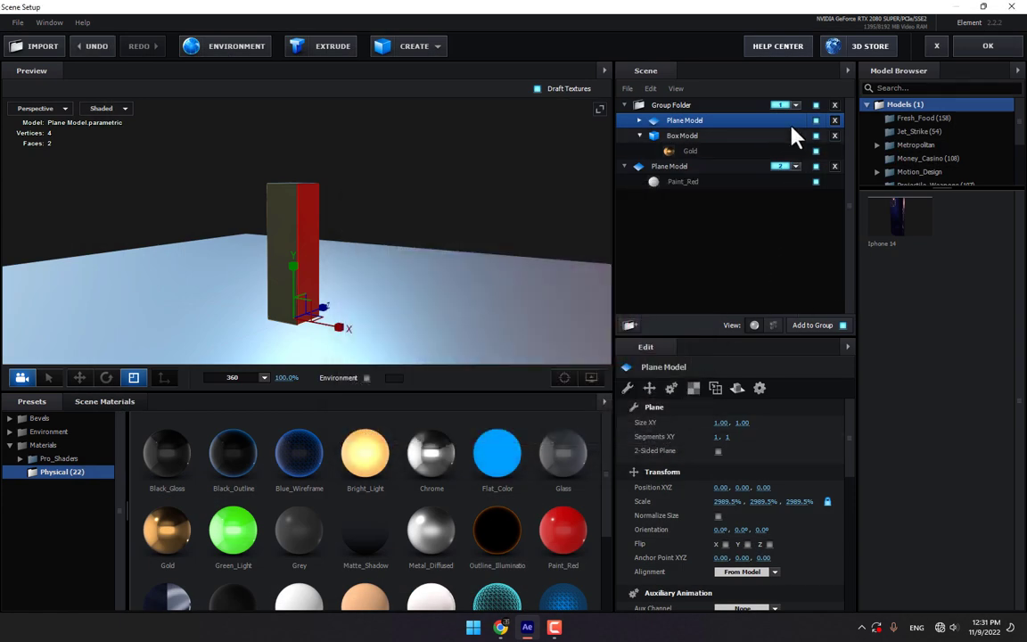
left_click(988, 45)
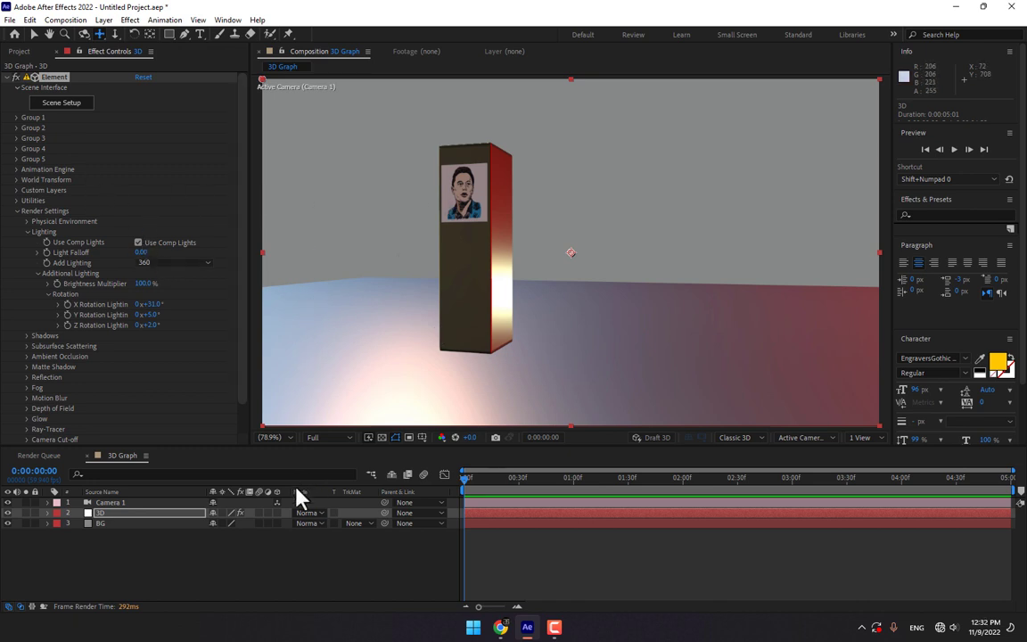
Try lowering the bar with the vertical value of Group 1's Position XY on the 3D layer, and undo the change.
left_click(94, 524)
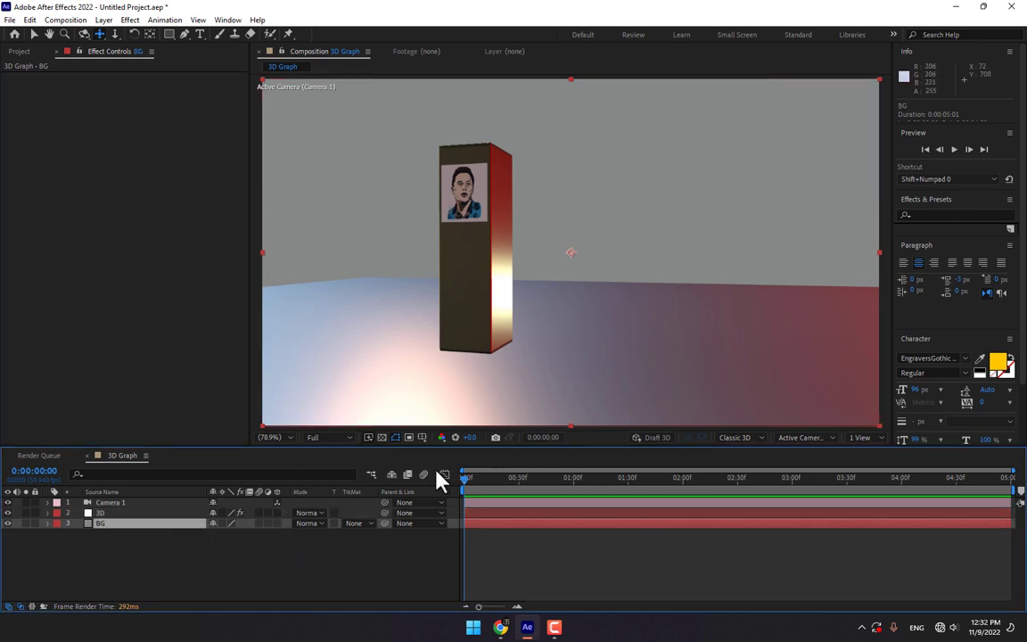
left_click(135, 514)
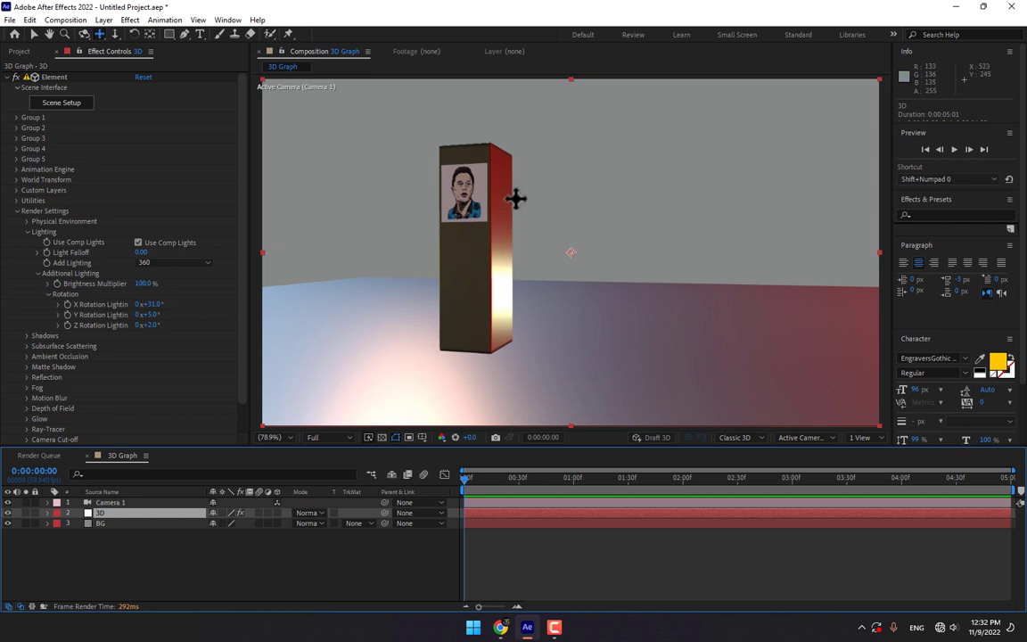
left_click(16, 118)
left_click(27, 138)
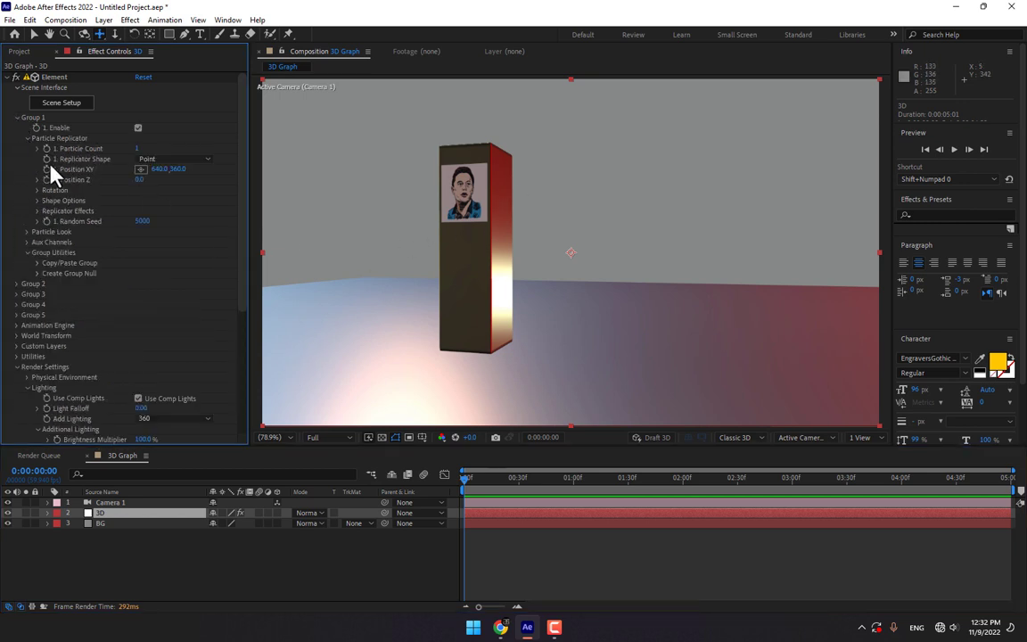
left_click(177, 176)
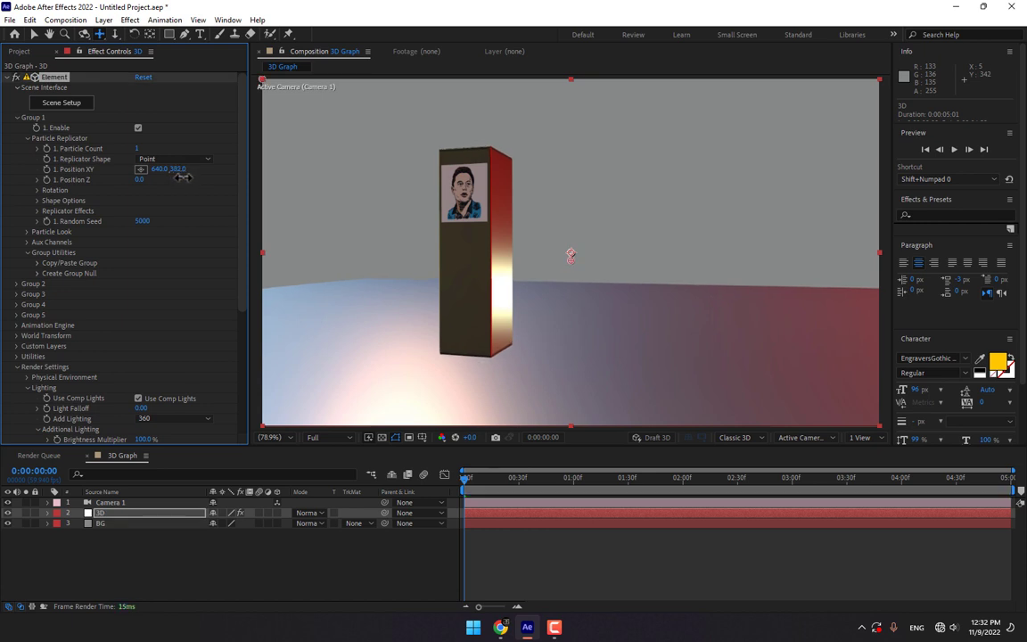
left_click_drag(182, 177, 216, 205)
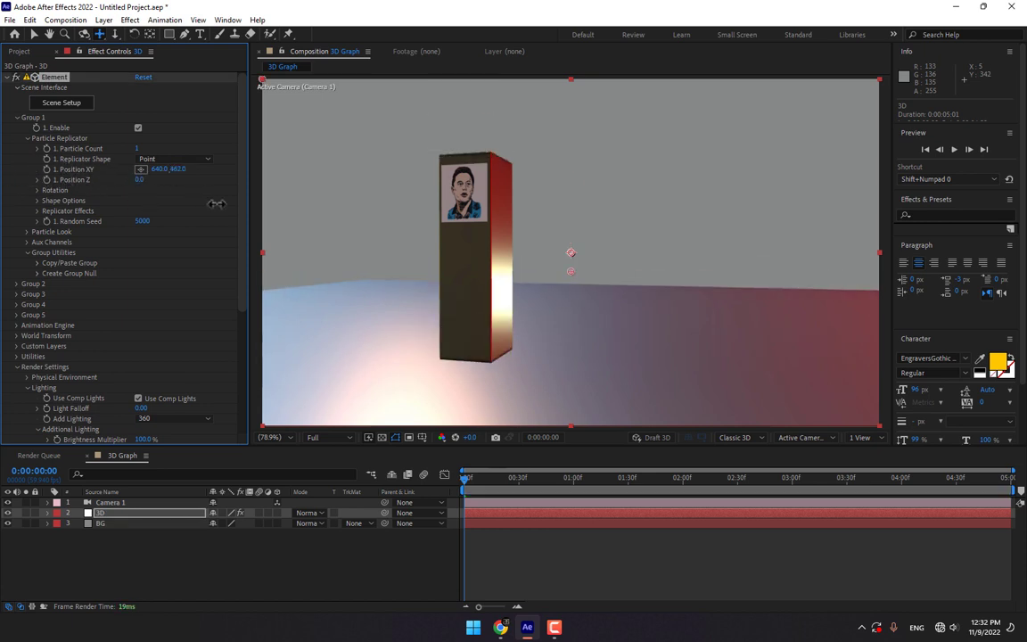
key("ctrl+z")
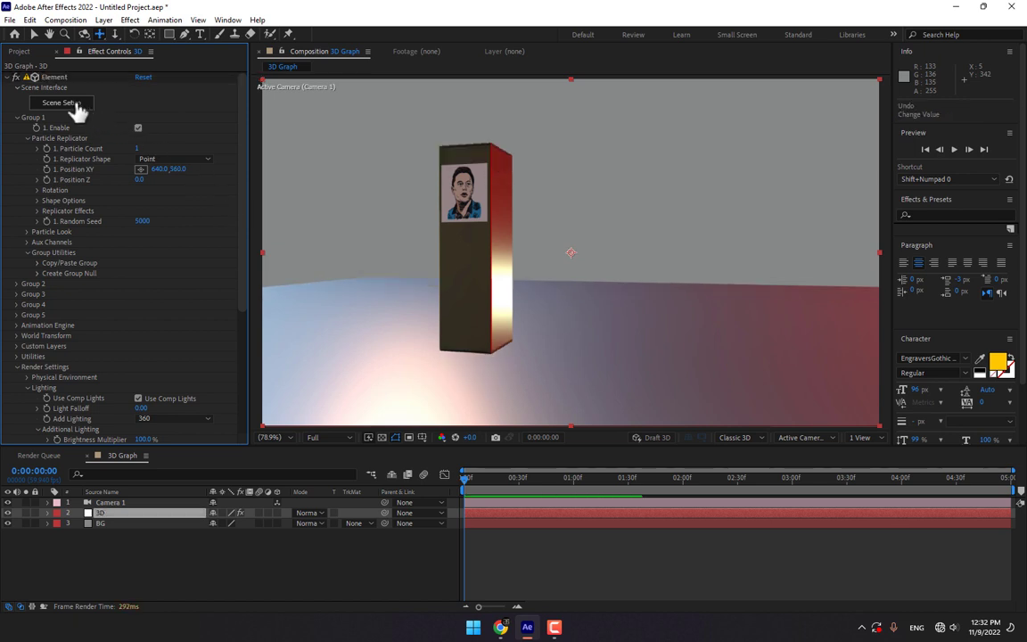
Move the portrait Plane Model out of the Group Folder in the Element scene and assign it to group 3.
left_click(75, 104)
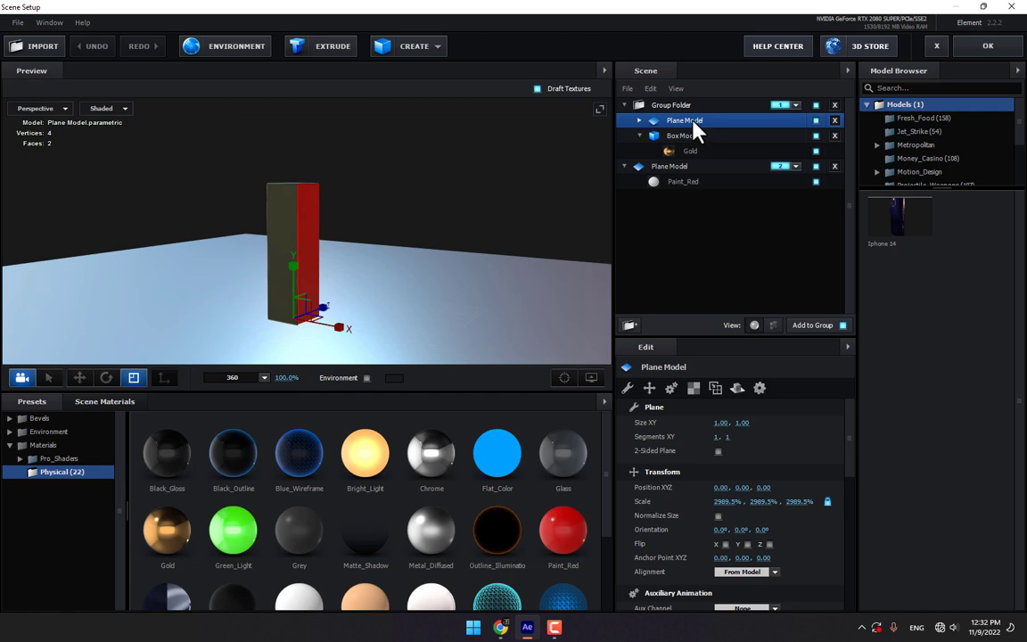
left_click_drag(695, 131, 694, 252)
left_click(796, 181)
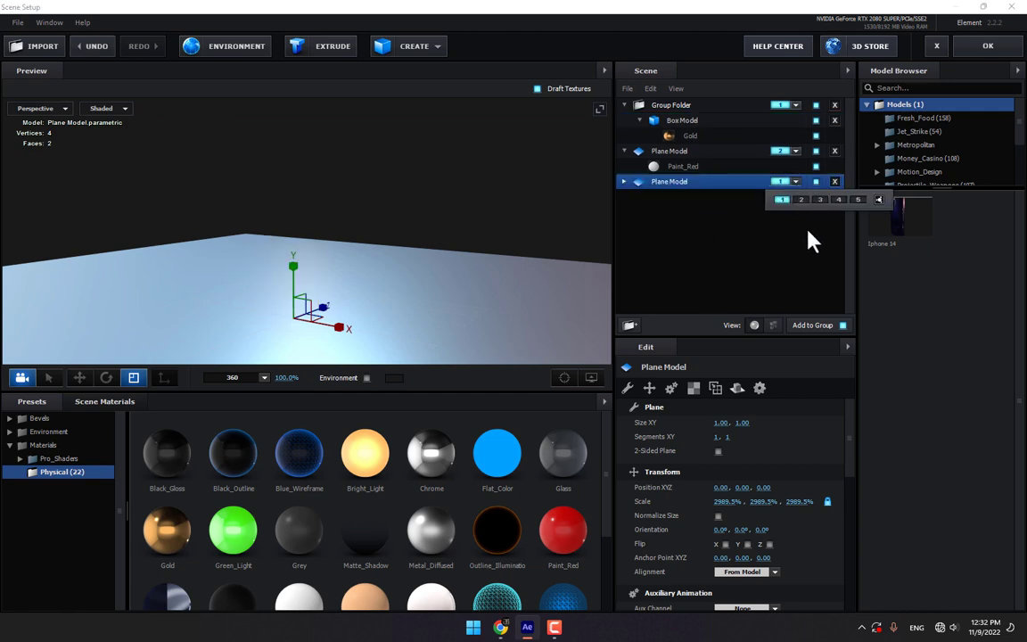
left_click(820, 199)
left_click(965, 54)
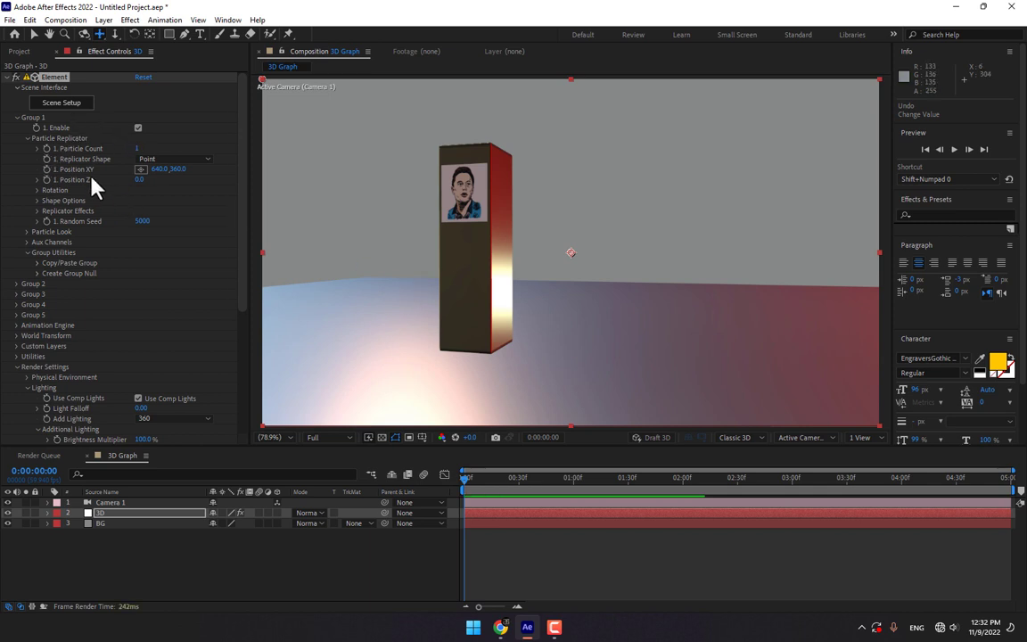
Keyframe Group 1's Position XY from 640, 1242 at 0:00 to 640, 413 at one second, and preview the bar rising.
left_click_drag(176, 169, 669, 204)
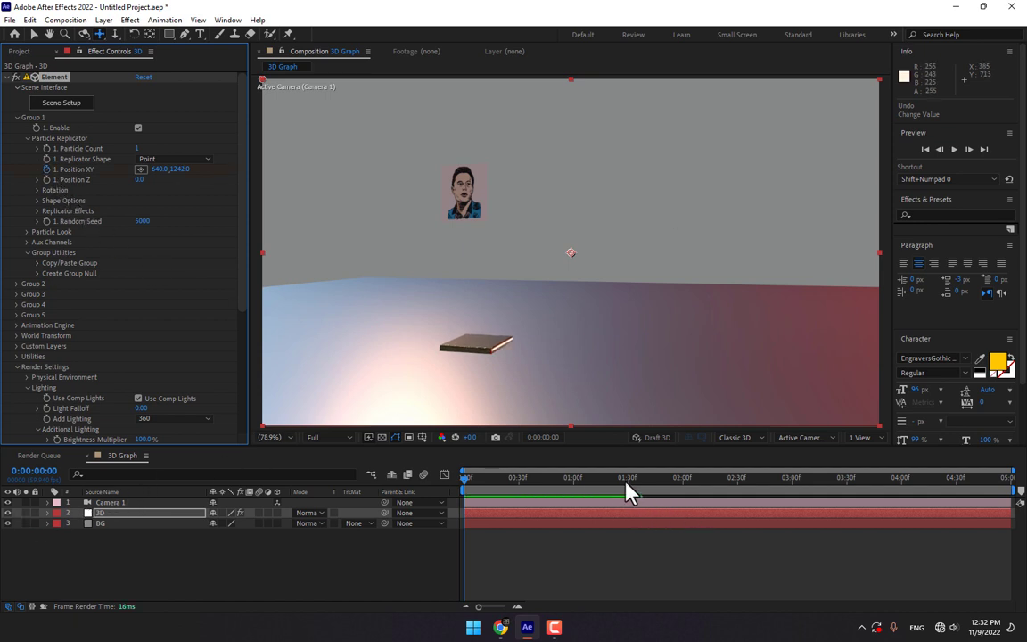
left_click(573, 484)
left_click_drag(176, 168, 253, 201)
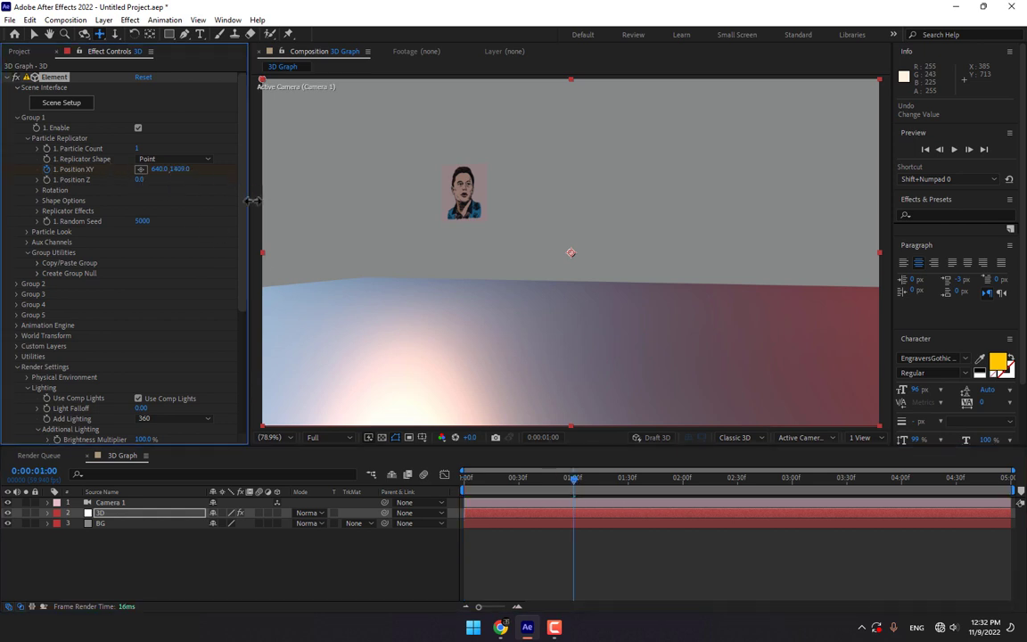
left_click_drag(108, 289, 101, 202)
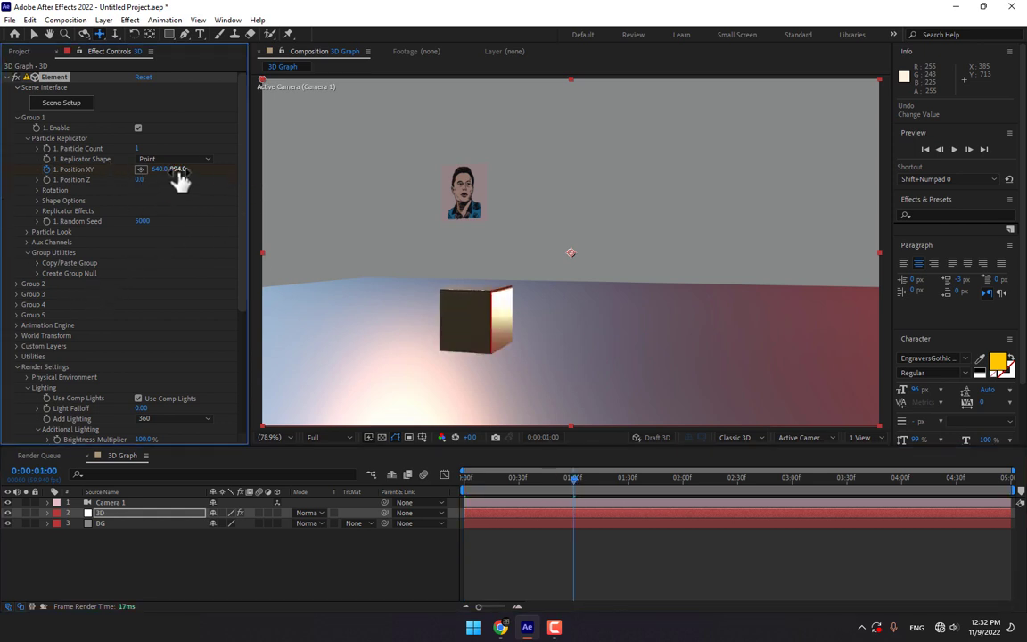
mouse_move(179, 178)
left_mouse_down()
mouse_move(156, 165)
mouse_move(129, 171)
mouse_move(161, 196)
mouse_move(147, 161)
mouse_move(123, 160)
mouse_move(142, 181)
left_mouse_up()
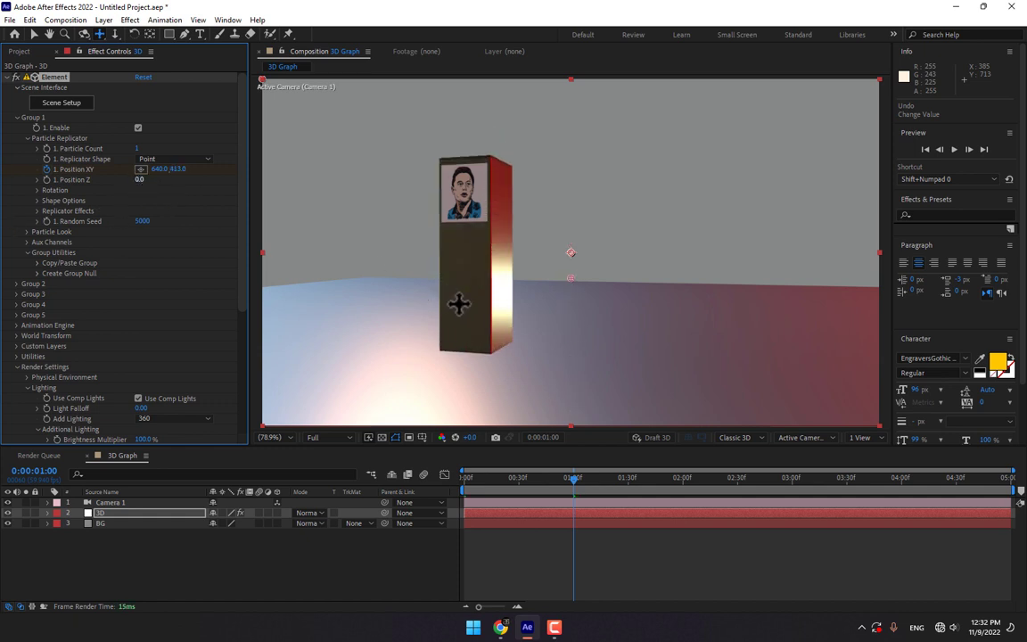
key("space")
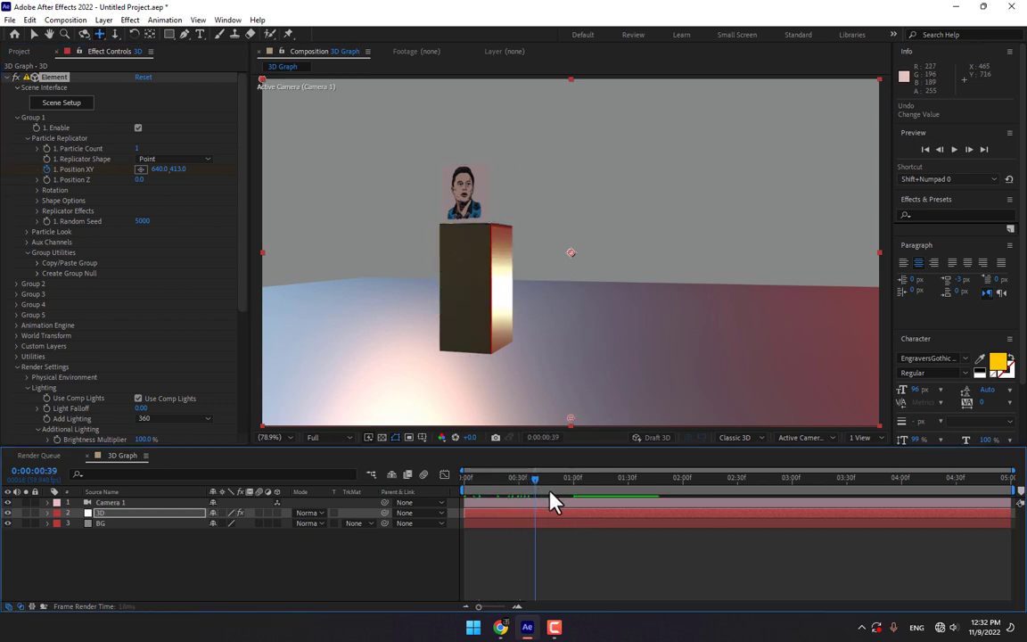
left_click_drag(550, 496, 574, 496)
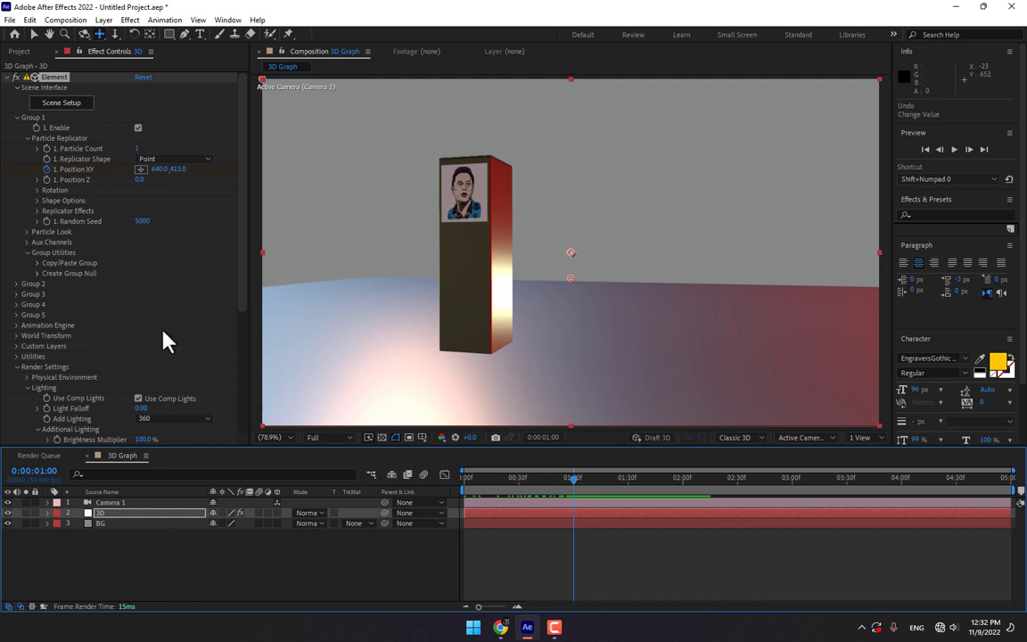
Open Group 2's Particle Replicator settings on the 3D layer and try adjusting its Position XY.
left_click(17, 284)
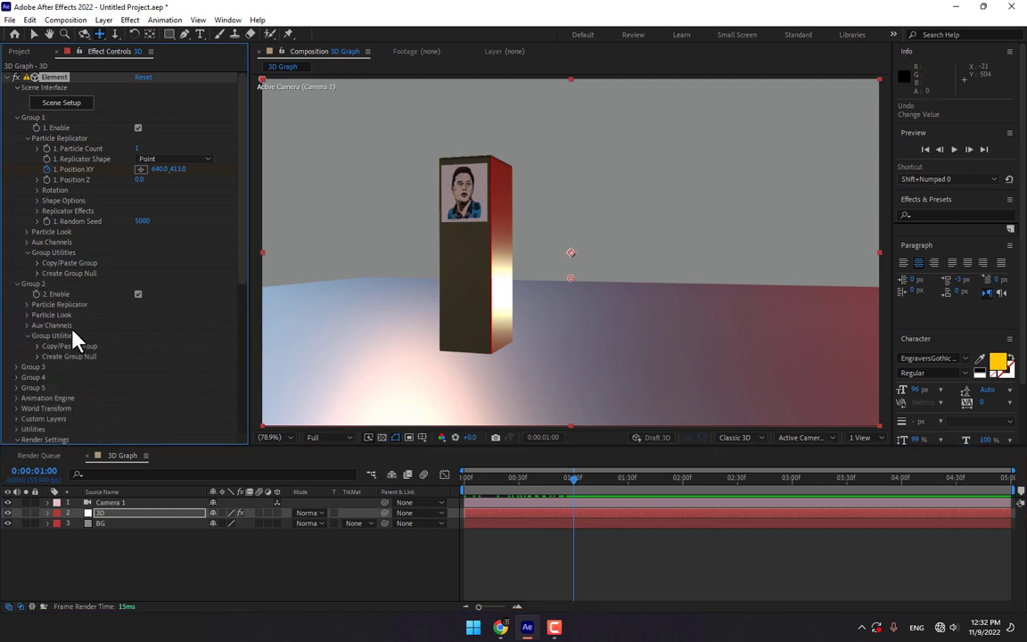
left_click(28, 305)
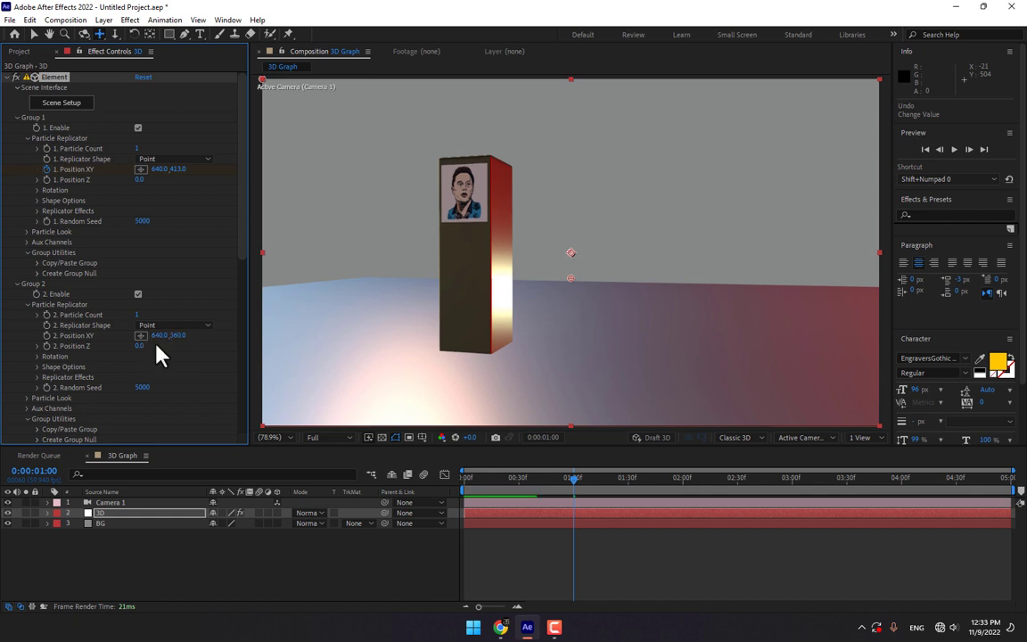
mouse_move(162, 336)
left_mouse_down()
mouse_move(143, 346)
mouse_move(154, 344)
left_mouse_up()
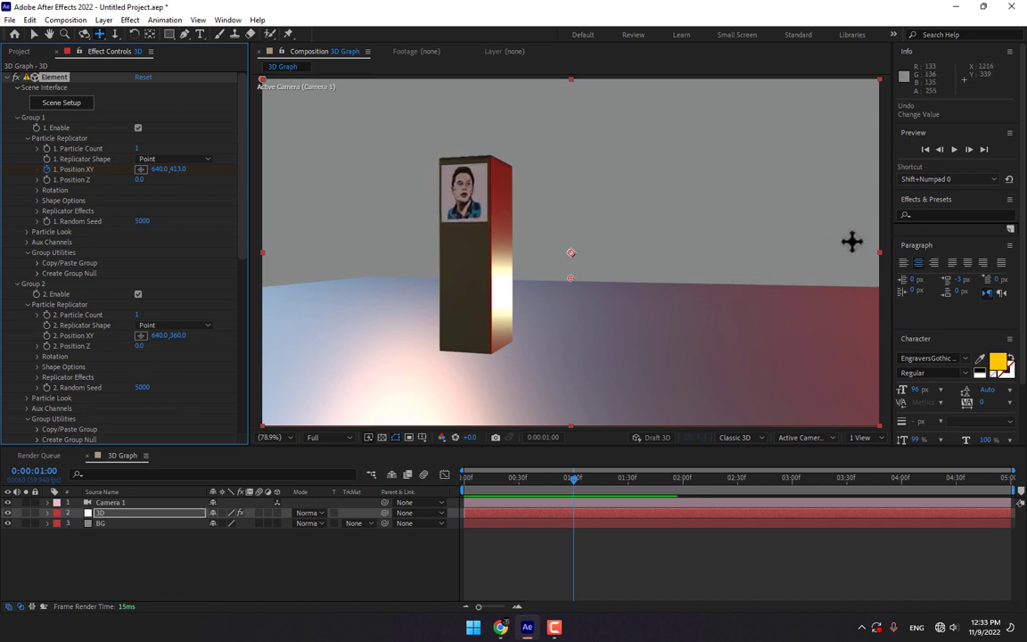
Search the effects for "cc page" and pick out CC Page Turn.
left_click(949, 214)
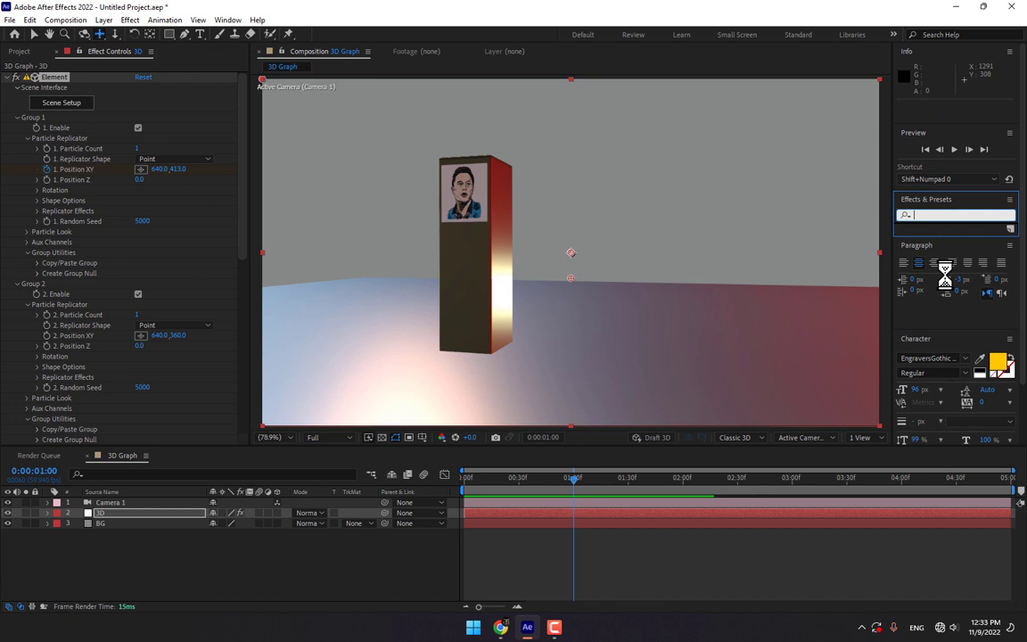
type("cc page")
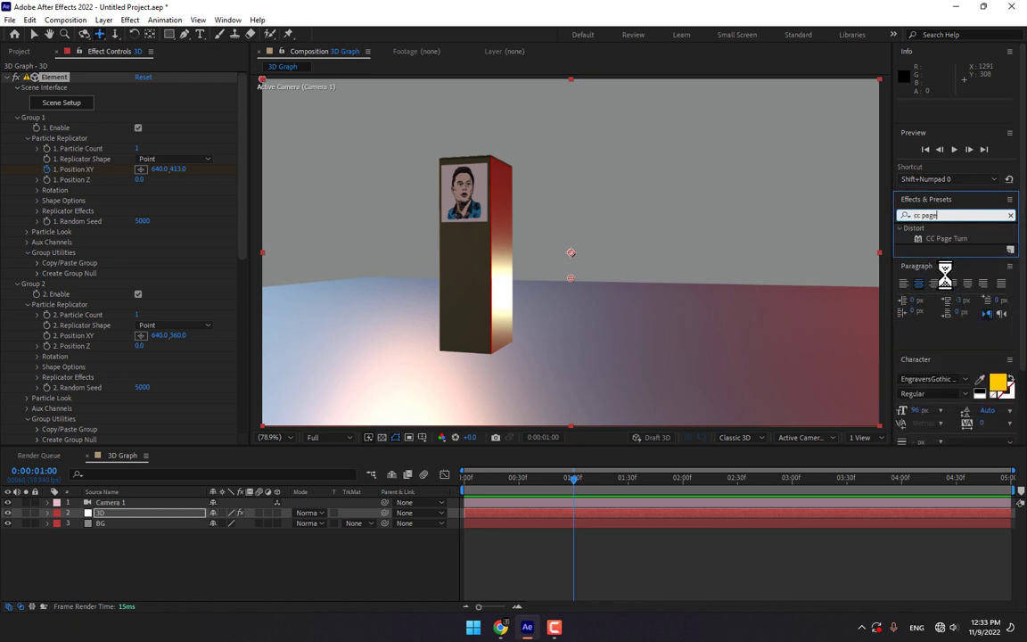
mouse_move(961, 248)
left_mouse_down()
mouse_move(275, 436)
mouse_move(137, 526)
mouse_move(775, 536)
mouse_move(951, 252)
mouse_move(956, 234)
mouse_move(947, 238)
left_mouse_up()
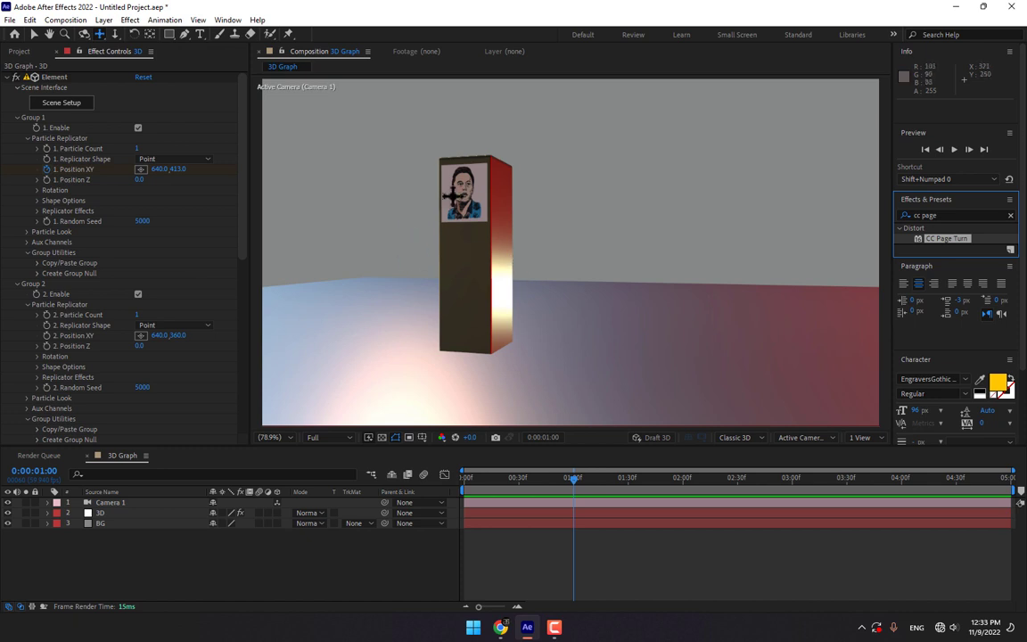
Keyframe Group 2's Position XY on the 3D layer from 640, 1315 at 0:00:00:29 to 640, 365 at 0:00:01:30, and scrub through the portrait's rise.
left_click(148, 513)
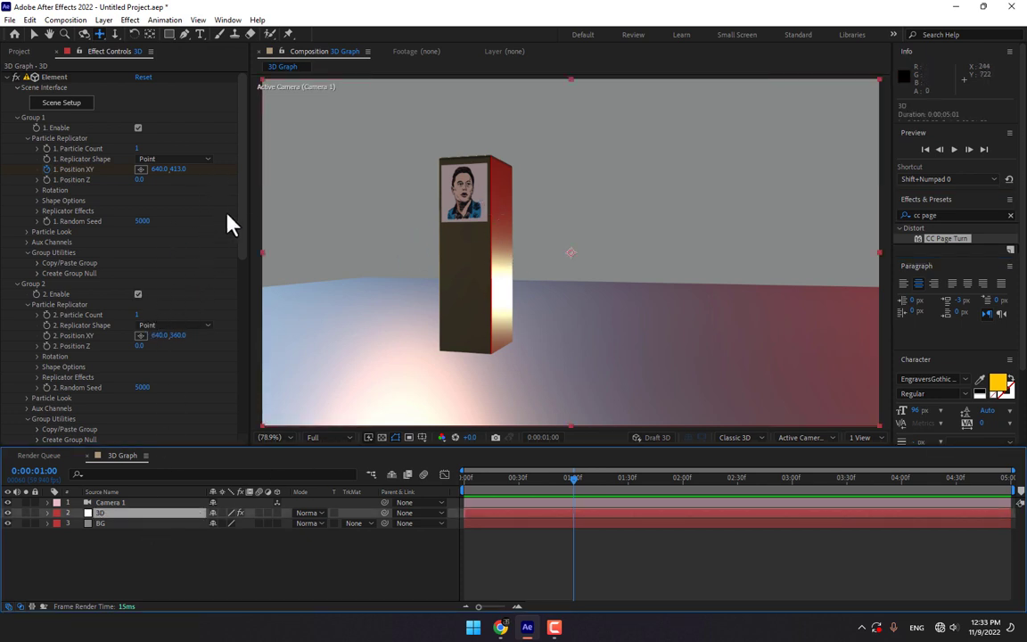
scroll(218, 232, "down", 3)
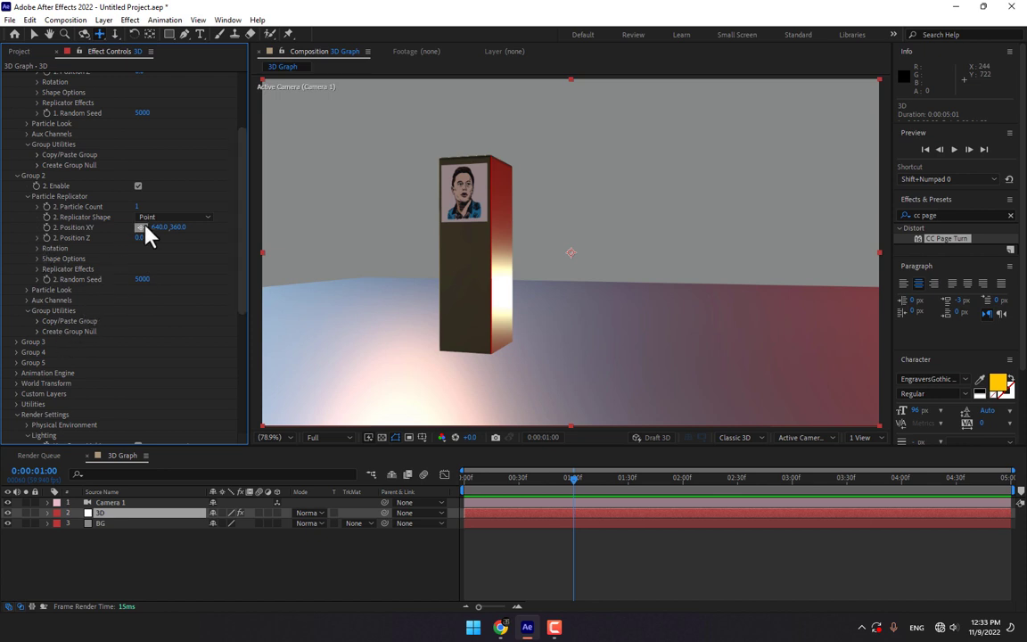
left_click_drag(172, 228, 238, 233)
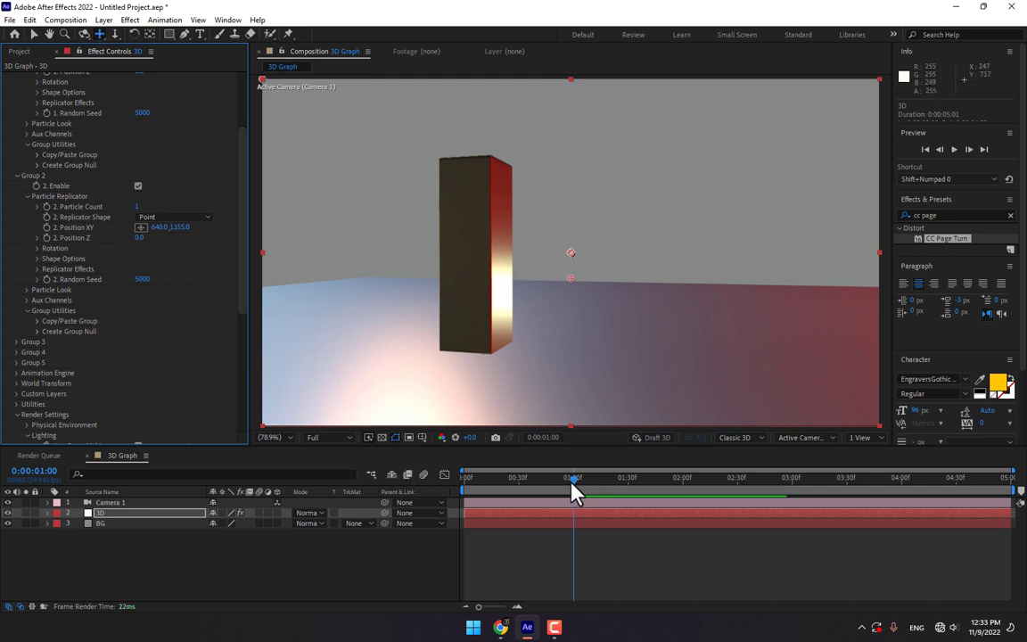
left_click_drag(571, 482, 521, 508)
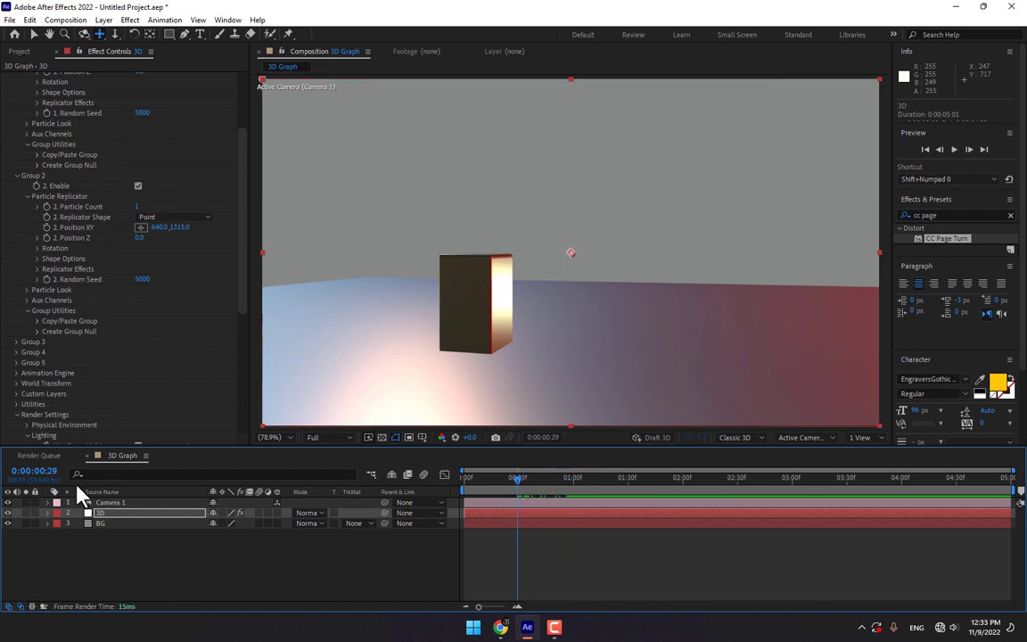
left_click(53, 228)
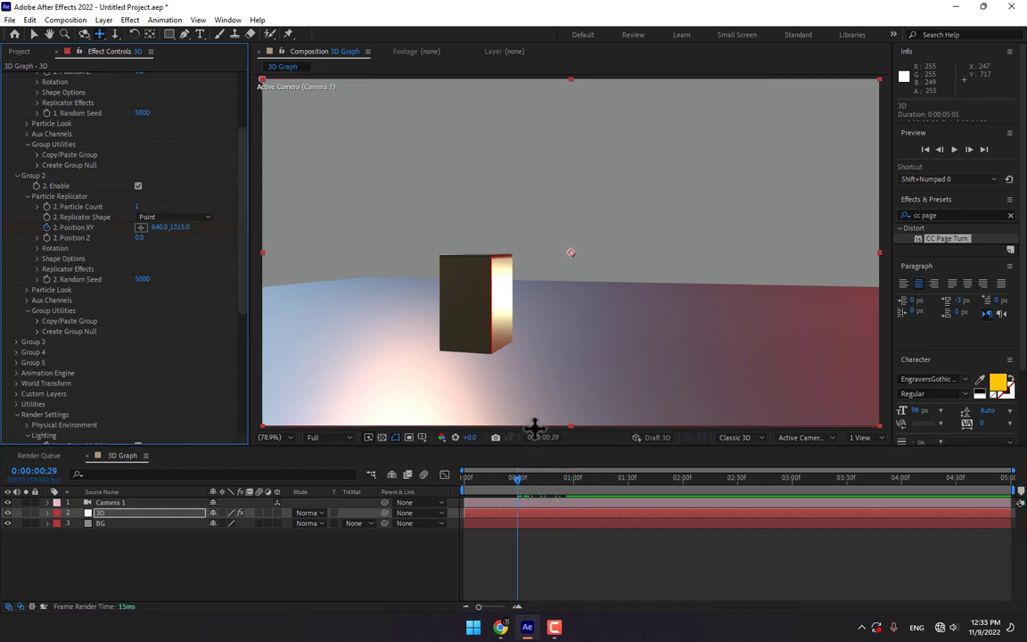
left_click(630, 492)
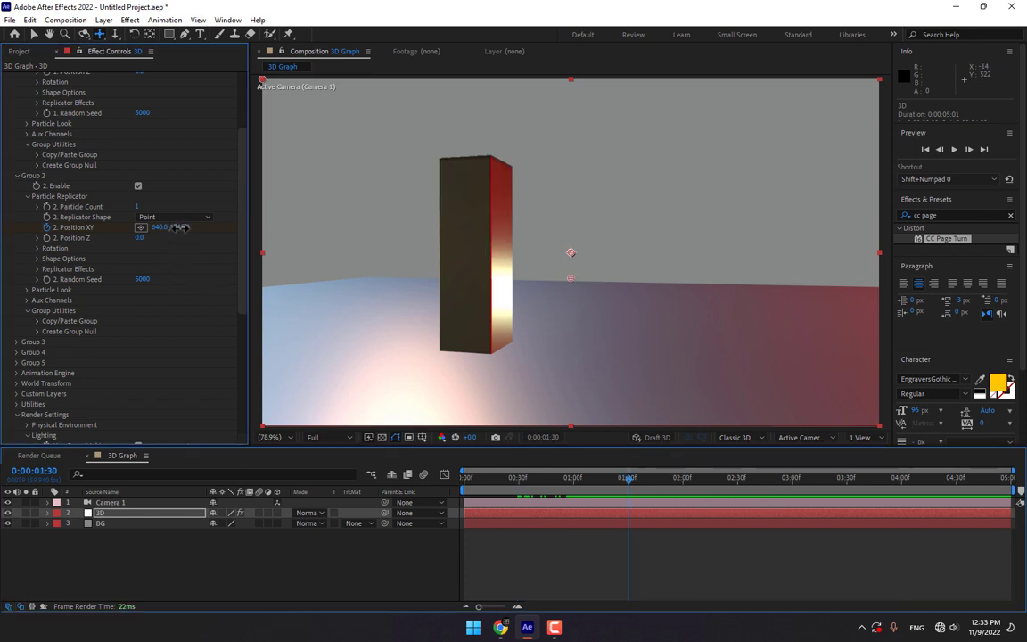
left_click_drag(178, 227, 87, 258)
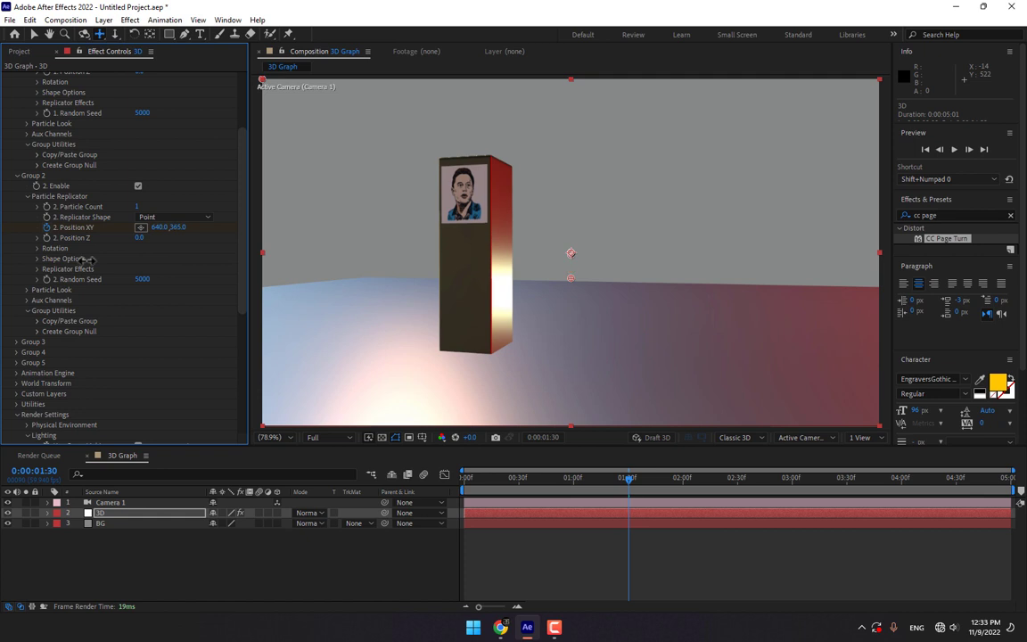
left_click(486, 486)
left_click_drag(513, 495, 633, 509)
right_click(267, 559)
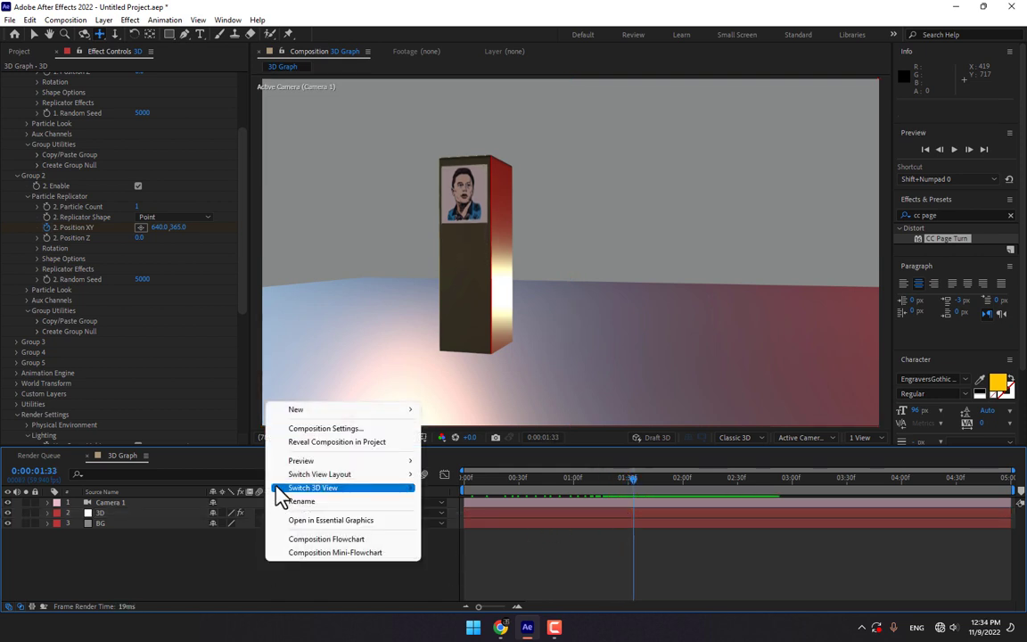
mouse_move(308, 410)
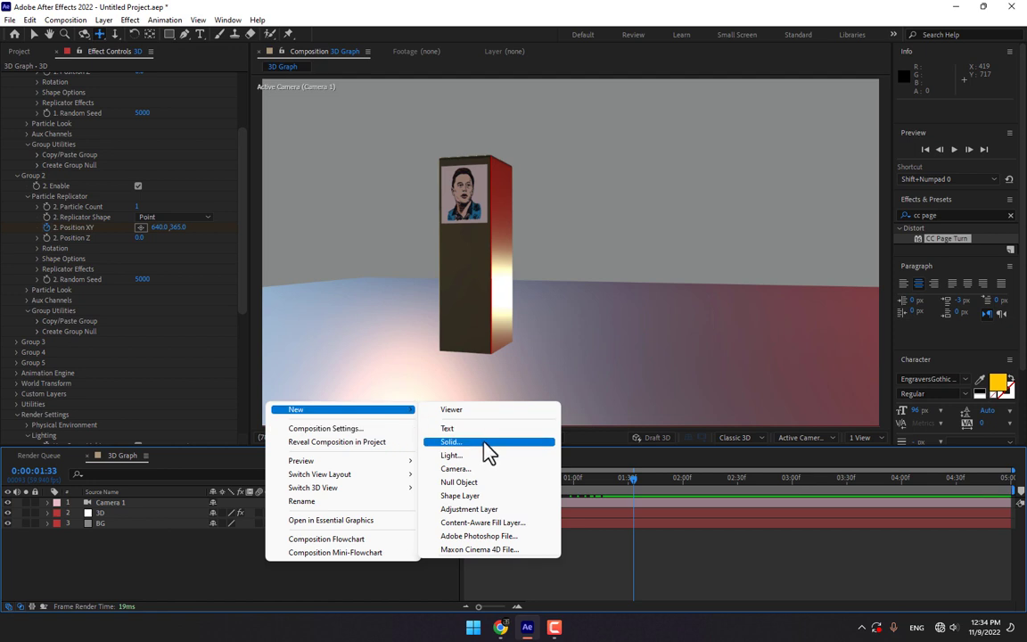
left_click(233, 564)
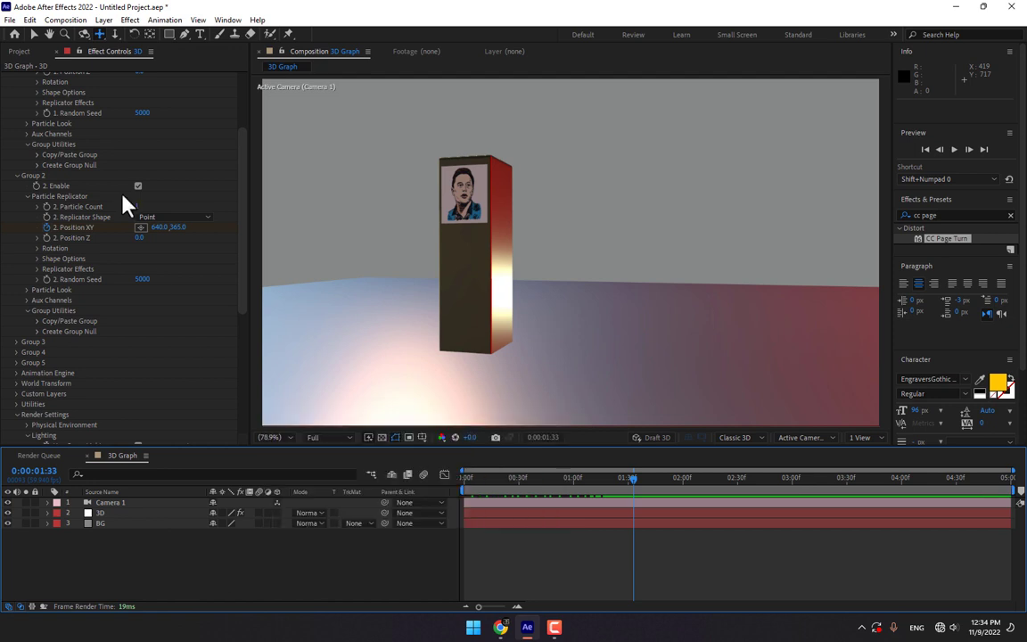
Import Flag_of_India.svg.webp from the Desktop into the project.
left_click(18, 52)
double_click(160, 264)
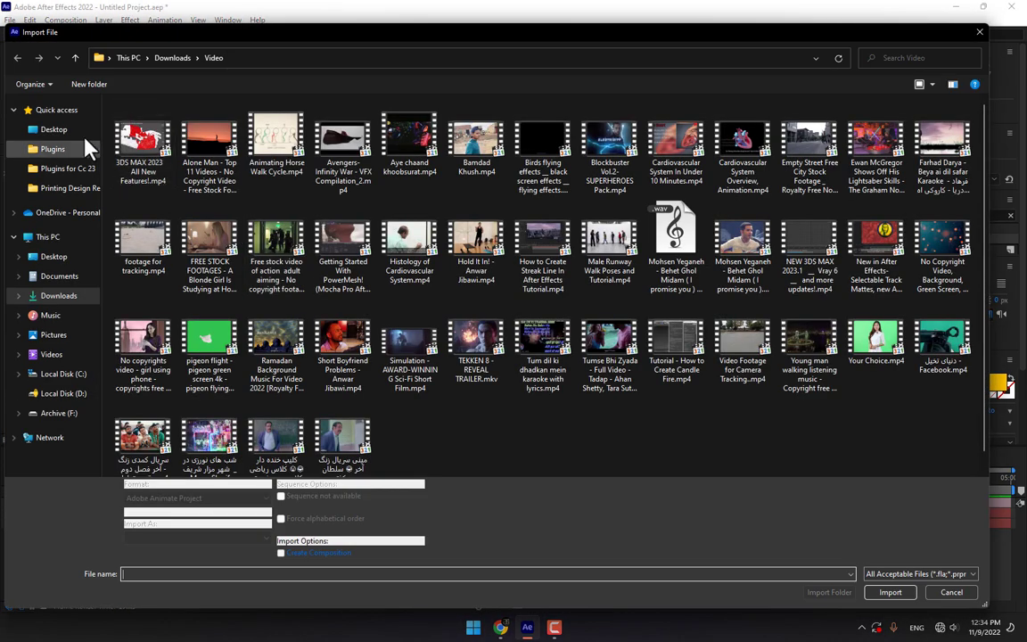
left_click(55, 130)
double_click(624, 258)
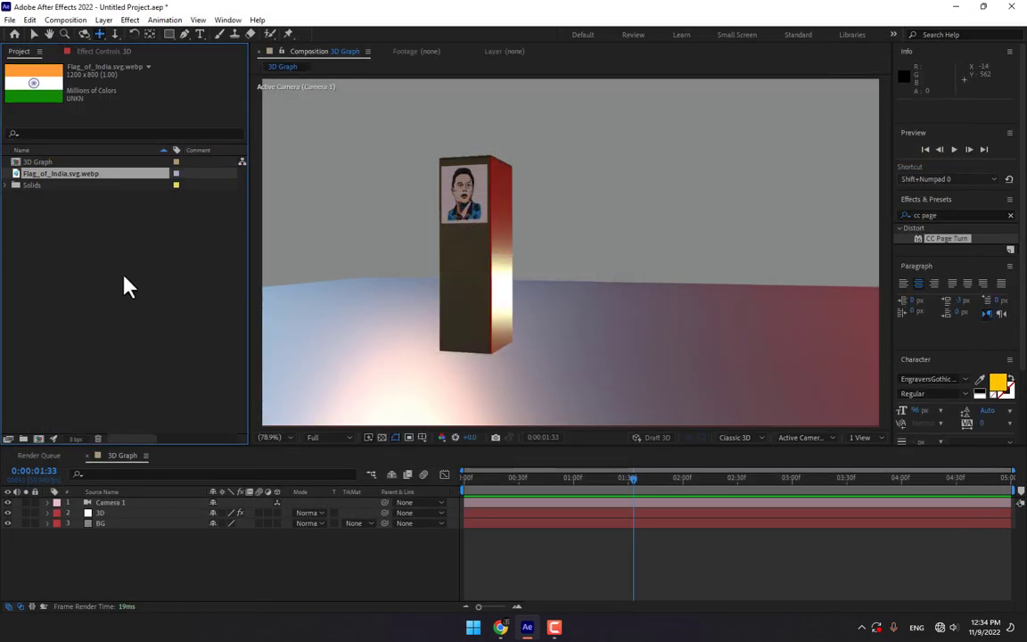
Add the flag image as the topmost layer of the 3D Graph composition and scale it to 21%.
left_click_drag(72, 181, 159, 493)
left_click_drag(163, 516, 165, 509)
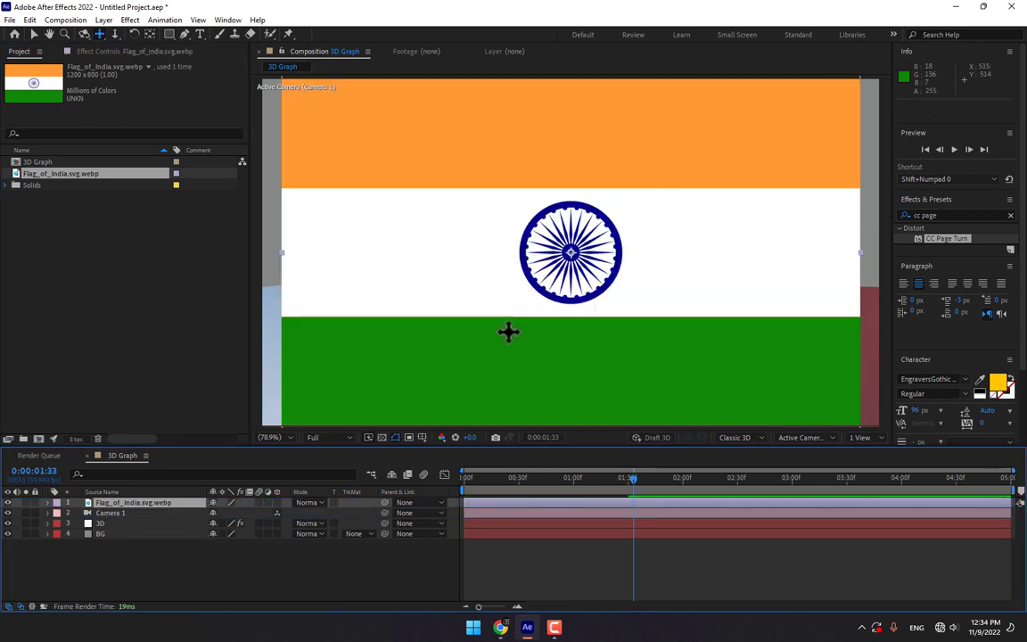
key("s")
left_click_drag(237, 513, 212, 515)
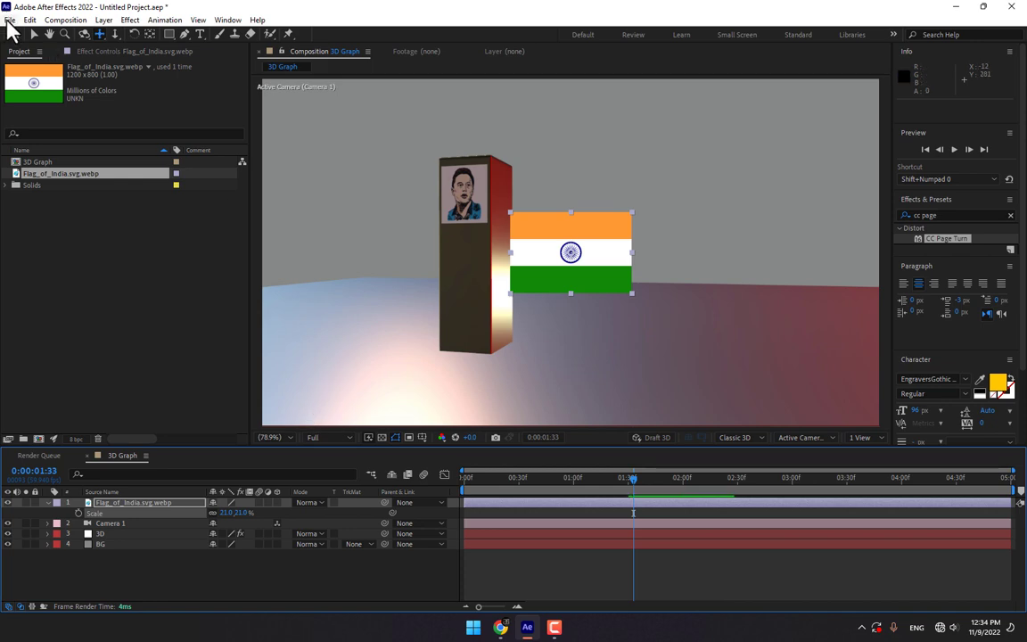
Save the project to the Desktop as Untitled Project.aep.
left_click(9, 20)
mouse_move(67, 133)
left_click(239, 134)
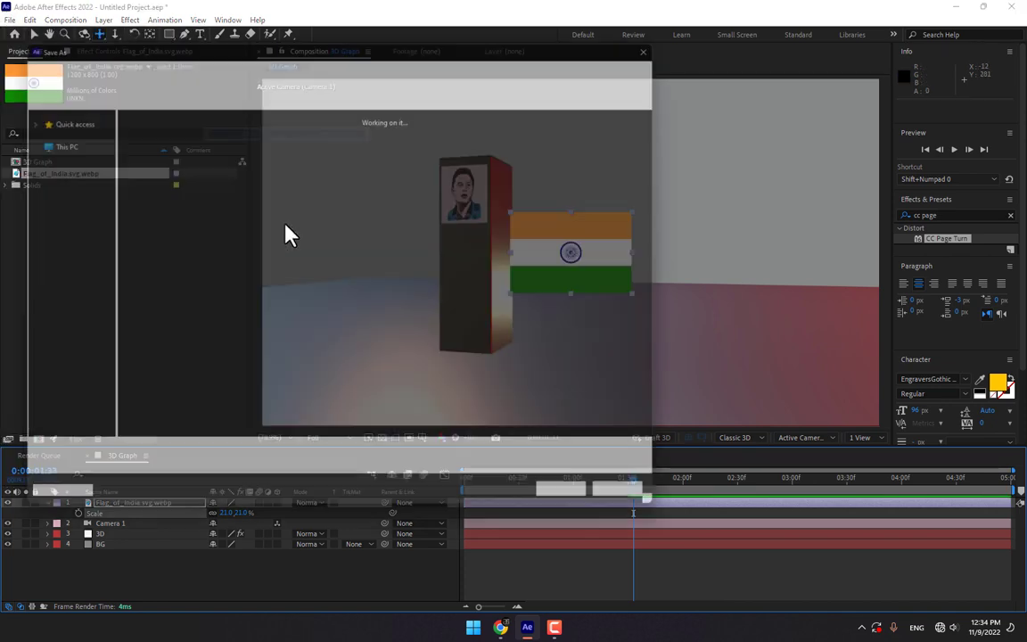
left_click(54, 132)
left_click(600, 511)
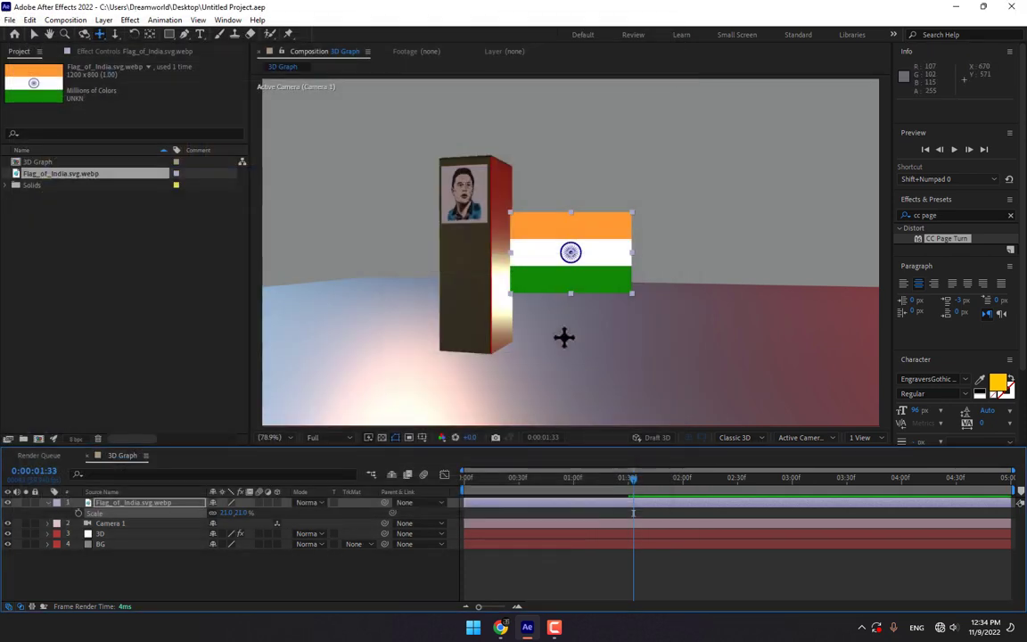
Apply the Zaxwerks 3D Flag effect to the flag image layer.
left_click(130, 19)
mouse_move(188, 592)
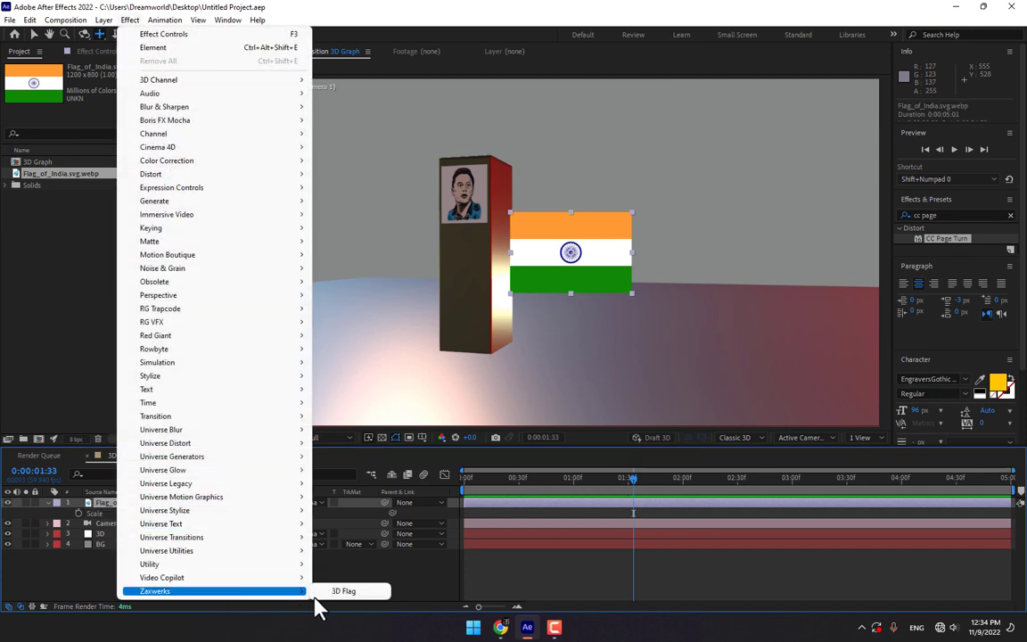
left_click(346, 592)
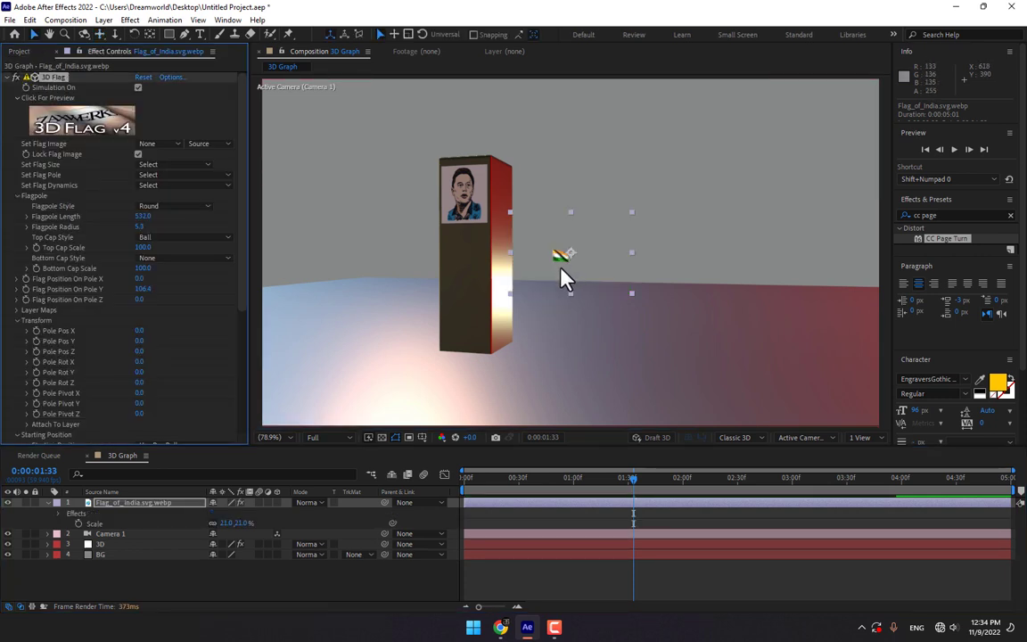
Set the flag size in the 3D Flag effect to 400.
left_click(176, 166)
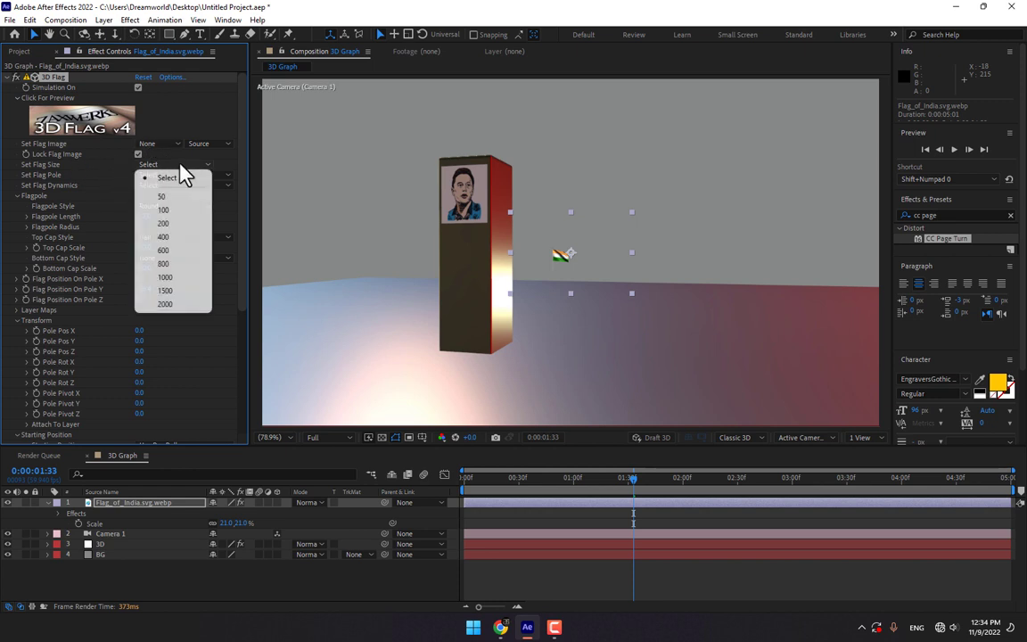
left_click(177, 234)
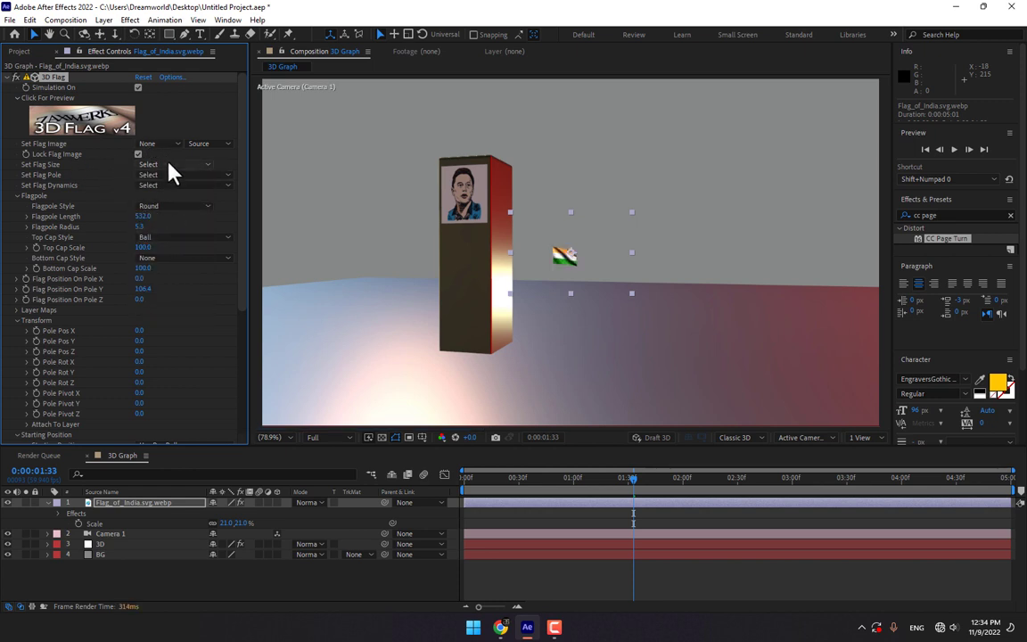
left_click(170, 167)
left_click(169, 236)
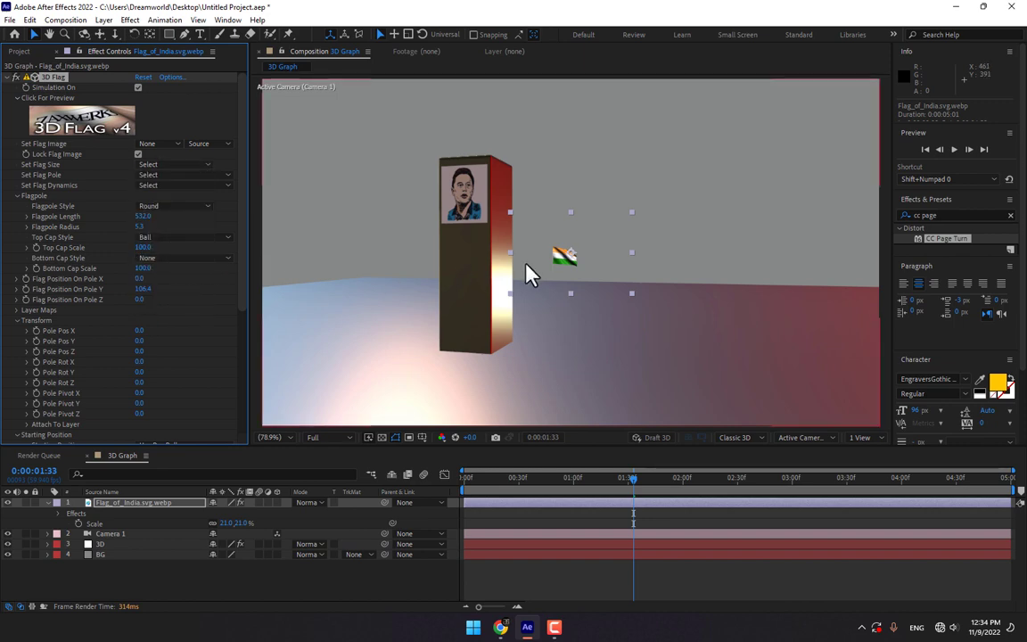
Fit the flag layer to the composition and try a longer single-pole preset in the 3D Flag effect.
right_click(563, 266)
mouse_move(607, 287)
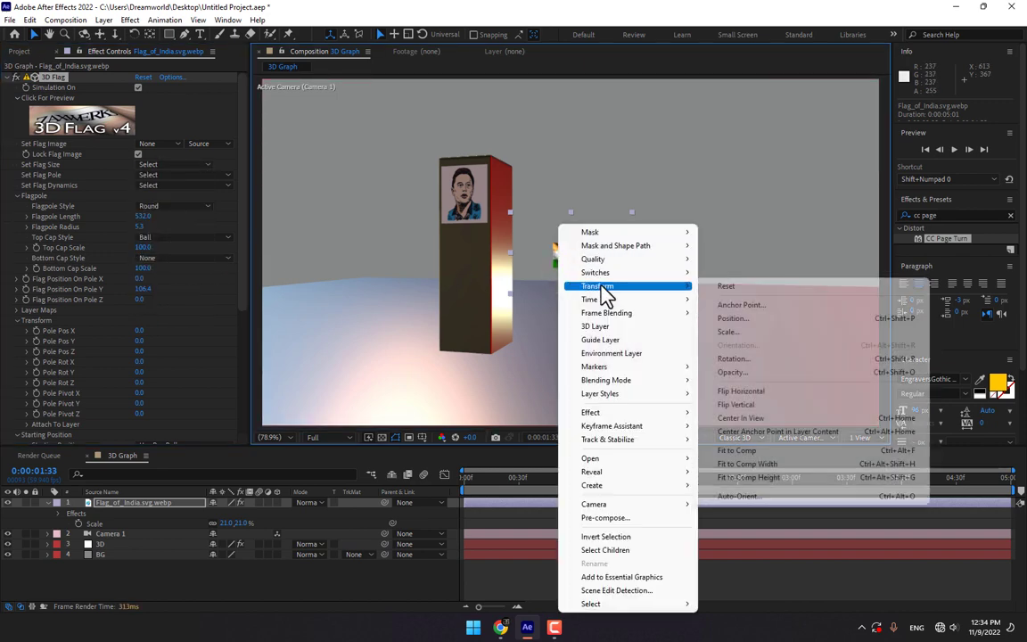
left_click(736, 451)
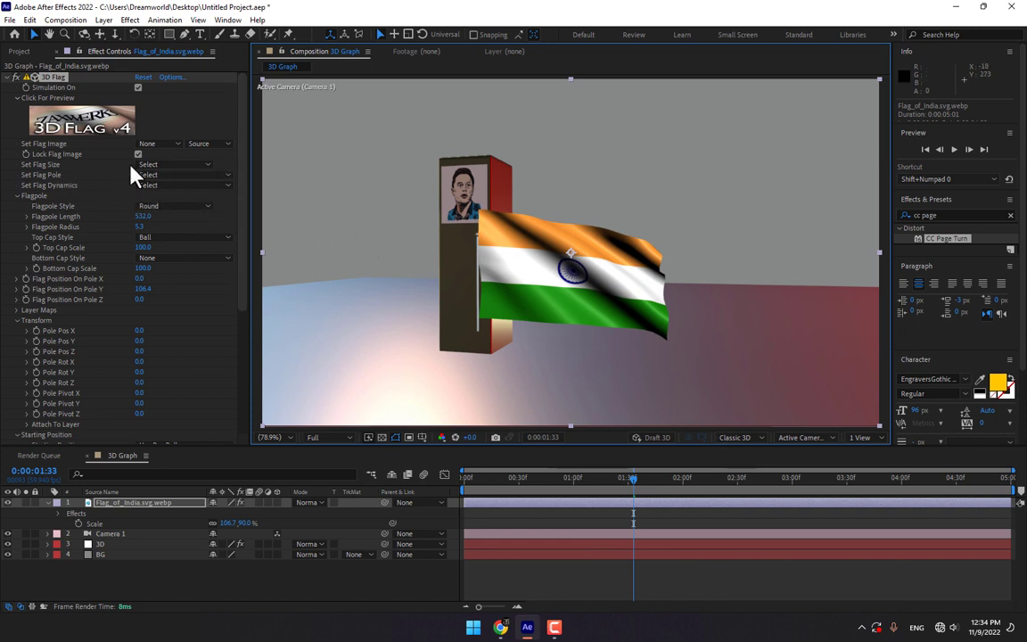
left_click(173, 176)
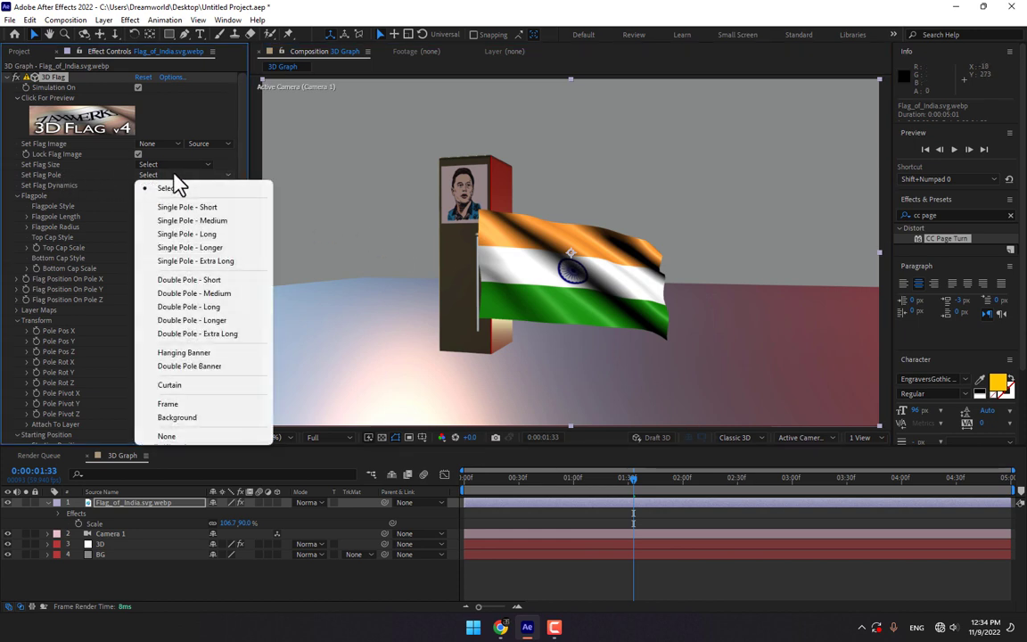
left_click(221, 226)
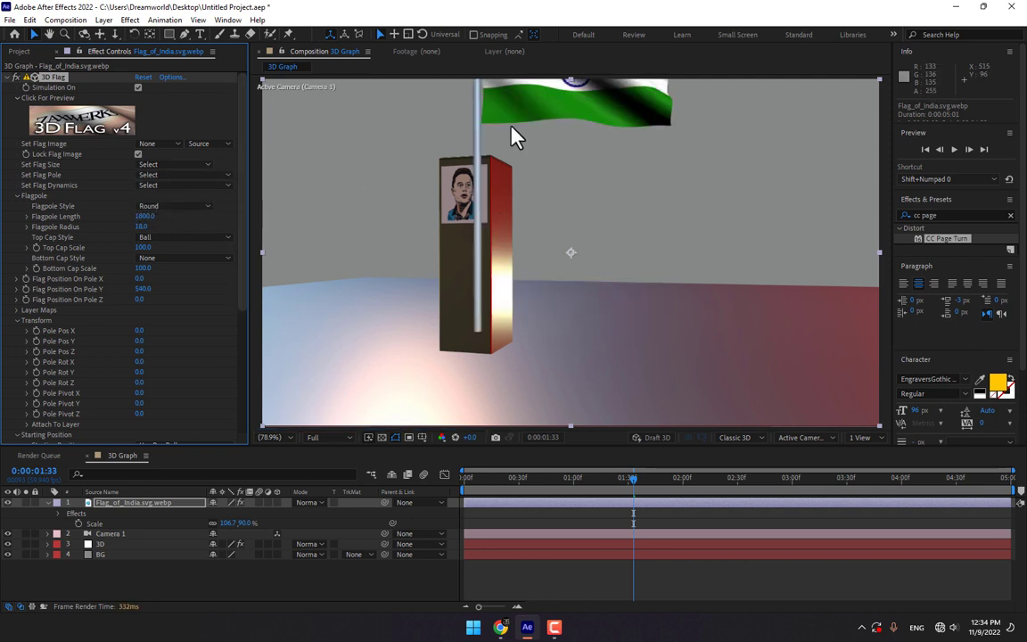
Turn off Lock Flag Image and set the flag size to 200 with the Single Pole - Short preset.
left_click(169, 165)
left_click(229, 165)
left_click(169, 166)
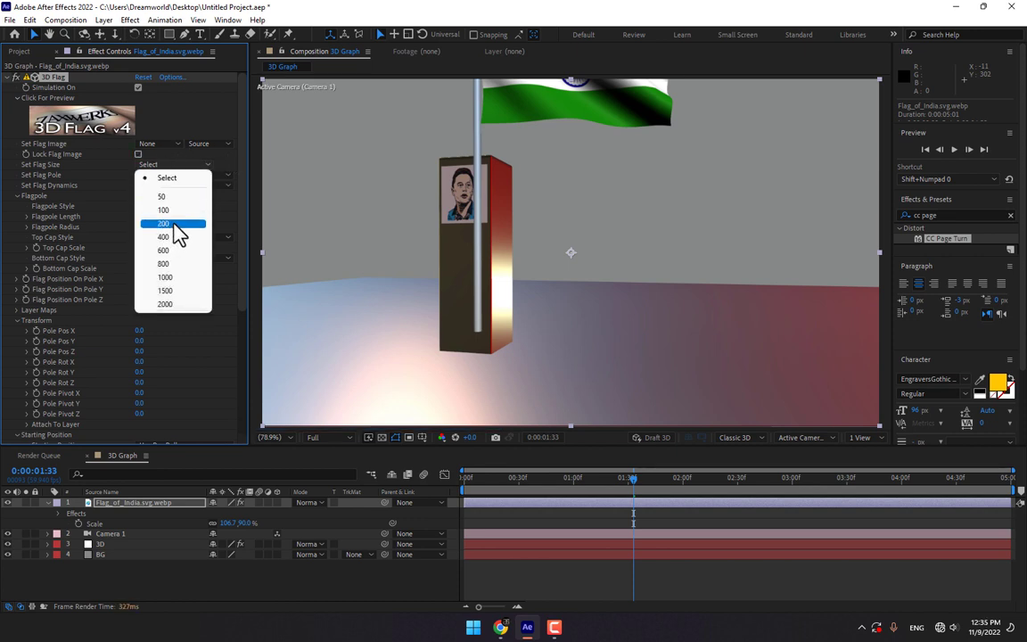
left_click(174, 225)
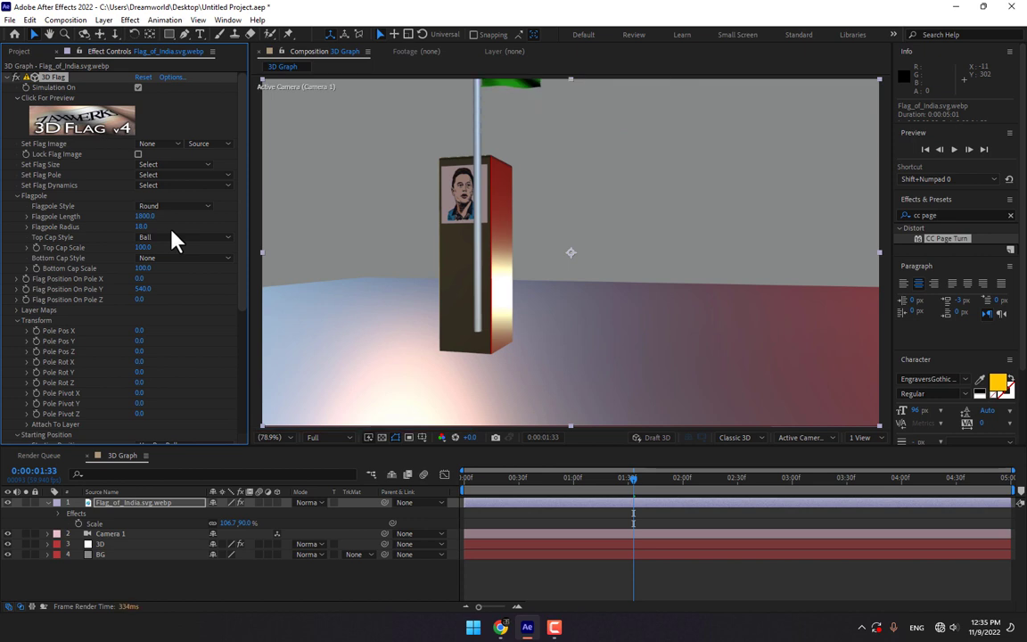
left_click(168, 175)
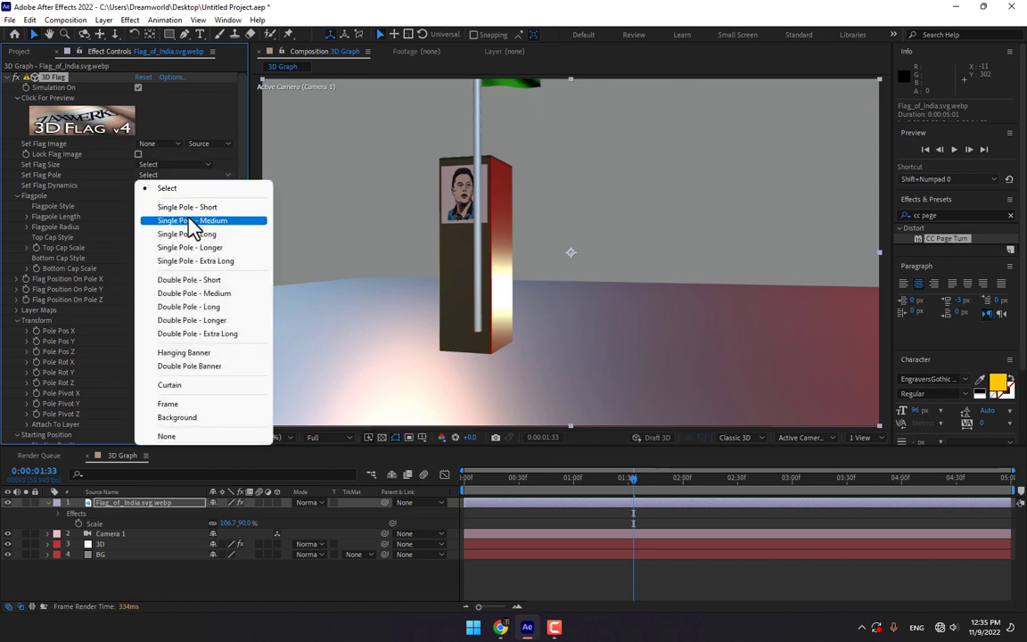
left_click(198, 208)
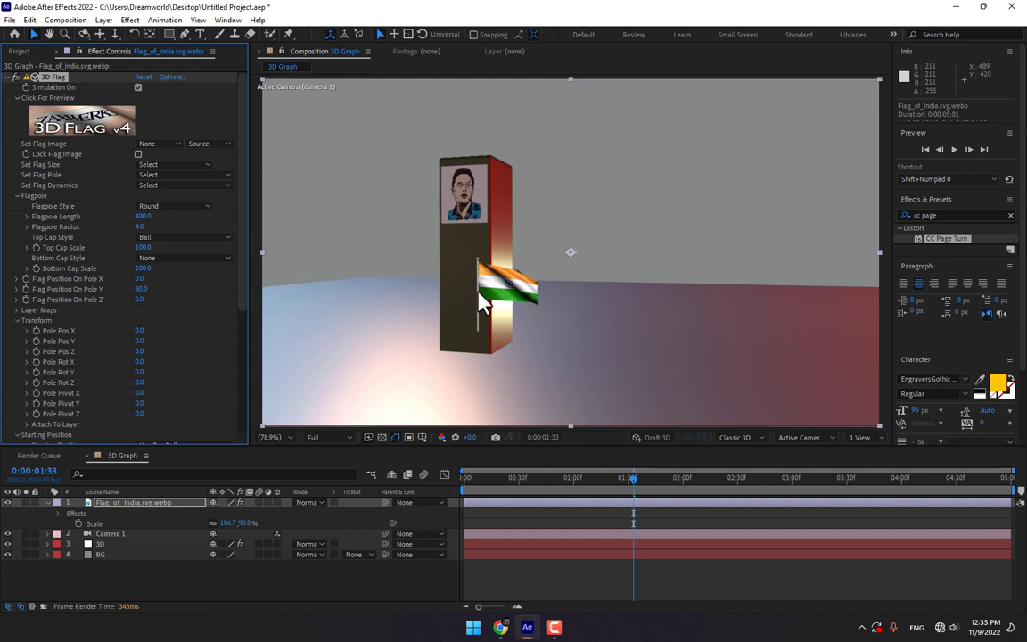
Reorder the flag layer beneath the 3D layer and move the flag onto the top of the bar.
left_click_drag(105, 508, 123, 555)
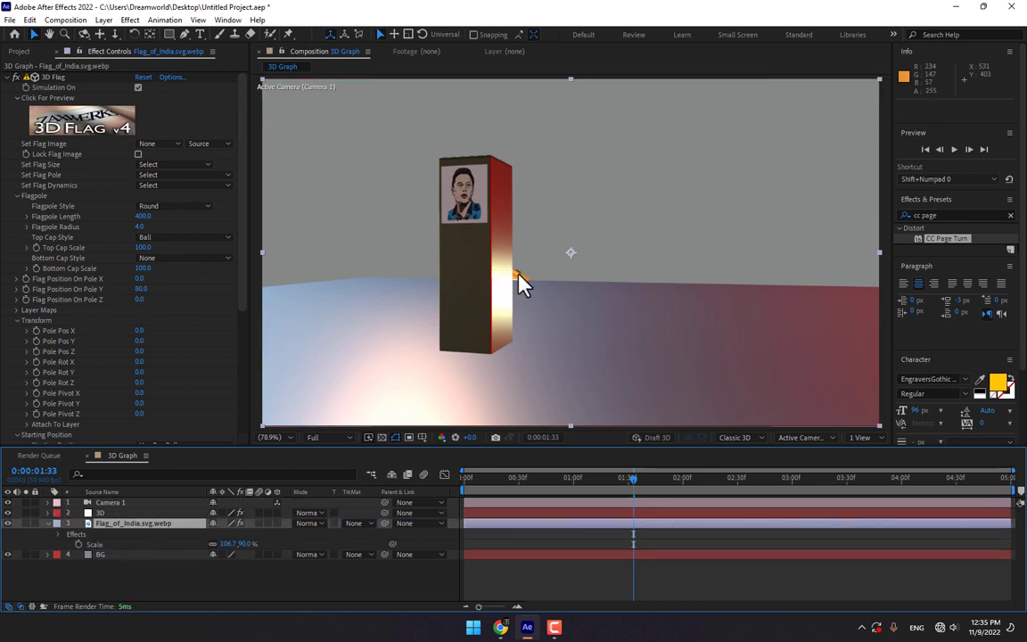
left_click_drag(519, 274, 488, 115)
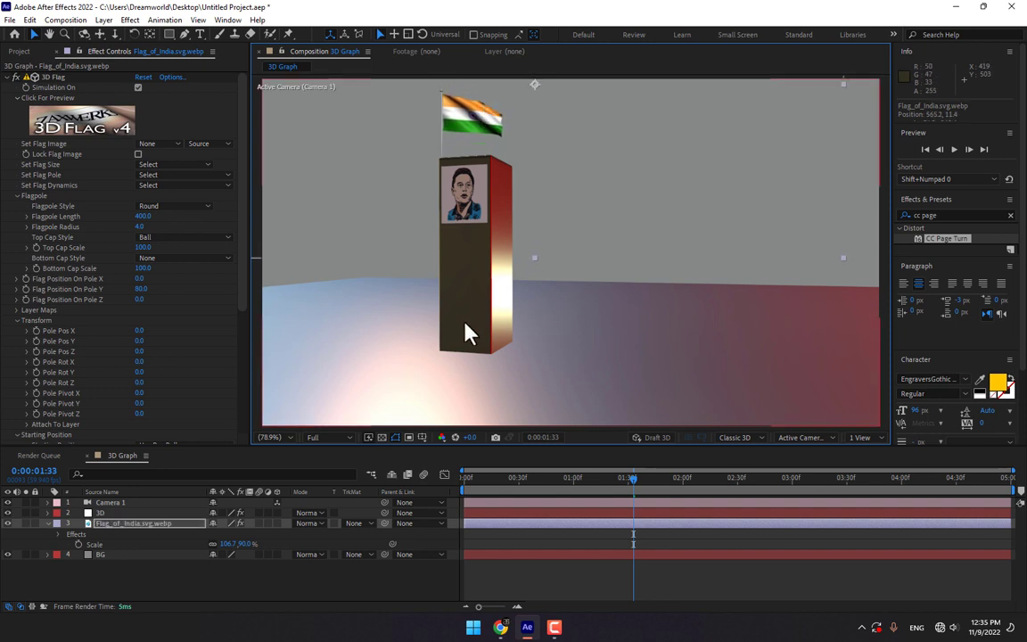
Attach the flag to the 3D layer in the 3D Flag effect and check the composition with the 3D layer hidden and shown.
scroll(238, 313, "down", 5)
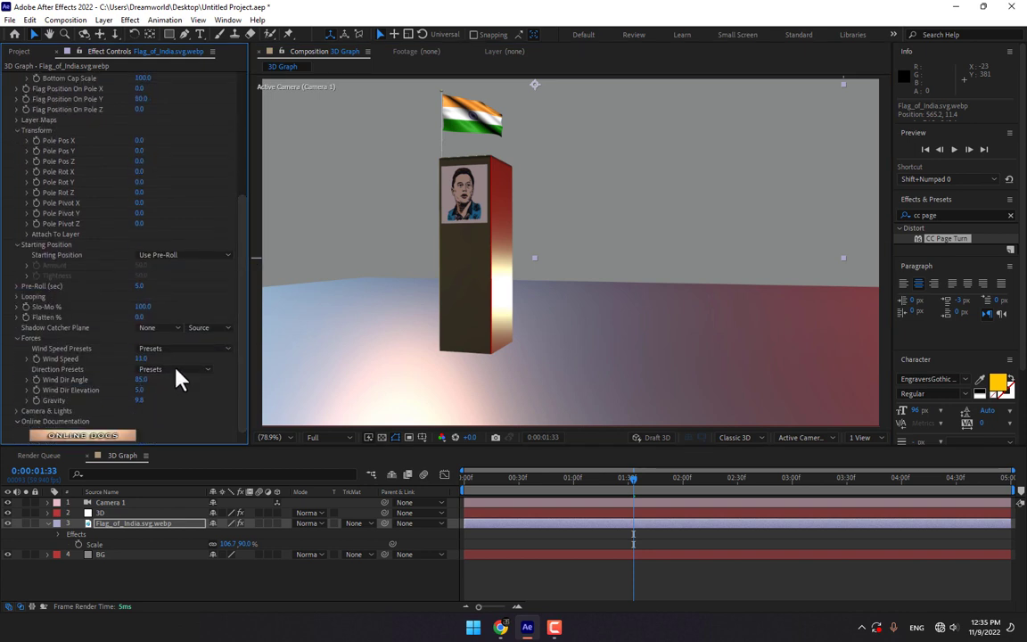
left_click(26, 234)
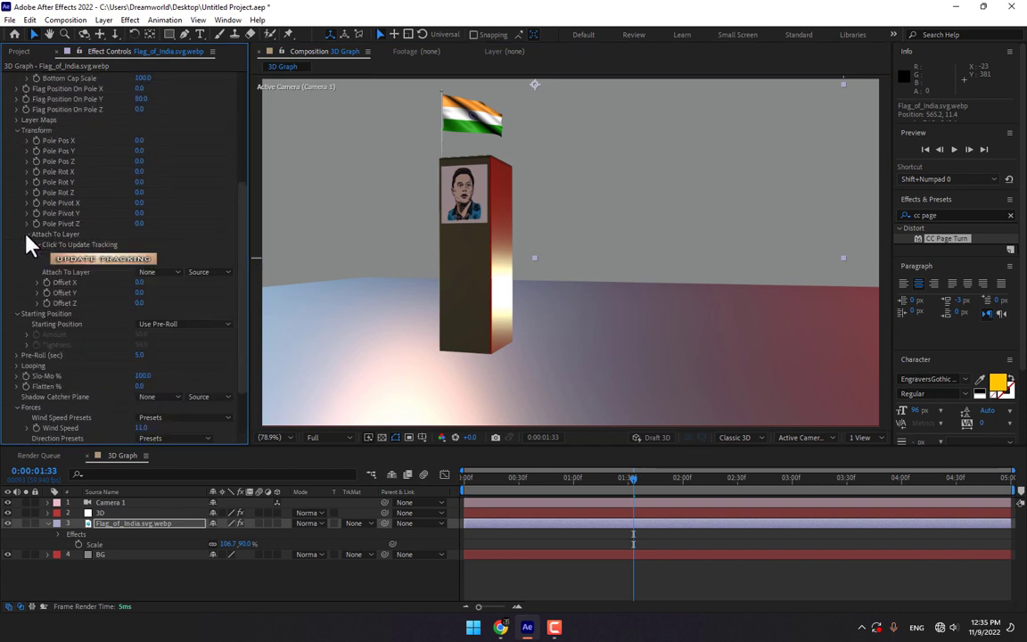
left_click(163, 273)
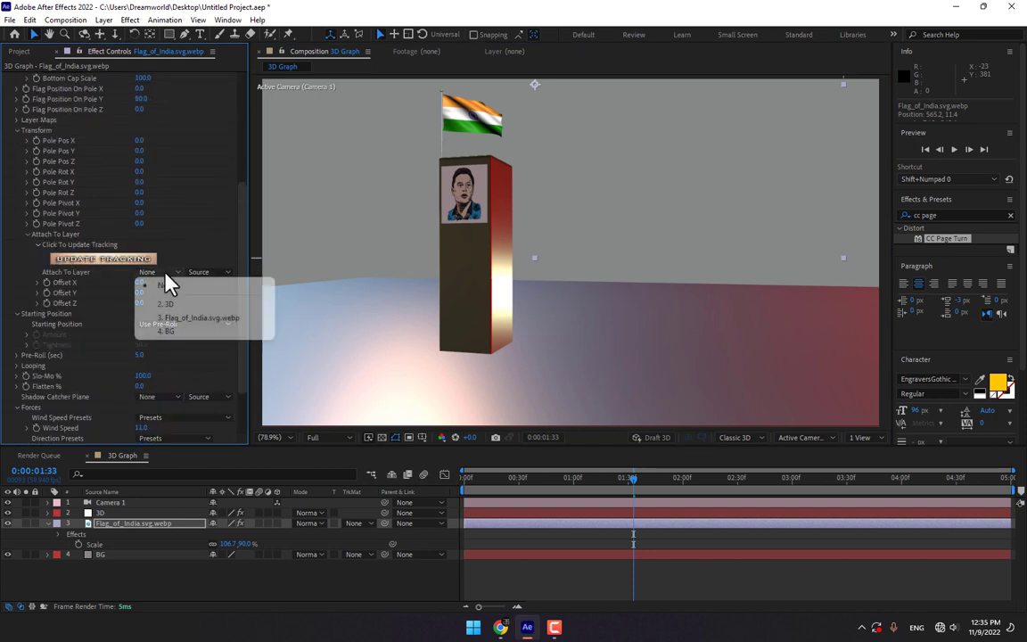
left_click(194, 306)
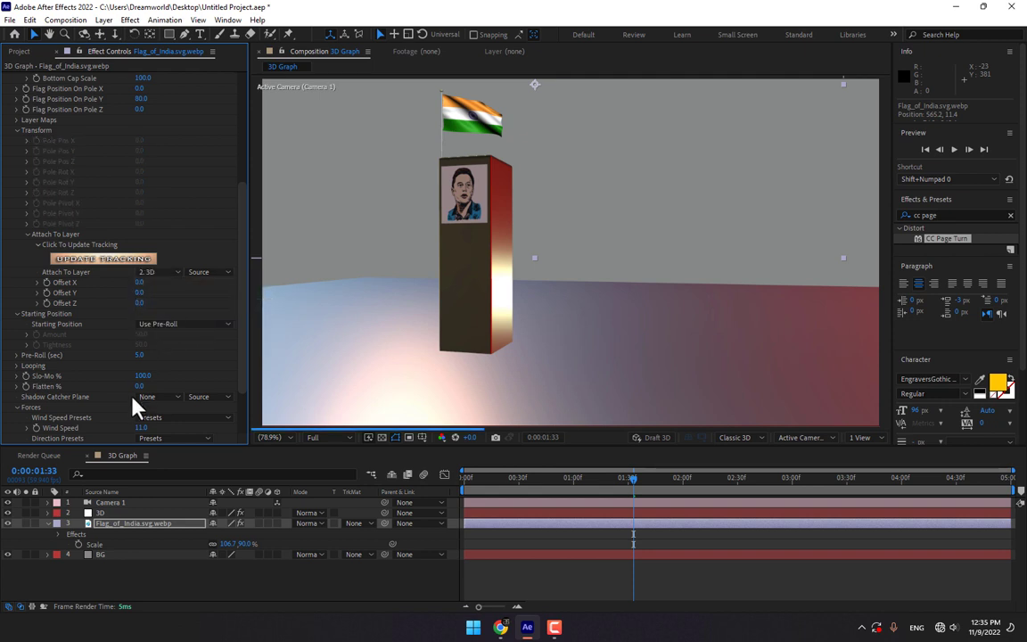
left_click(7, 513)
left_click(7, 514)
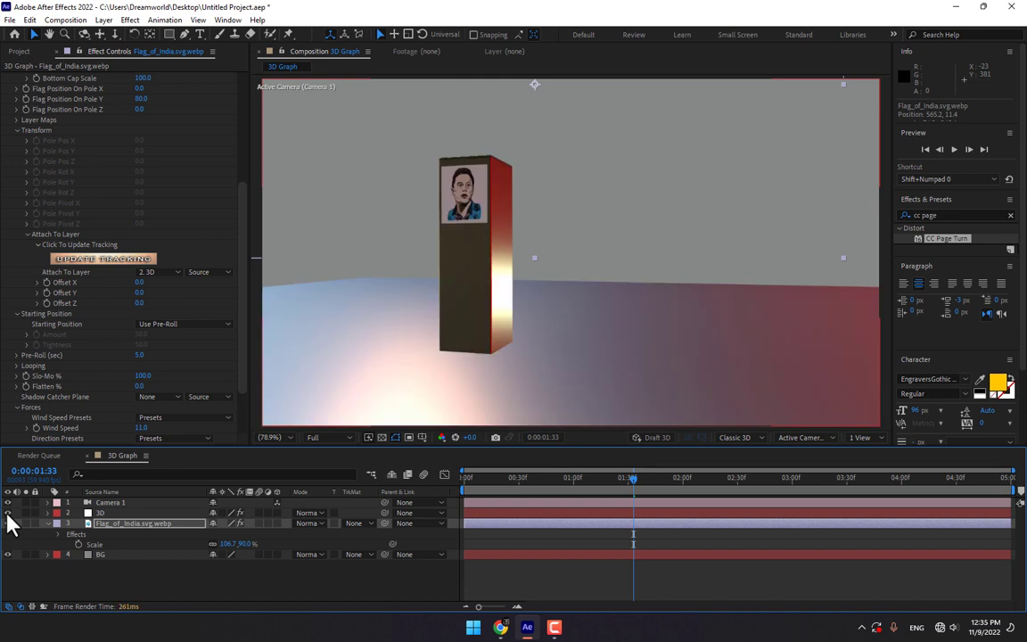
Set the flag's attachment offsets to X 210, Y 540 and Z 467, then check the flag at 0:00:02:30.
scroll(201, 370, "down", 1)
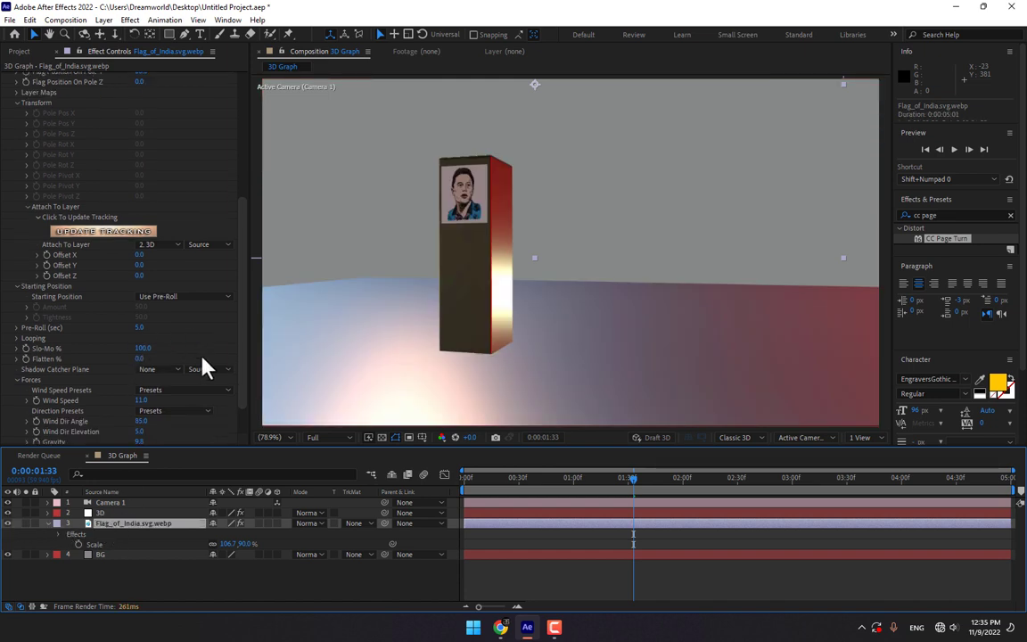
left_click_drag(140, 255, 212, 271)
key("ctrl+z")
left_click_drag(140, 266, 202, 264)
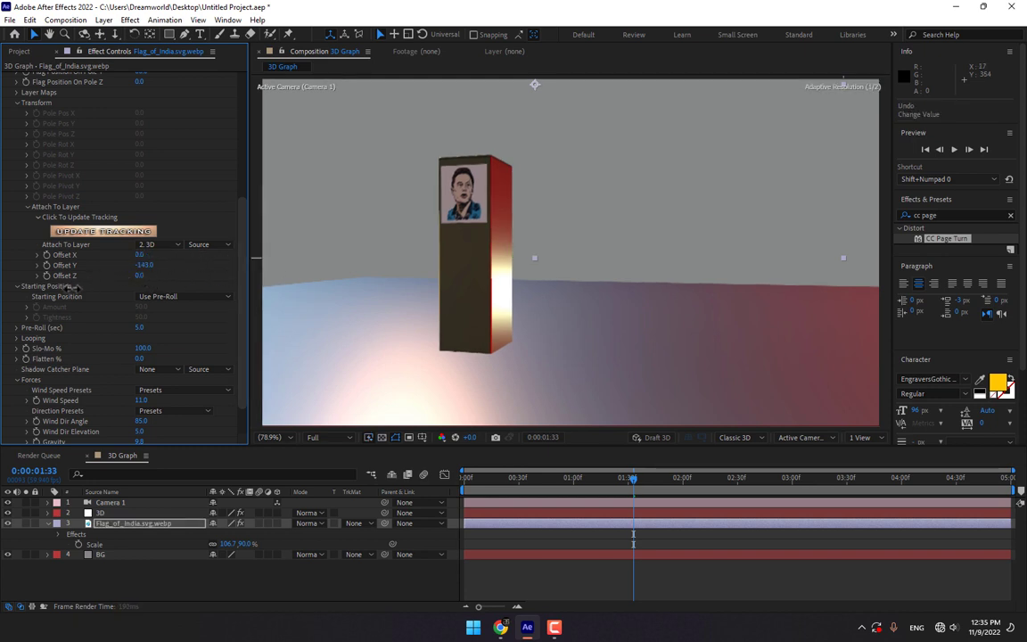
left_click_drag(73, 289, 214, 270)
key("ctrl+z")
left_click_drag(315, 271, 453, 267)
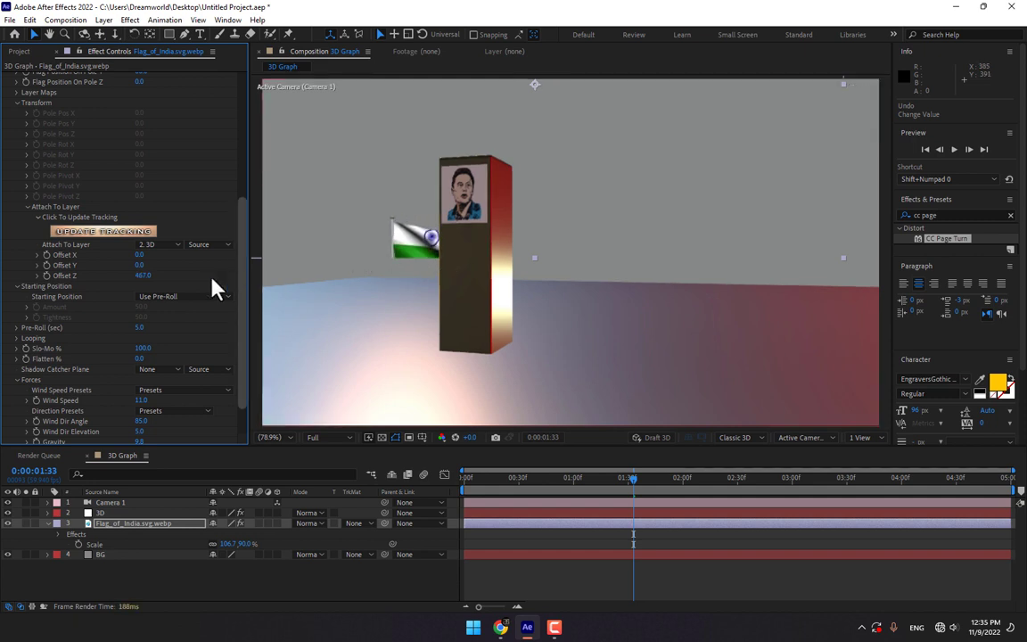
left_click_drag(171, 263, 189, 263)
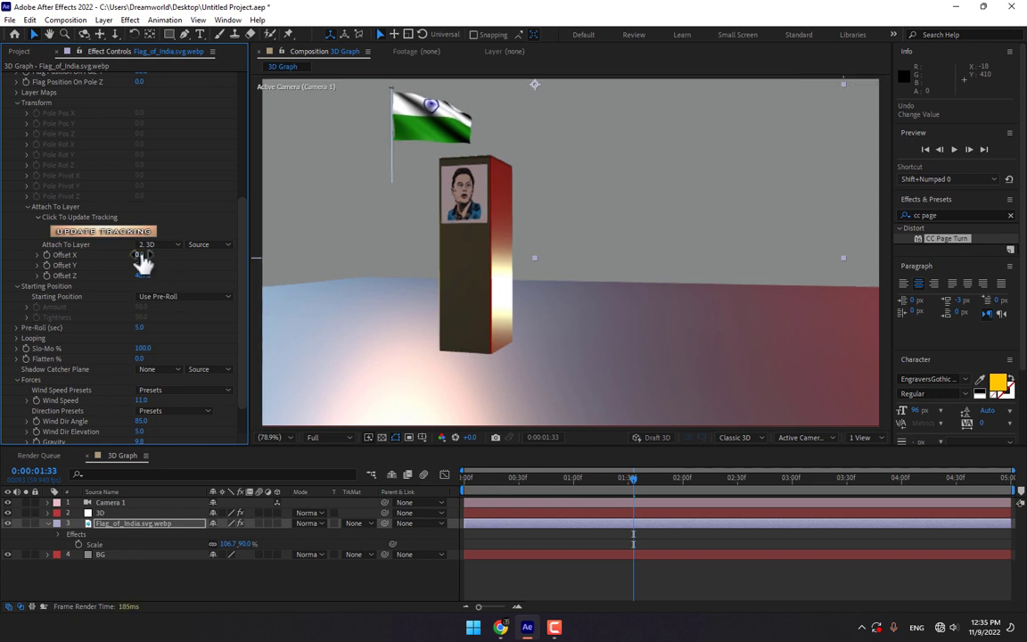
left_click_drag(149, 254, 155, 254)
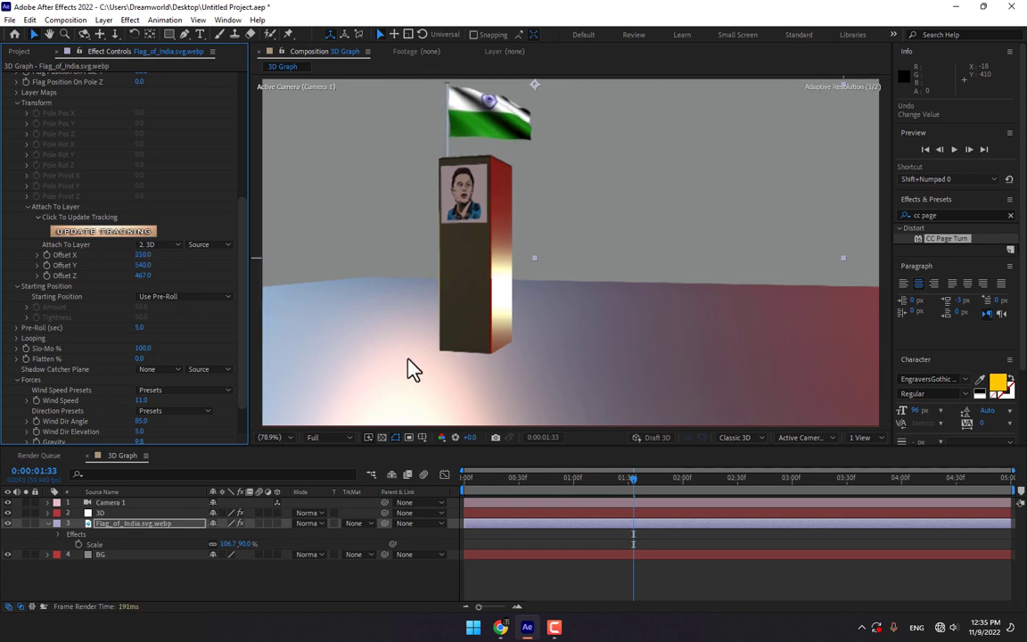
left_click_drag(627, 480, 738, 488)
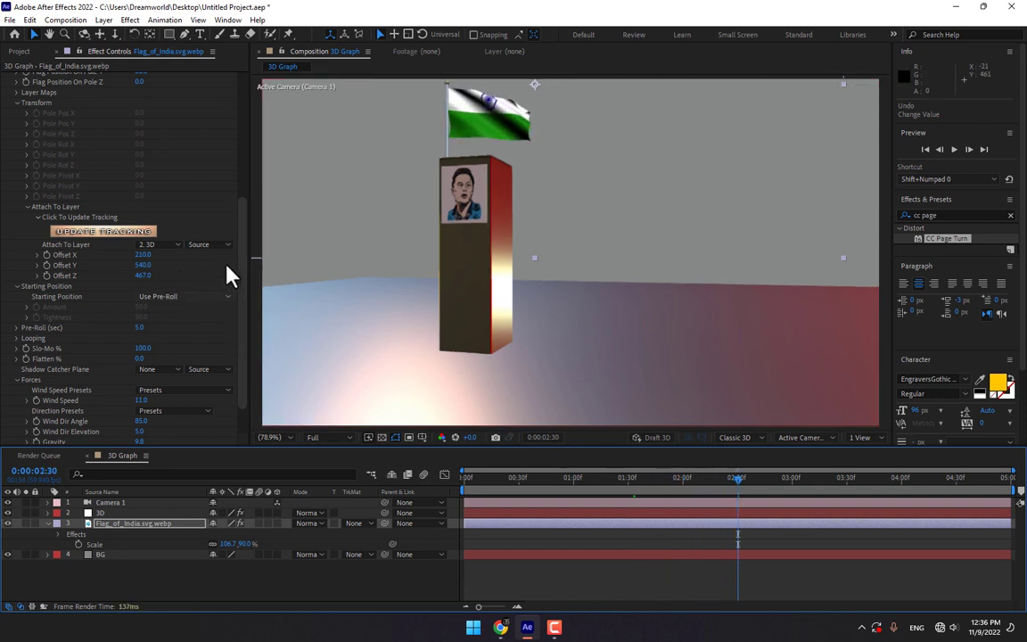
Toggle Lock Flag Image on and off in the 3D Flag effect and try a flag size of 100.
left_click_drag(247, 277, 251, 147)
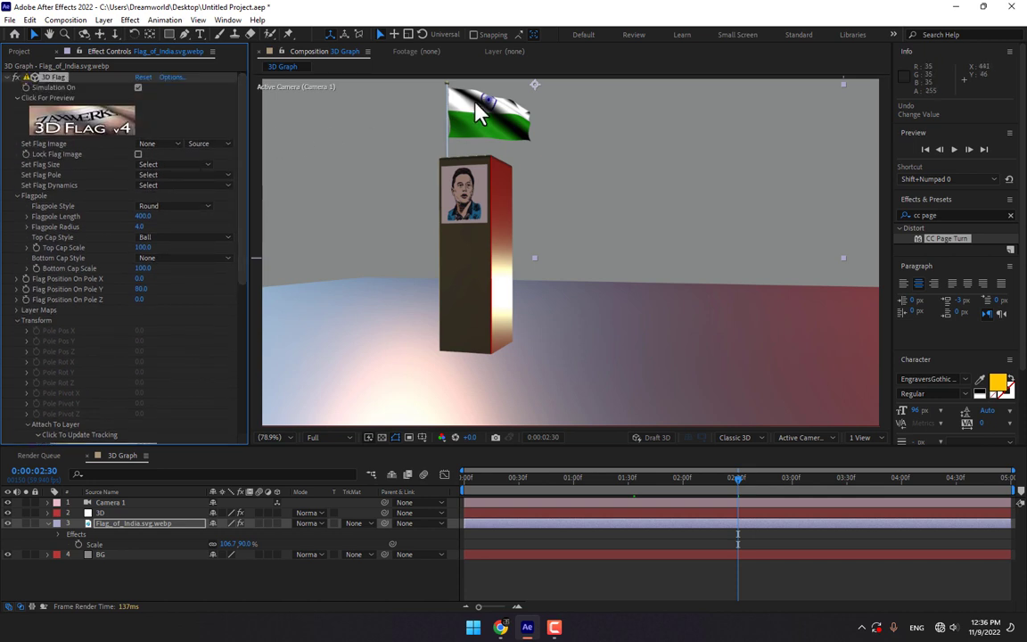
left_click(169, 164)
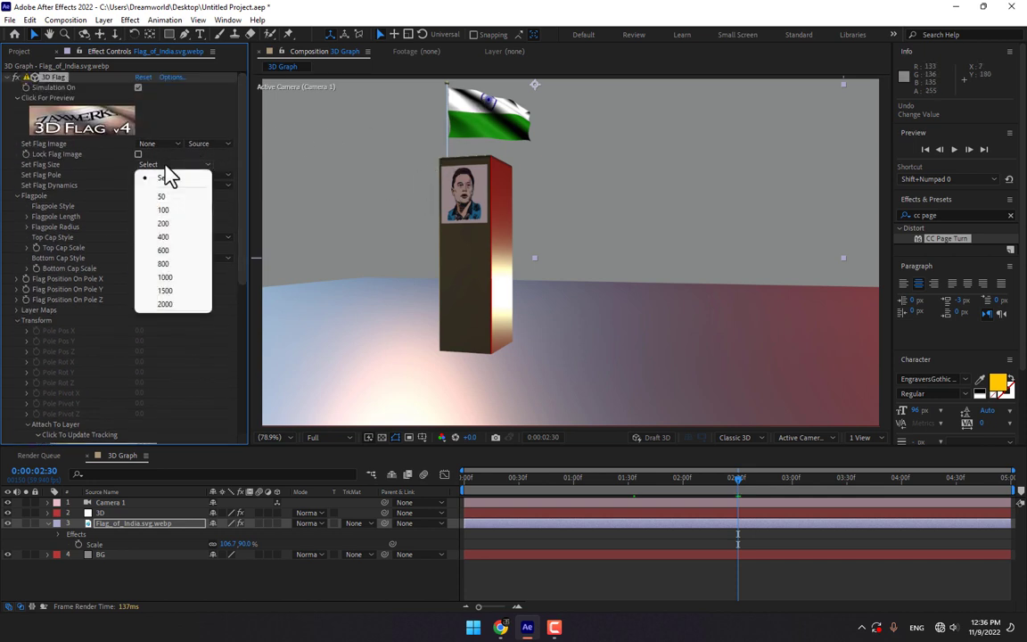
left_click(139, 155)
left_click(139, 155)
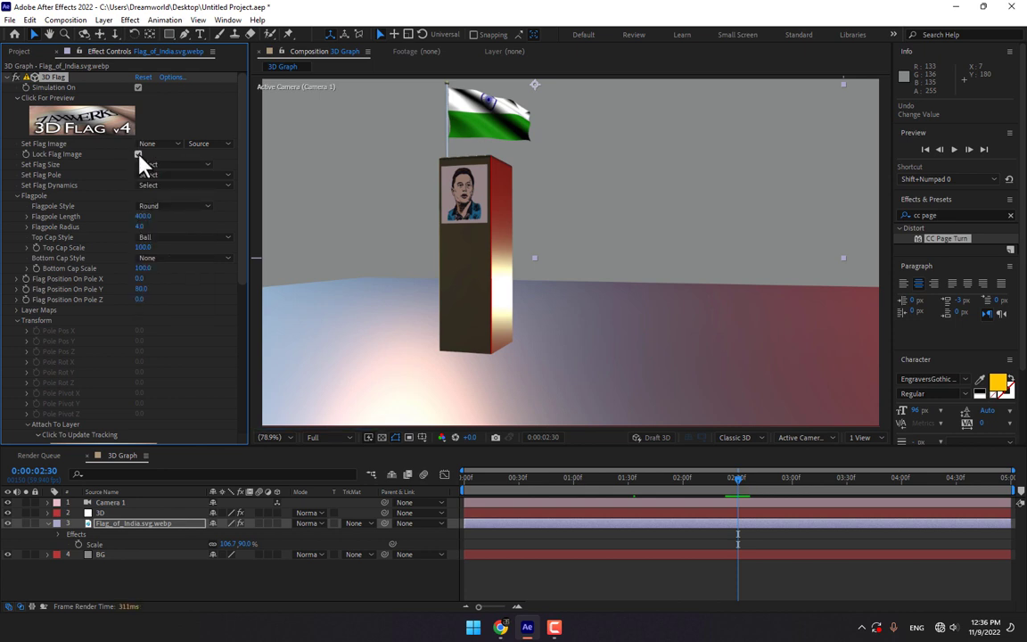
left_click(163, 175)
left_click(158, 181)
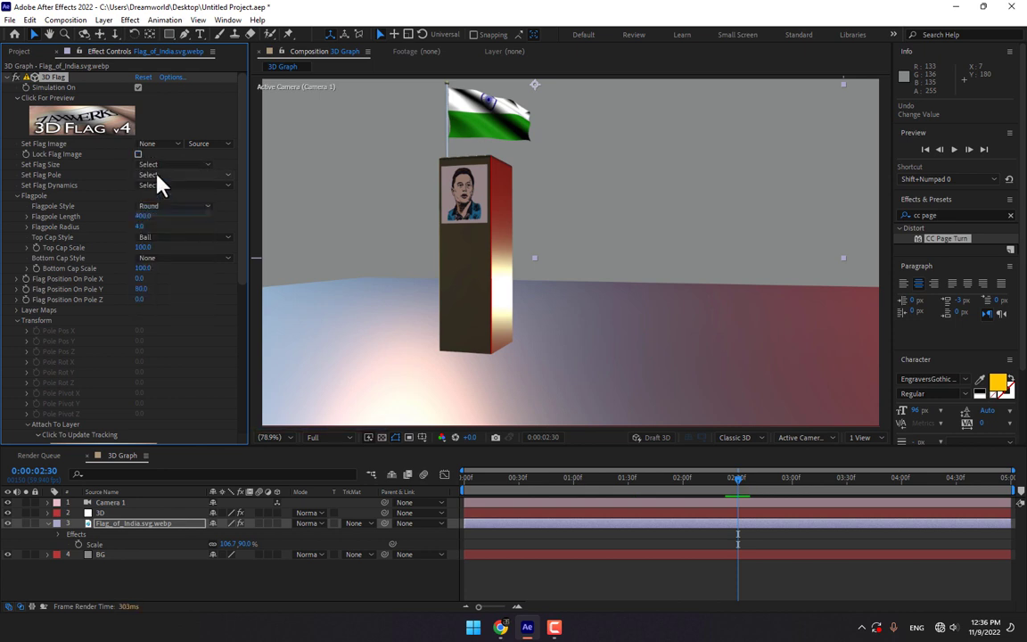
left_click(157, 165)
left_click(164, 214)
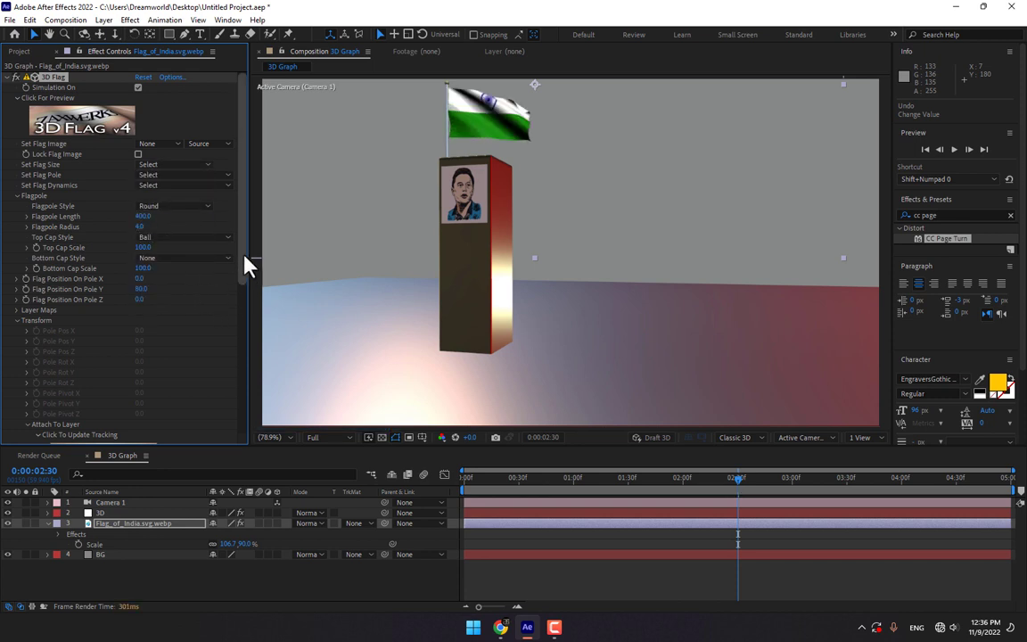
Detach the flag from the 3D layer by setting Attach To Layer to None.
left_click_drag(244, 263, 240, 424)
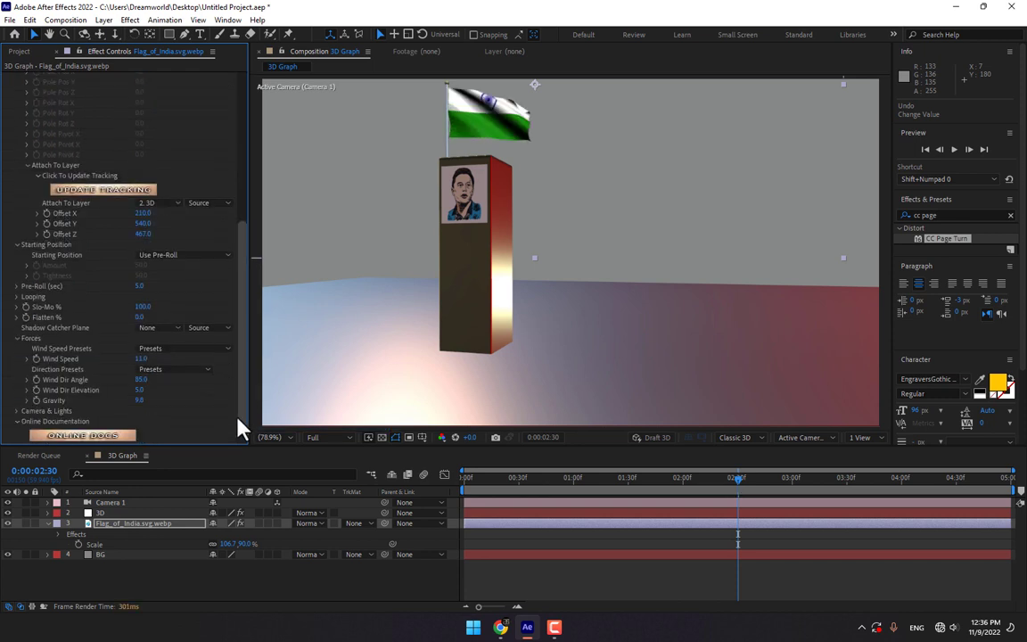
left_click(161, 204)
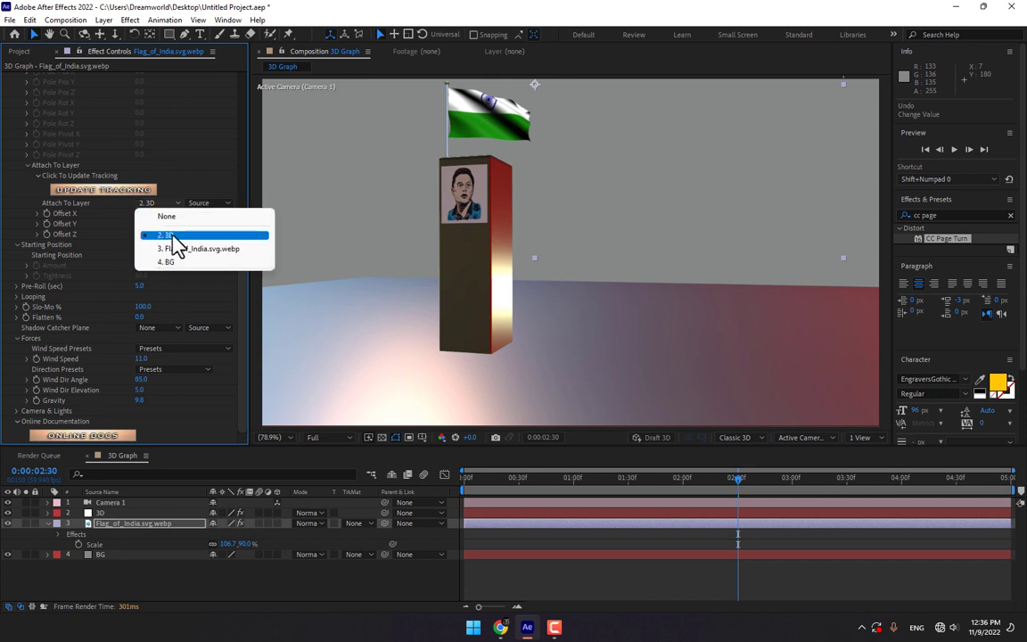
left_click(171, 235)
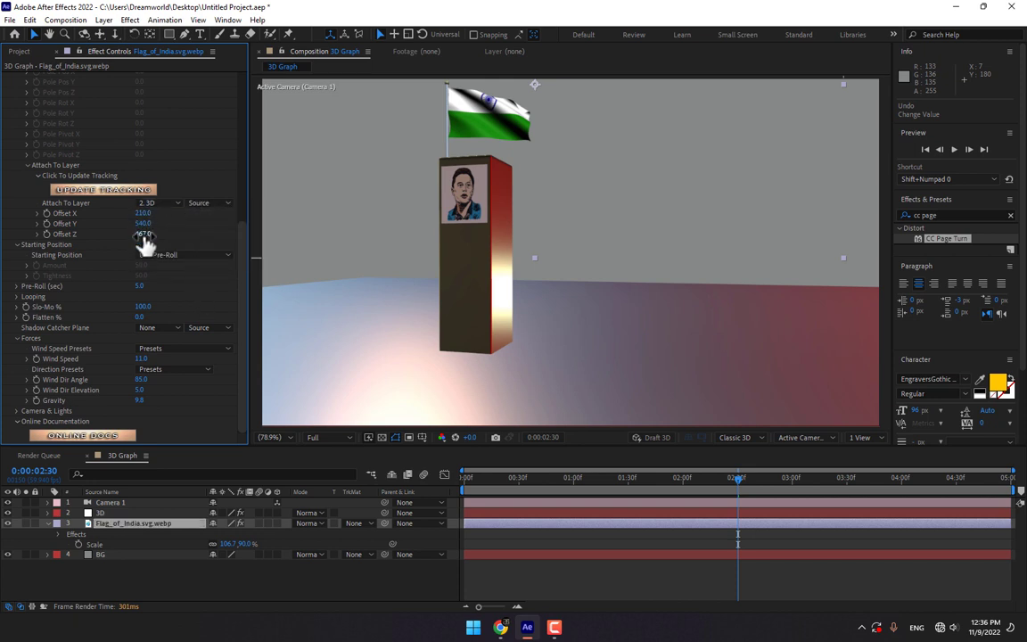
left_click(161, 203)
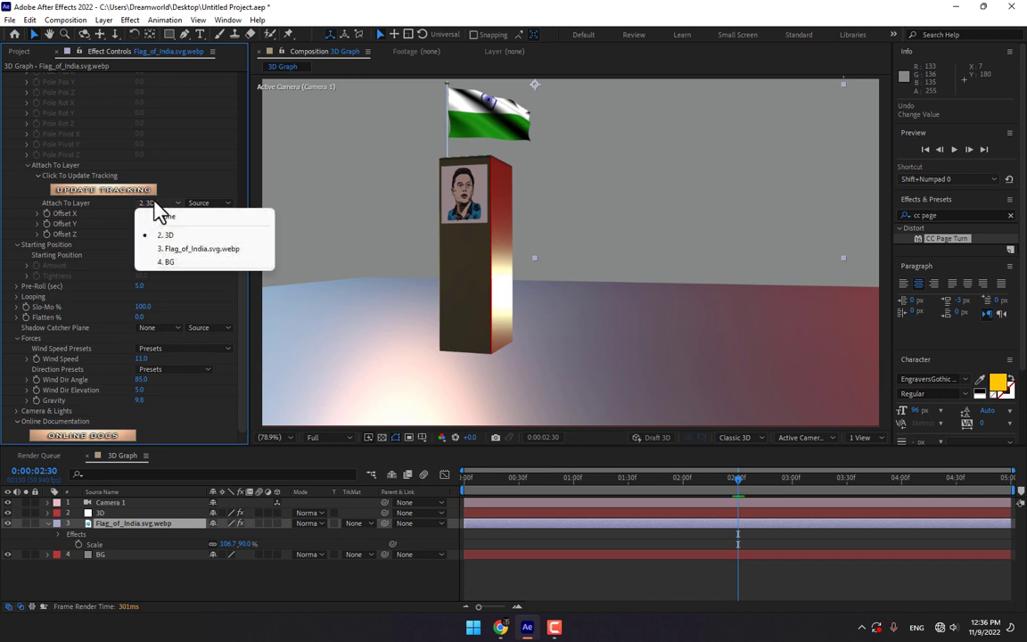
left_click(164, 217)
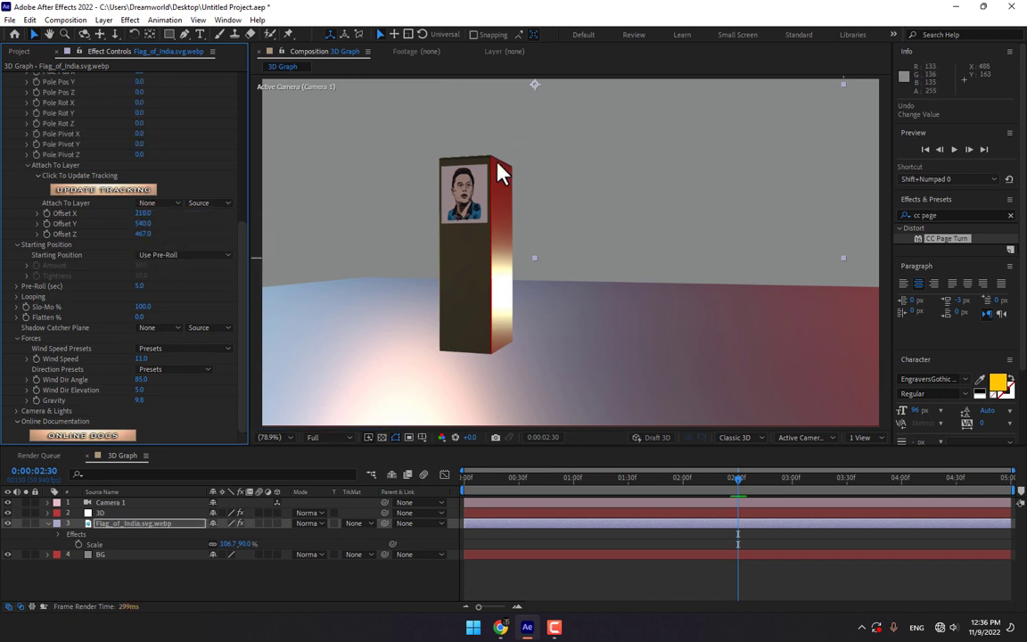
Move the detached flag layer up so the flag rises behind the top of the bar.
scroll(500, 174, "down", 2)
scroll(515, 206, "down", 2)
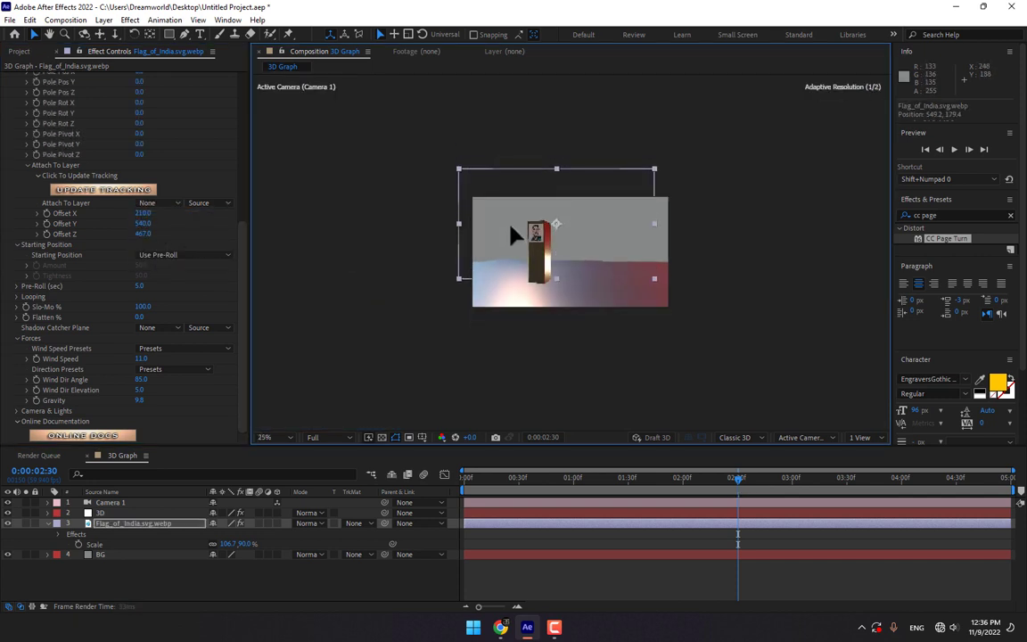
left_click_drag(514, 235, 496, 153)
scroll(522, 216, "up", 4)
scroll(497, 159, "down", 2)
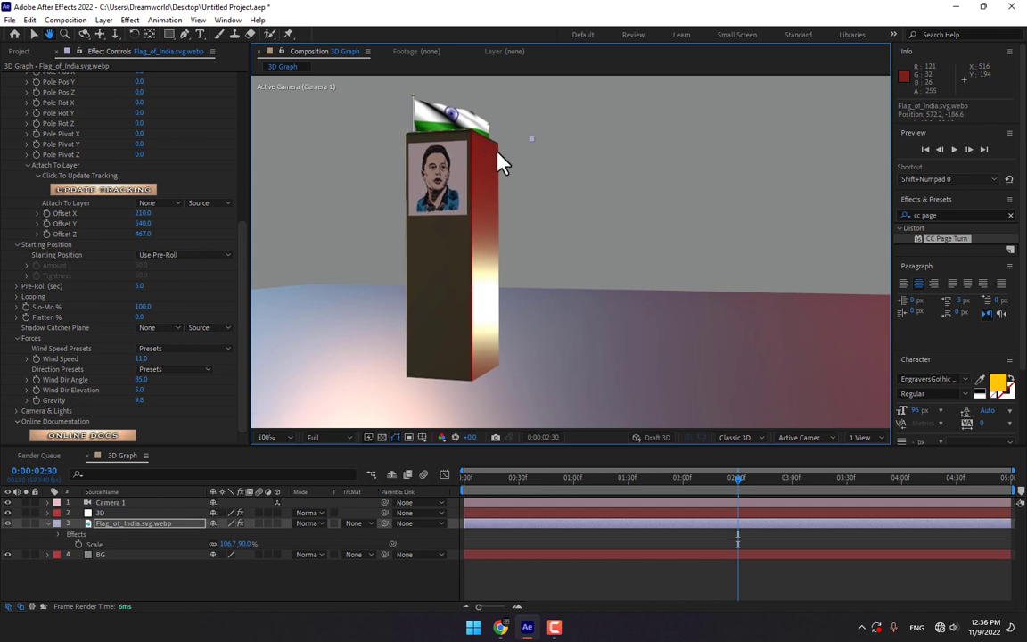
Delete the flag layer from the 3D Graph composition.
left_click(129, 533)
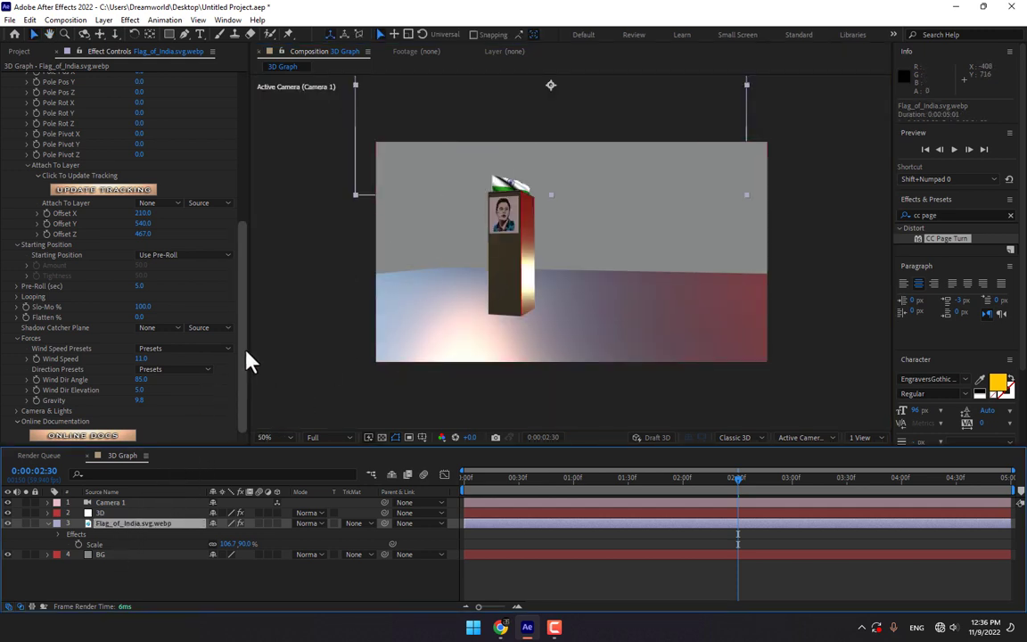
left_click_drag(244, 360, 178, 107)
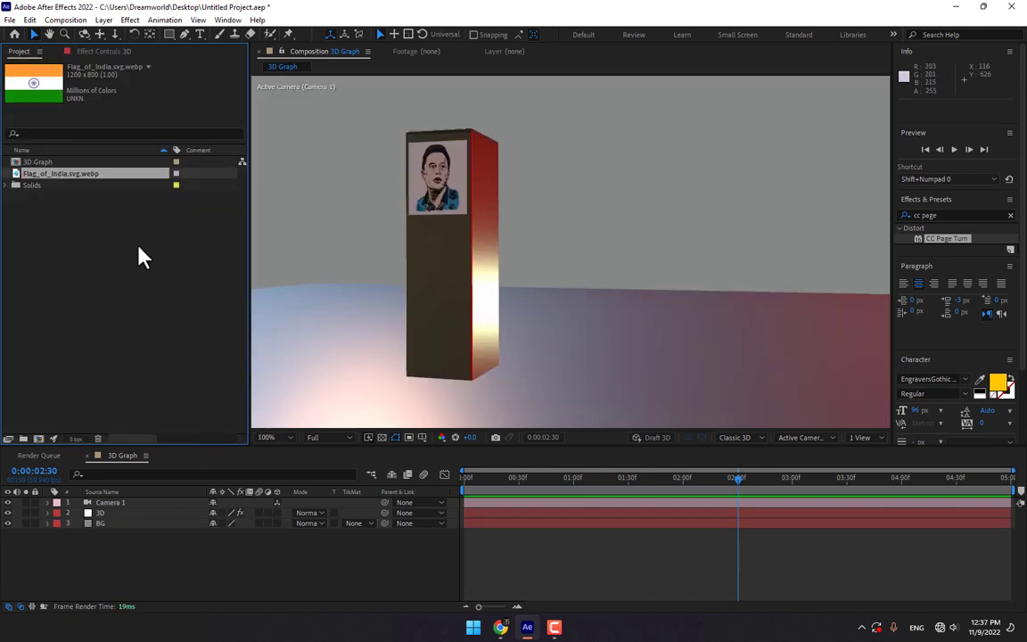
Add Flag_of_India.svg.webp to the composition as the topmost layer and scale it to 38%.
left_click(53, 243)
left_click_drag(46, 181, 137, 509)
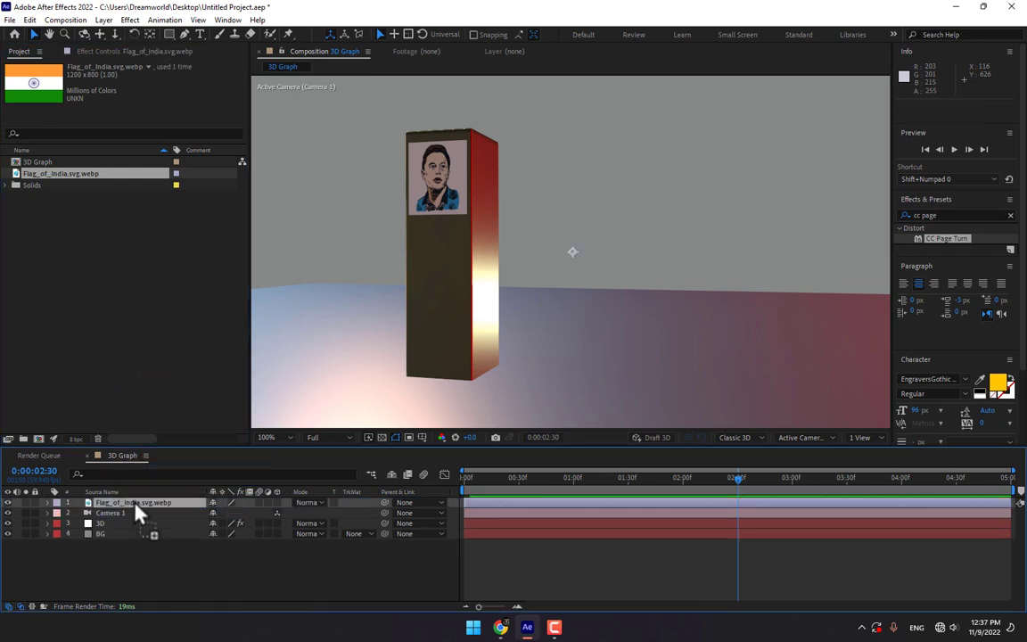
key("s")
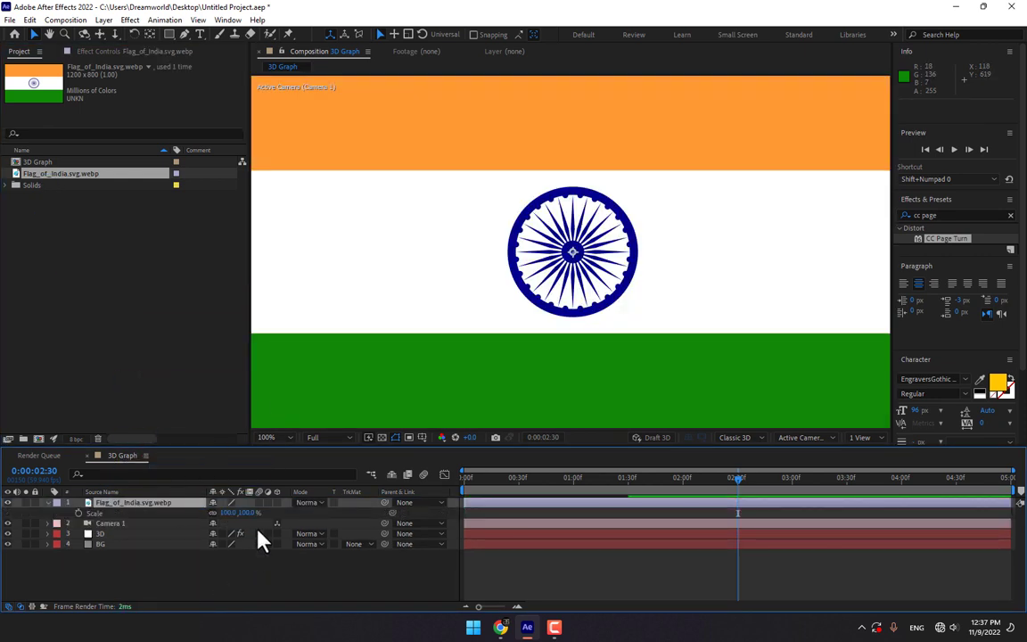
left_click_drag(233, 514, 200, 514)
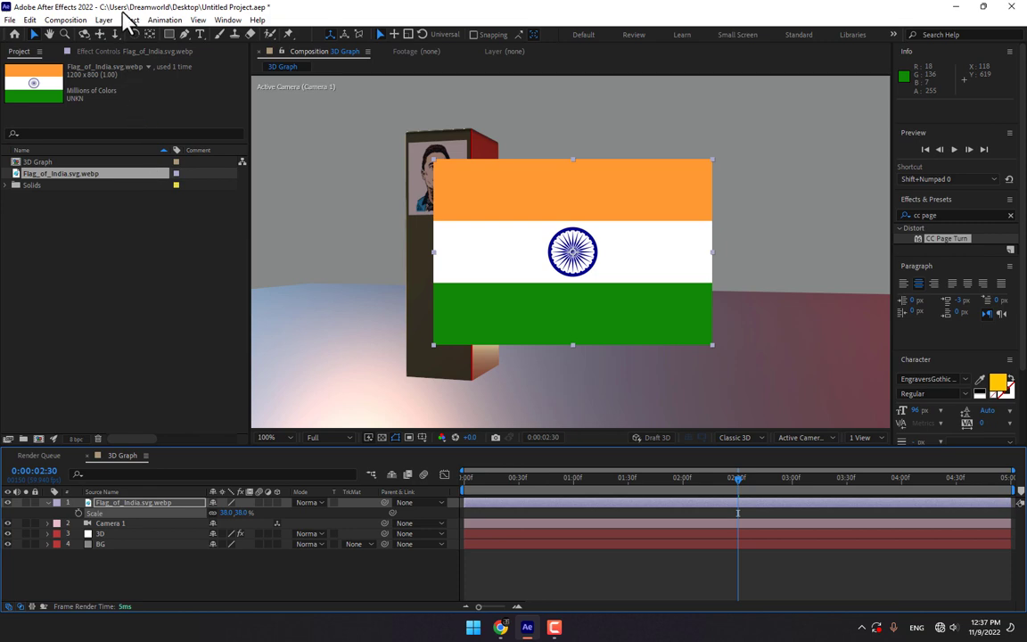
Apply the Zaxwerks 3D Flag effect to the flag layer and move the flag onto the top of the bar.
left_click(129, 20)
mouse_move(179, 593)
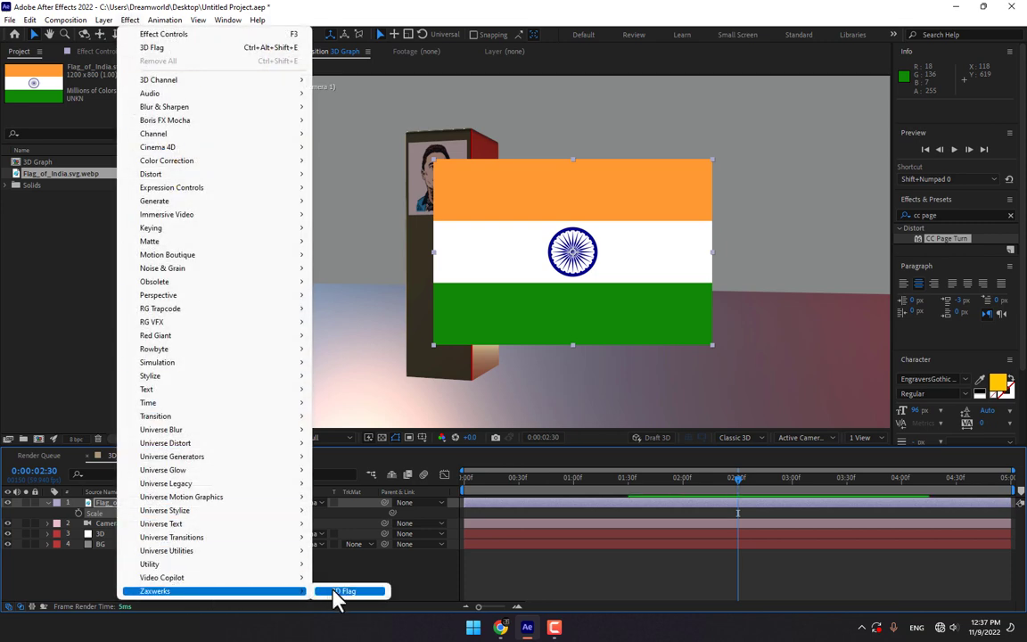
left_click(335, 592)
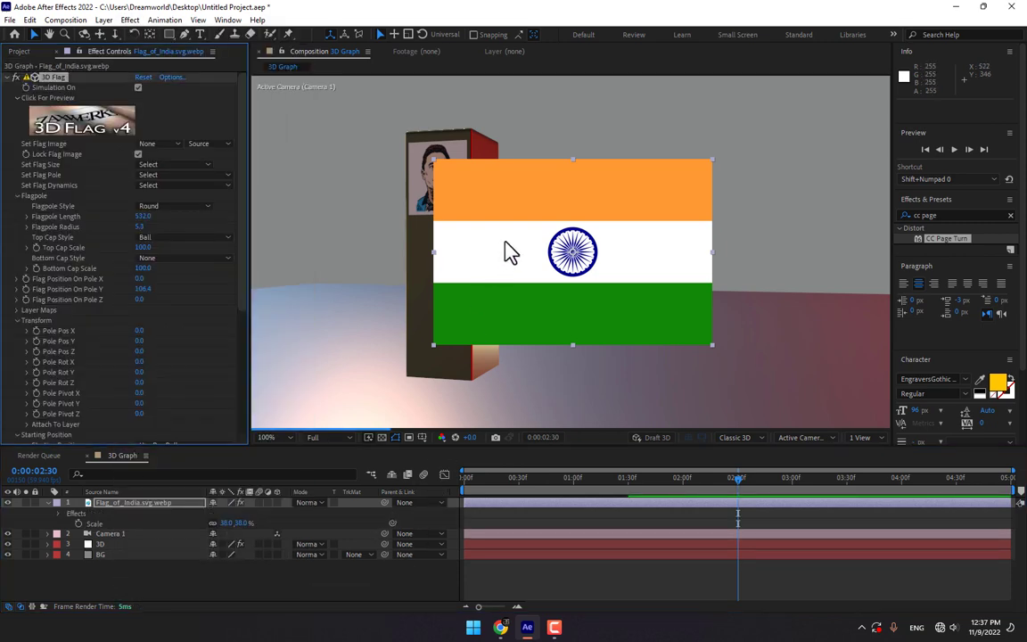
left_click_drag(552, 276, 433, 110)
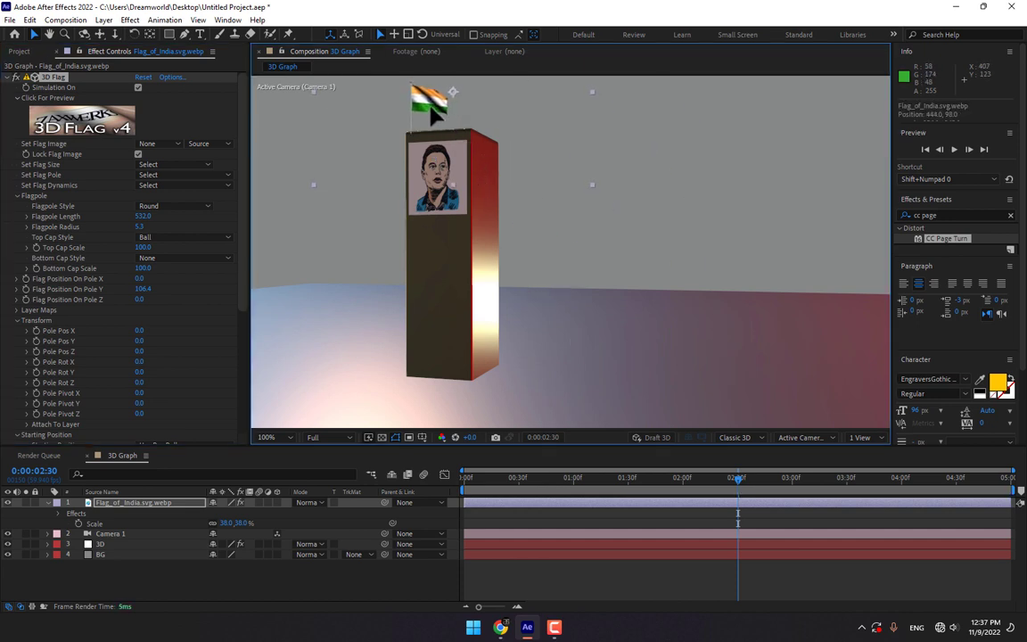
Reorder the flag layer beneath the 3D layer and set its scale to 72%.
left_click_drag(118, 502, 115, 554)
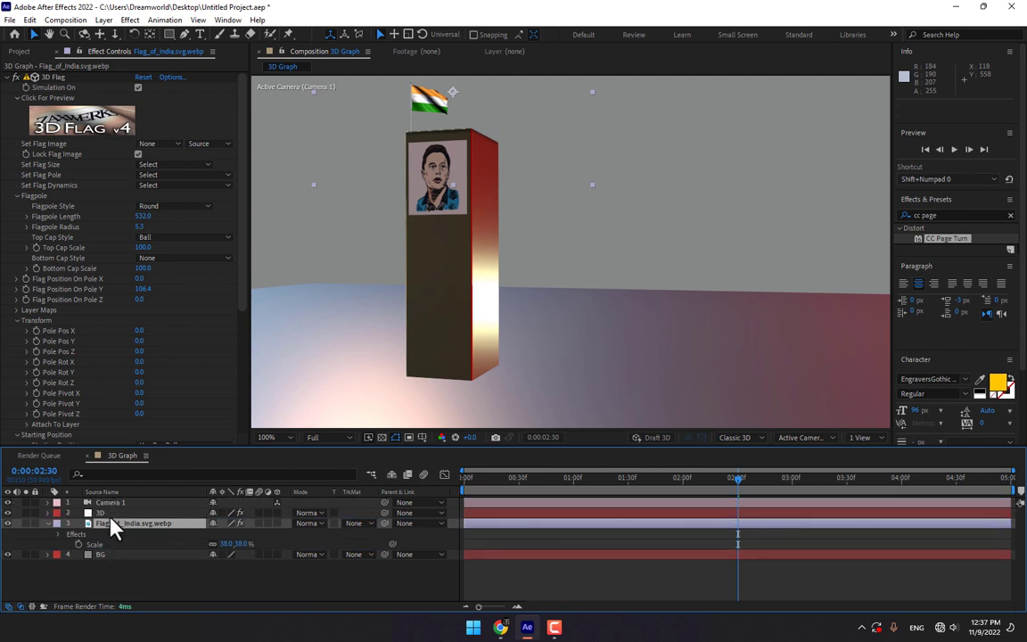
key("s")
key("s")
left_click_drag(250, 536, 274, 331)
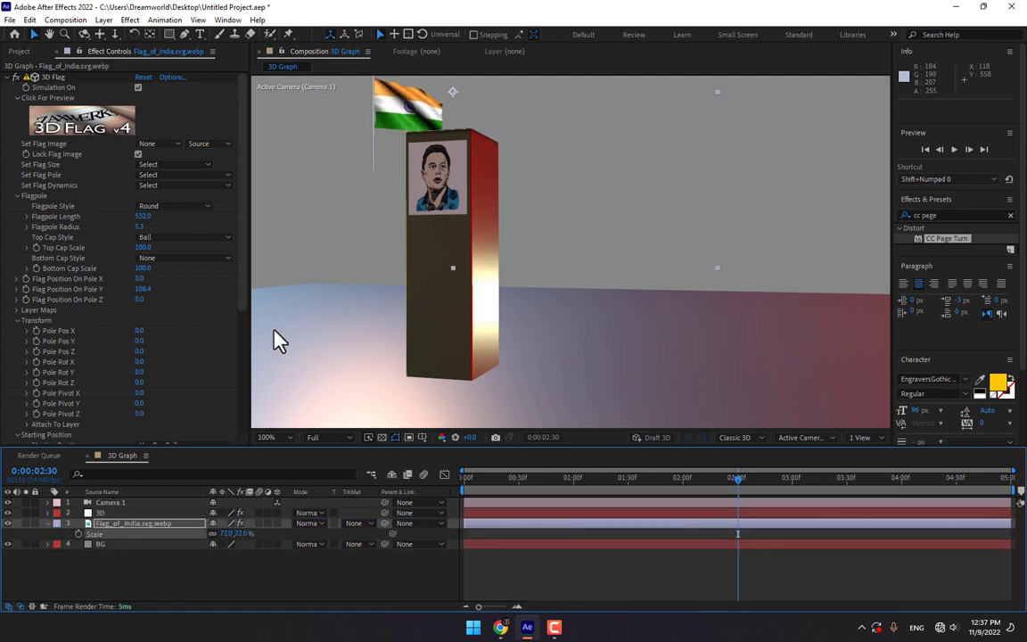
Move the flag layer to about 503.6, 37.2 so its pole stands on top of the bar.
left_click(282, 438)
left_click(283, 234)
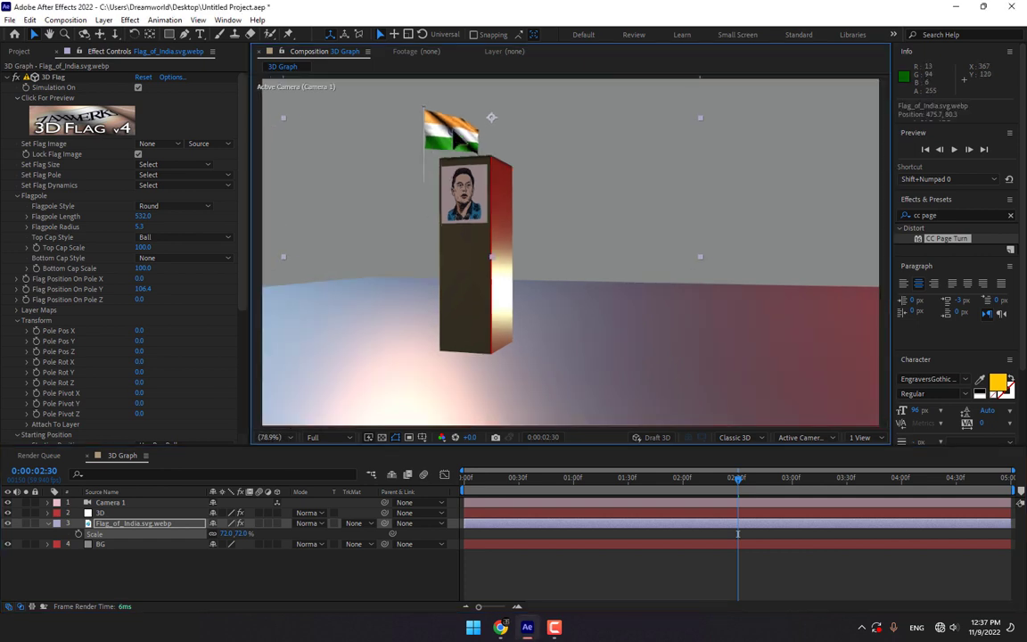
mouse_move(453, 129)
left_mouse_down()
mouse_move(464, 122)
mouse_move(455, 127)
left_mouse_up()
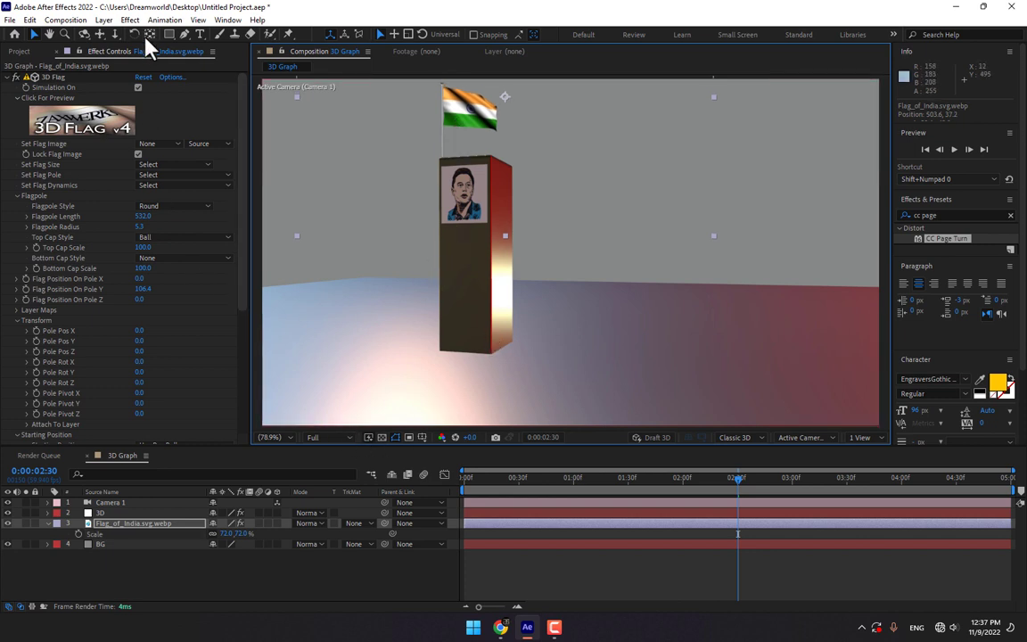
Try orbiting and panning the camera around the bar, and undo both camera moves.
left_click(84, 33)
left_click_drag(513, 200, 514, 228)
key("ctrl+z")
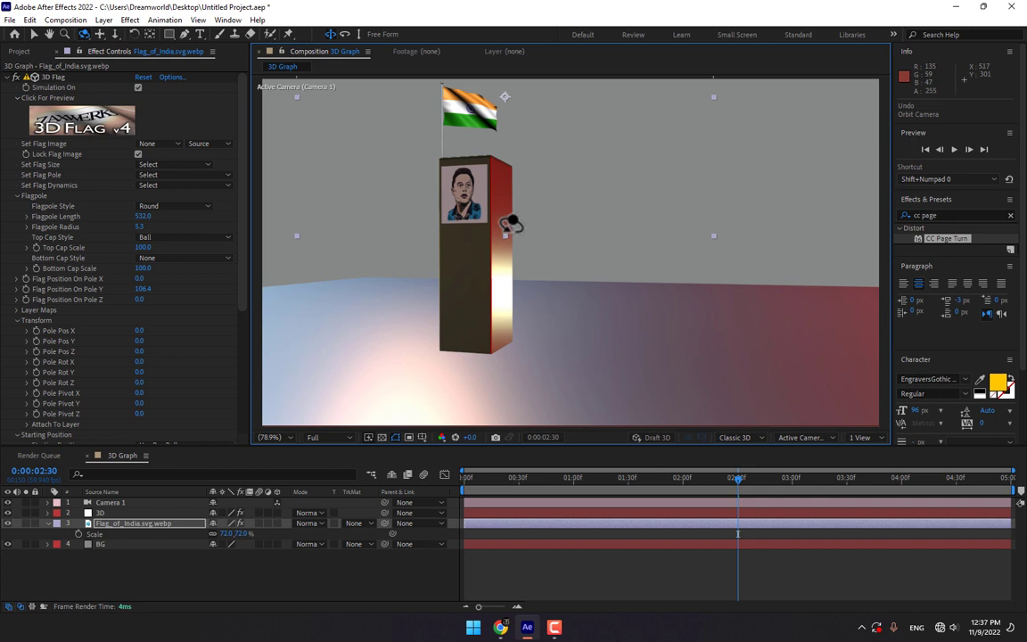
left_click(100, 36)
left_click_drag(543, 222, 544, 229)
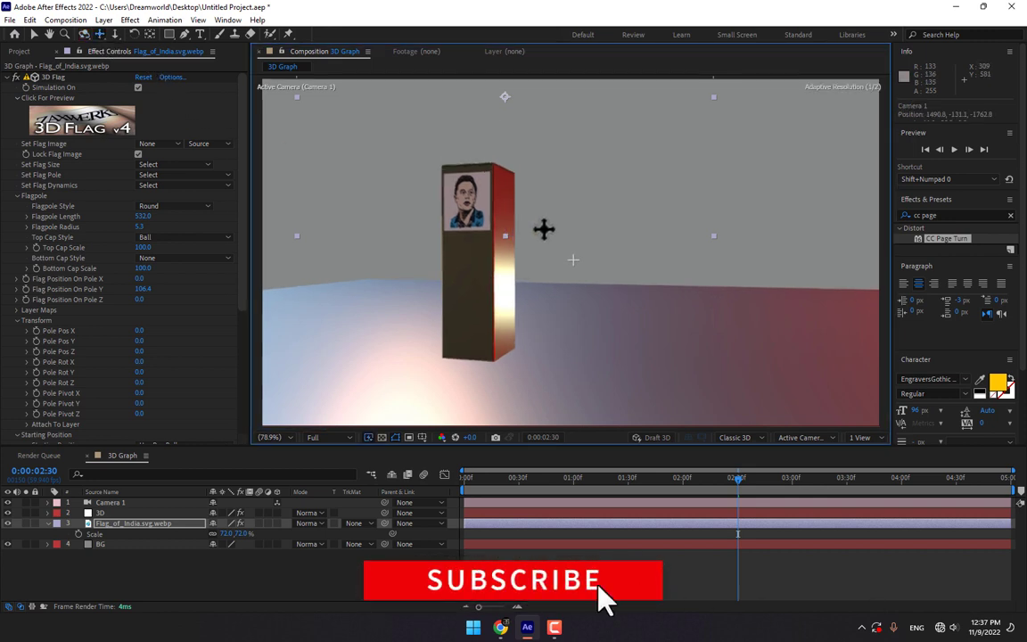
scroll(545, 231, "down", 2)
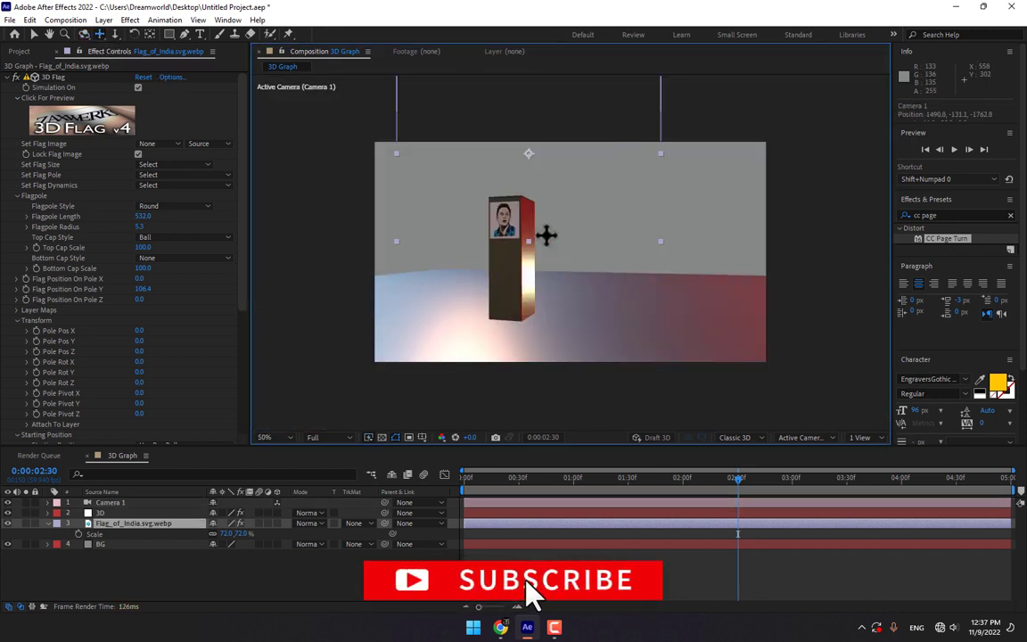
key("ctrl+z")
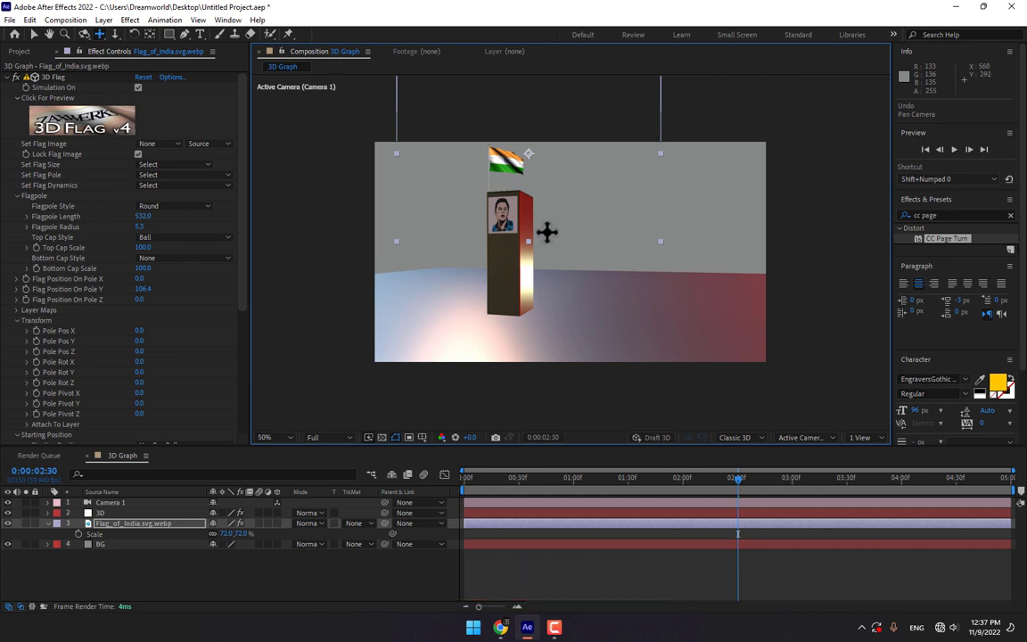
Set the 3D Flag effect's Pole Pos X to 40 and Pole Pos Y to 0 on the flag layer.
left_click(115, 524)
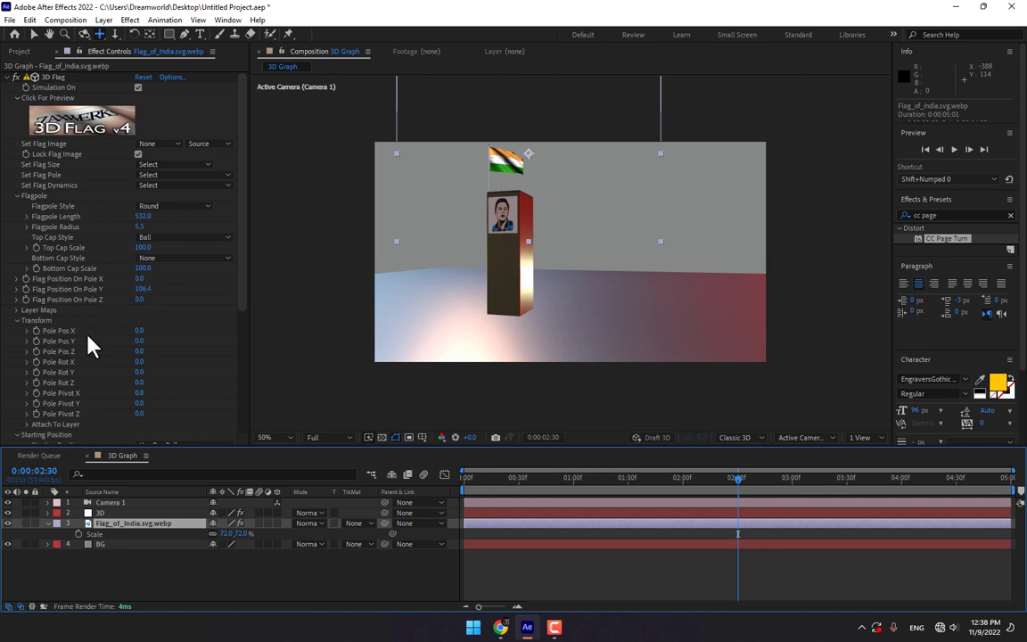
left_click_drag(140, 331, 167, 339)
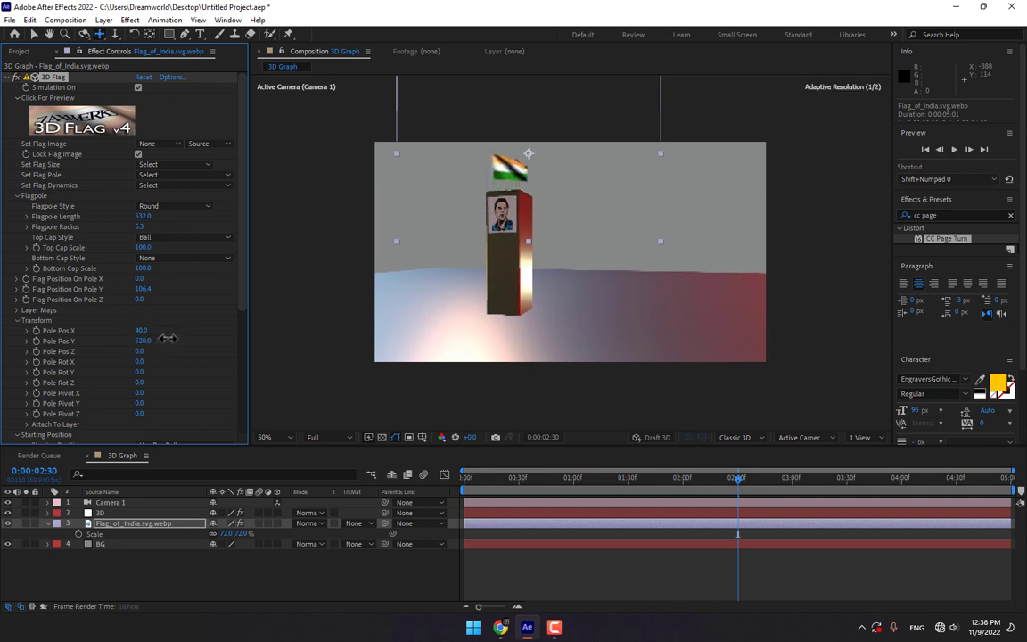
left_click(143, 341)
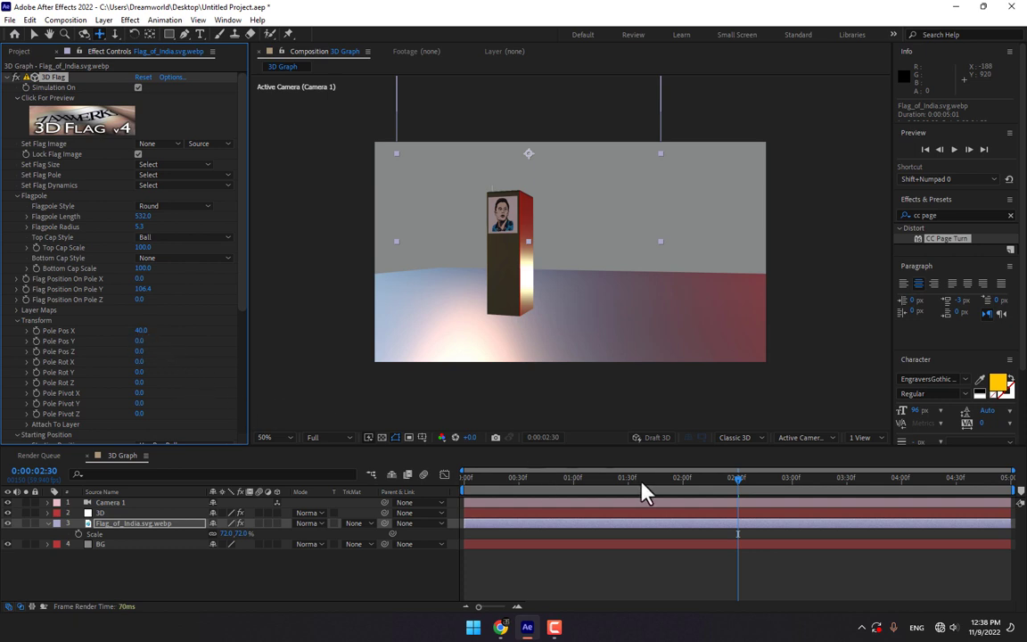
Trim the flag layer to start at 0:00:01:30 and keyframe its Pole Pos Y from 0 there to 550 at 0:00:02:00.
mouse_move(642, 482)
left_mouse_down()
mouse_move(614, 486)
mouse_move(629, 487)
left_mouse_up()
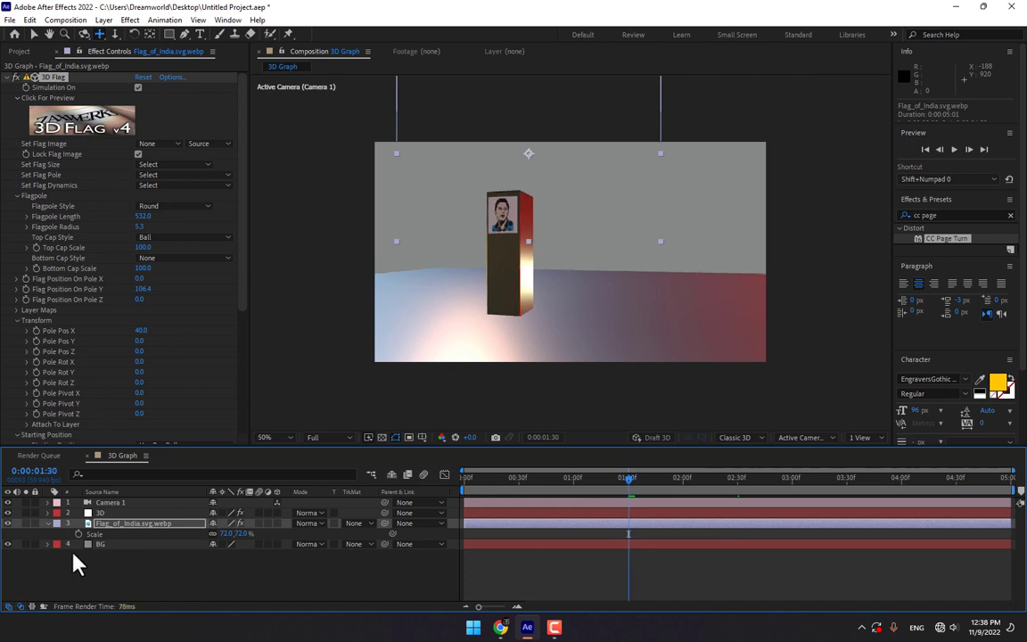
left_click(122, 523)
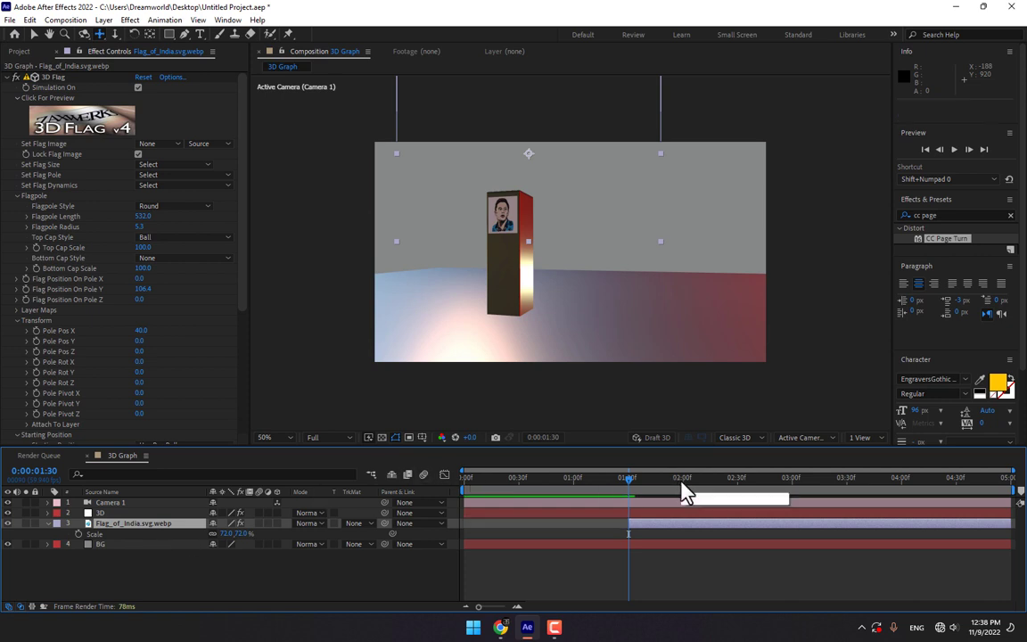
left_click(41, 343)
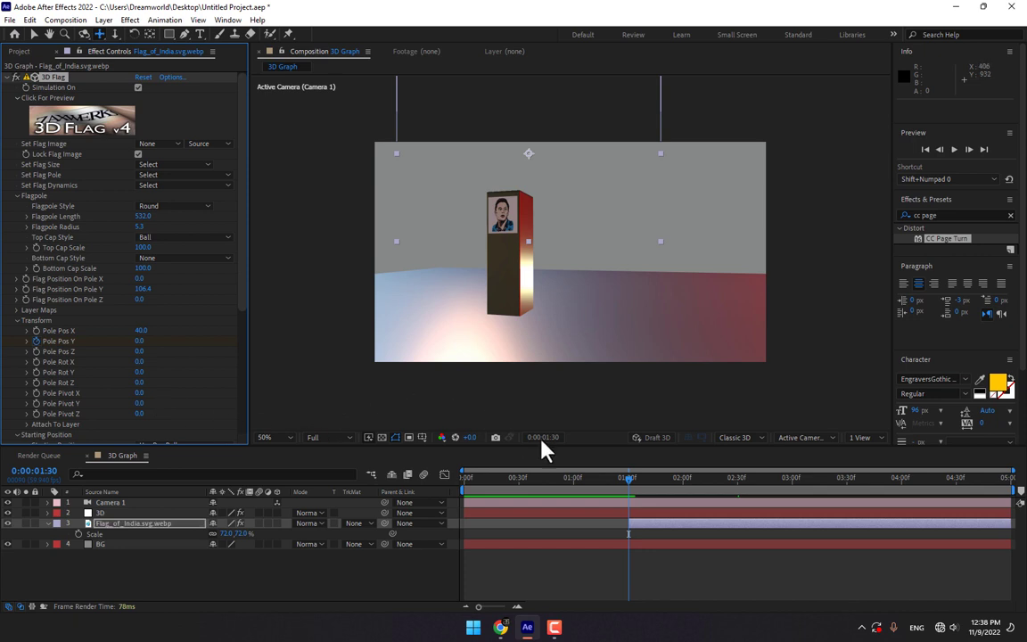
left_click(683, 488)
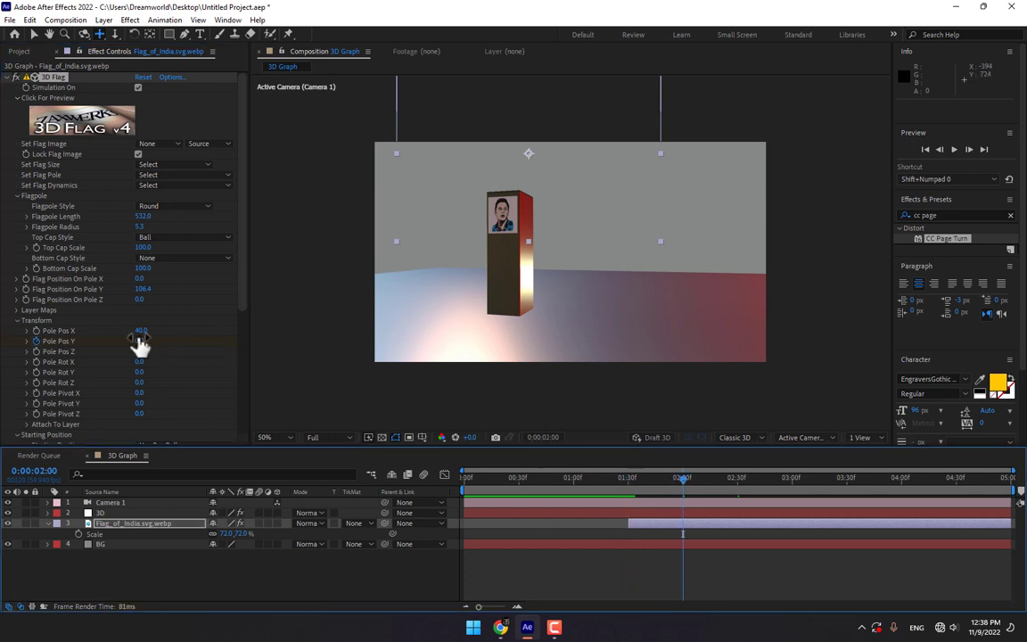
left_click_drag(141, 340, 169, 337)
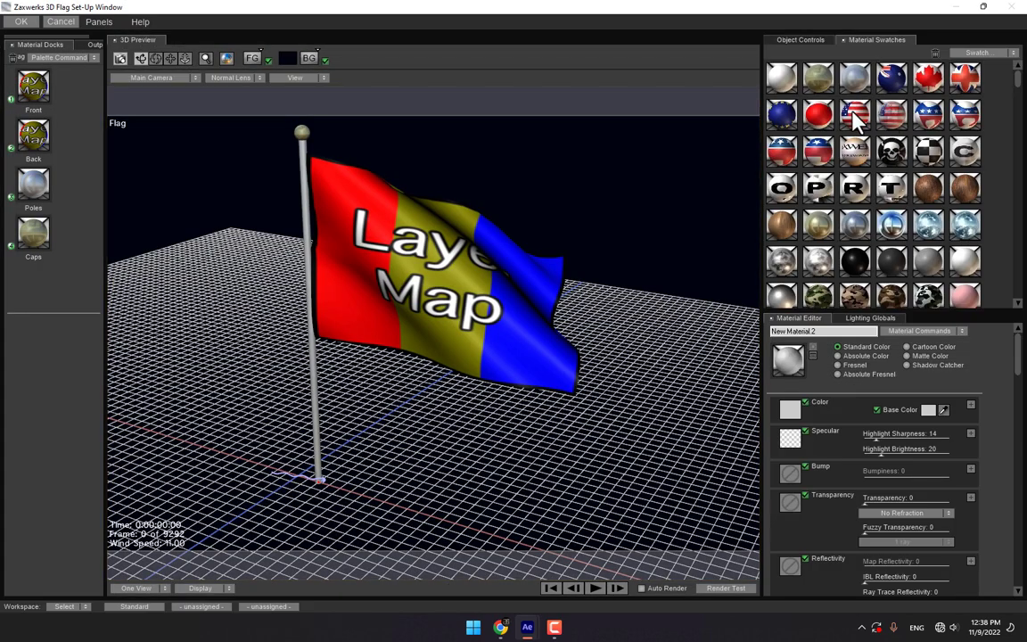
Apply the US flag material to the flag's front and back in the 3D Flag set-up.
left_click_drag(482, 252, 446, 258)
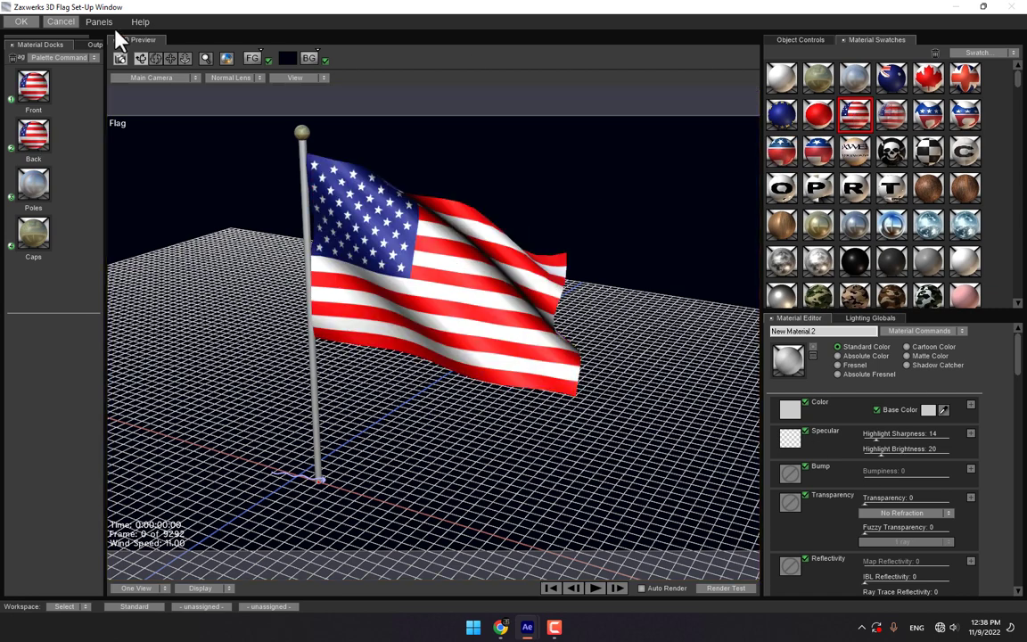
left_click(25, 27)
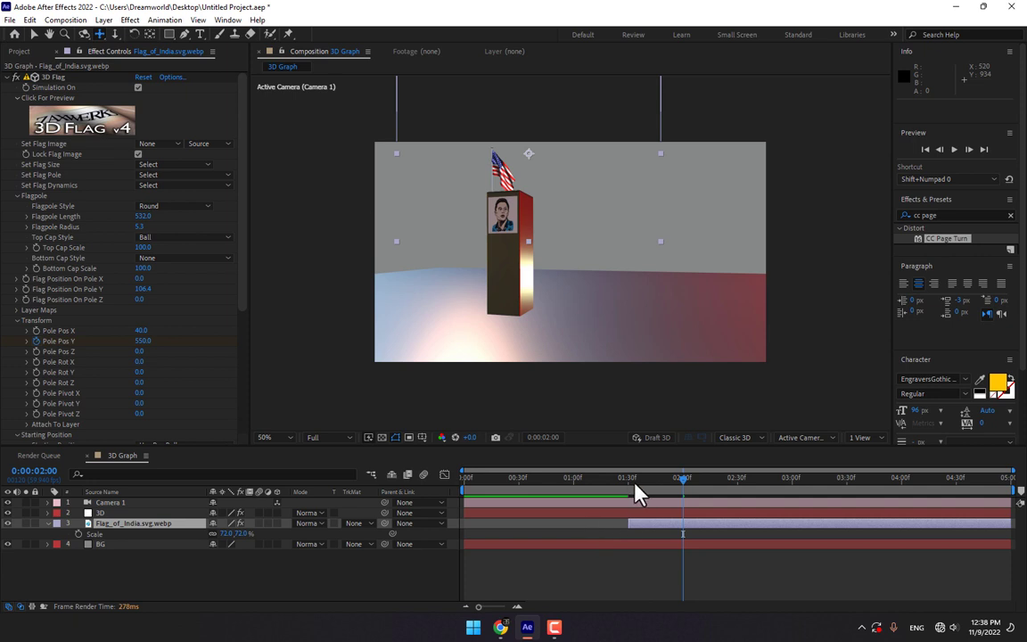
Create a black 1280 x 720 px solid layer named Black Solid 1 in the 3D Graph composition.
left_click_drag(635, 488, 552, 490)
right_click(442, 571)
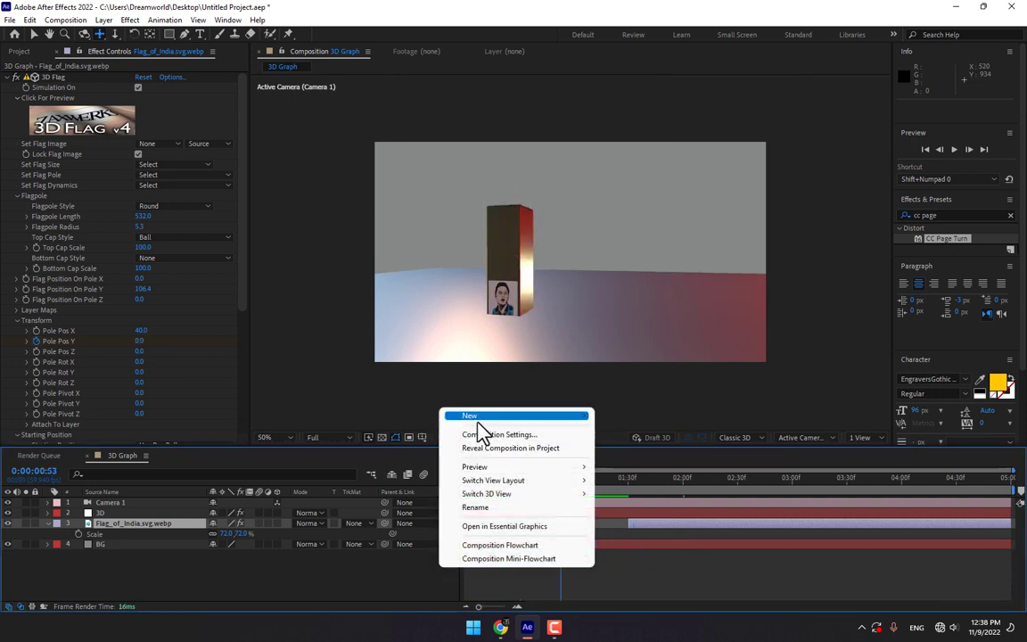
mouse_move(499, 416)
left_click(641, 449)
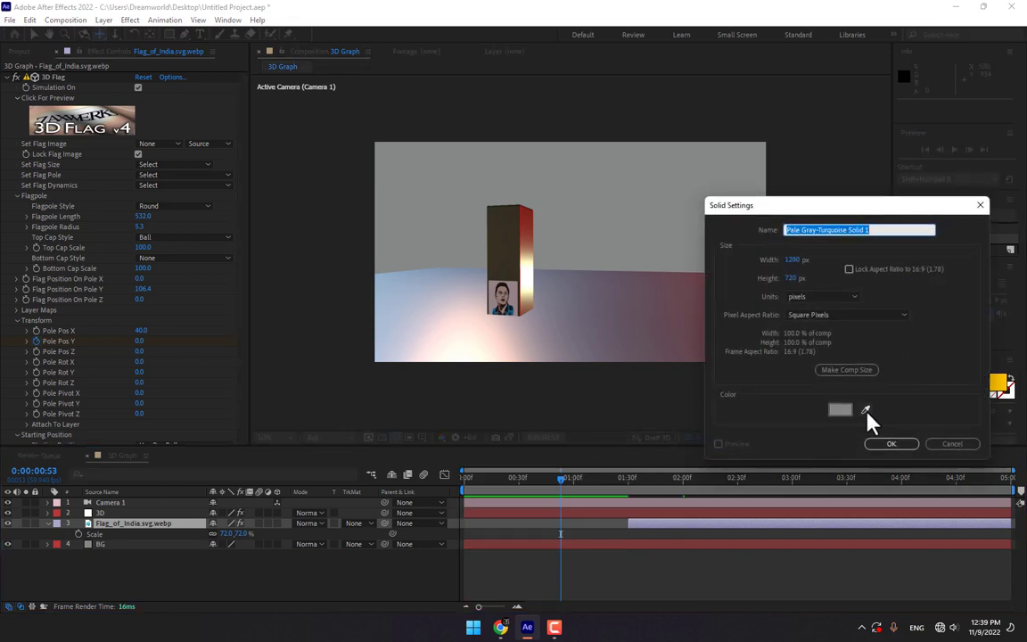
left_click(840, 410)
left_click(839, 298)
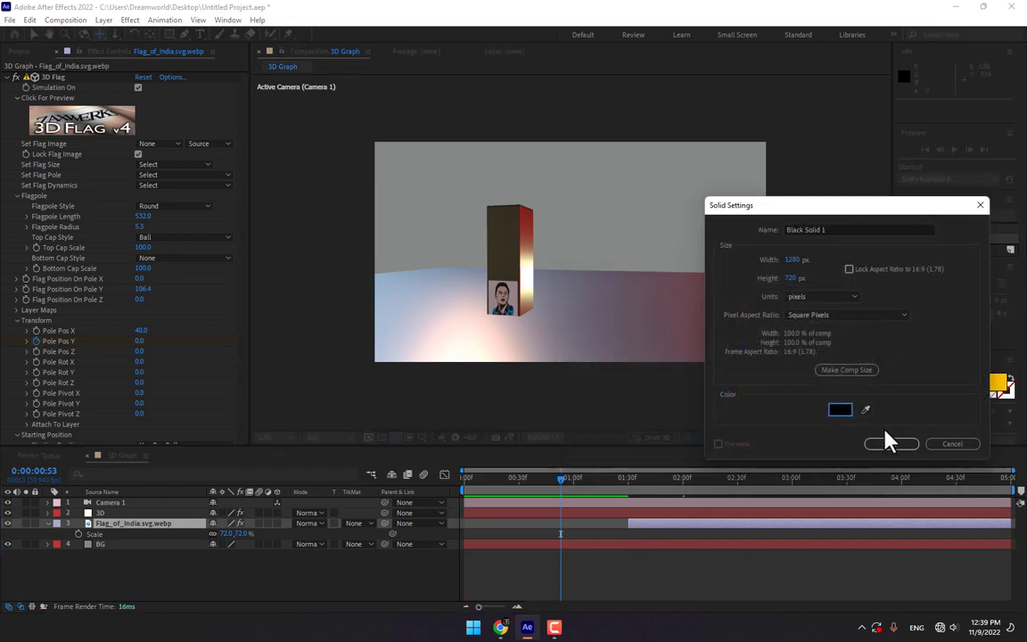
left_click(887, 441)
Apply the Knoll Light Factory EZ effect to the black solid with the Pollux flare preset.
left_click(129, 20)
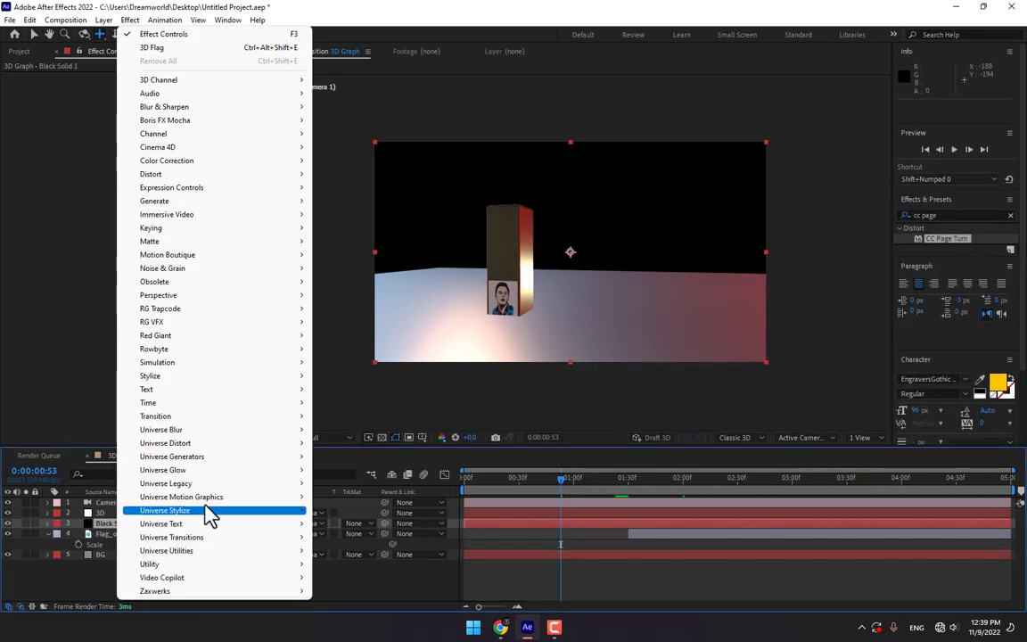
mouse_move(259, 511)
left_click(378, 402)
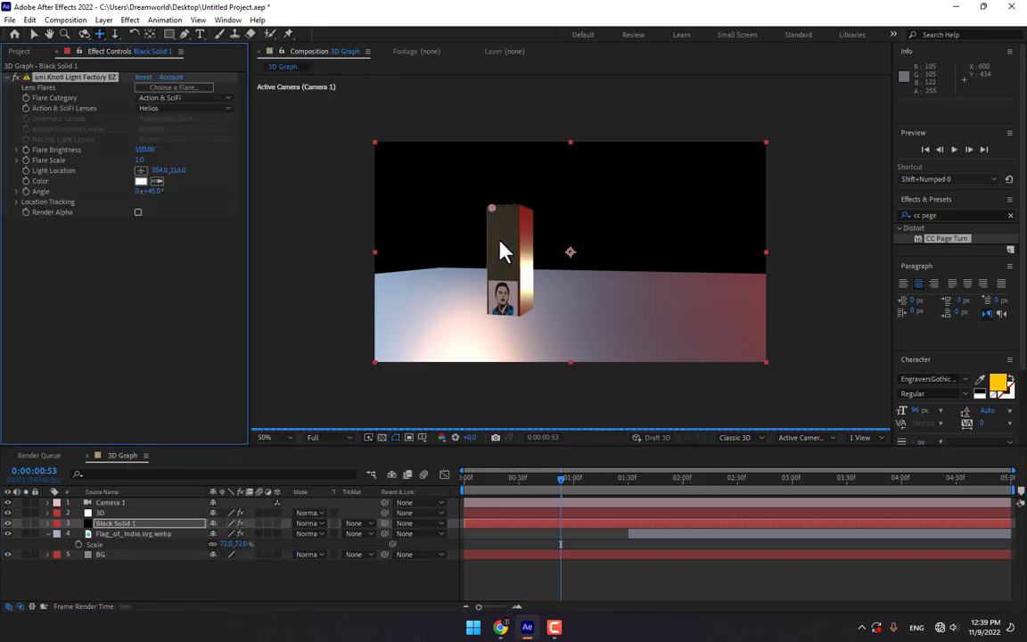
left_click(145, 80)
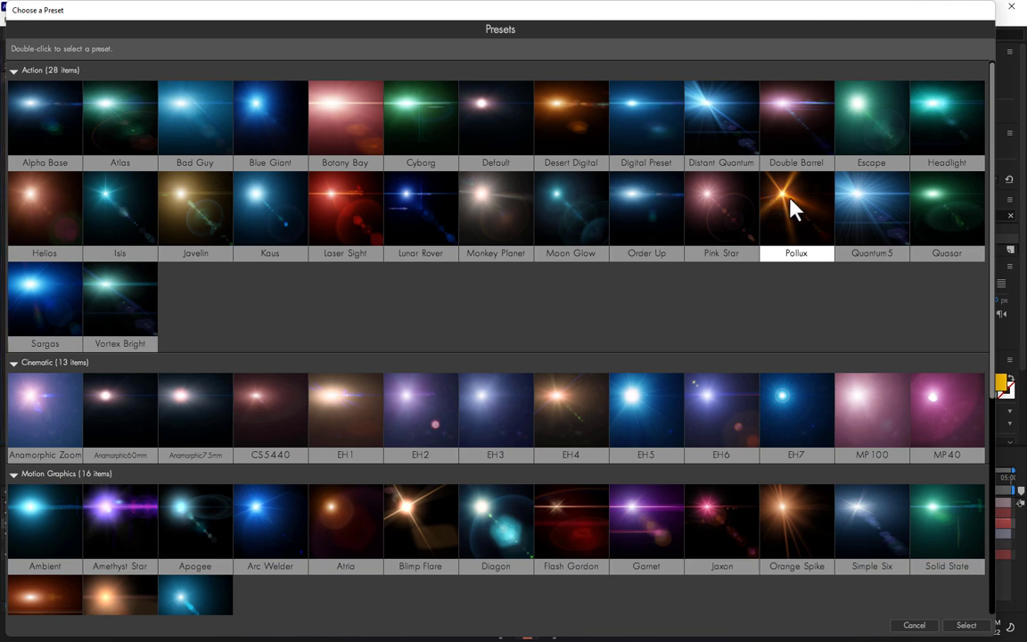
double_click(790, 199)
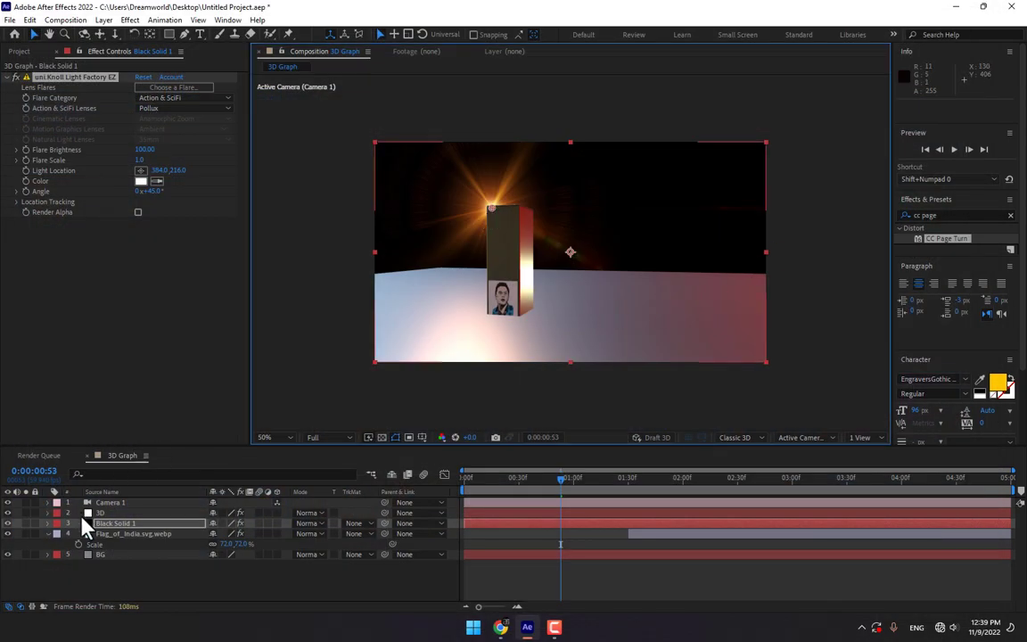
Reorder the black solid above the 3D layer and set its blending mode to Add.
mouse_move(85, 525)
left_mouse_down()
mouse_move(103, 525)
mouse_move(90, 515)
left_mouse_up()
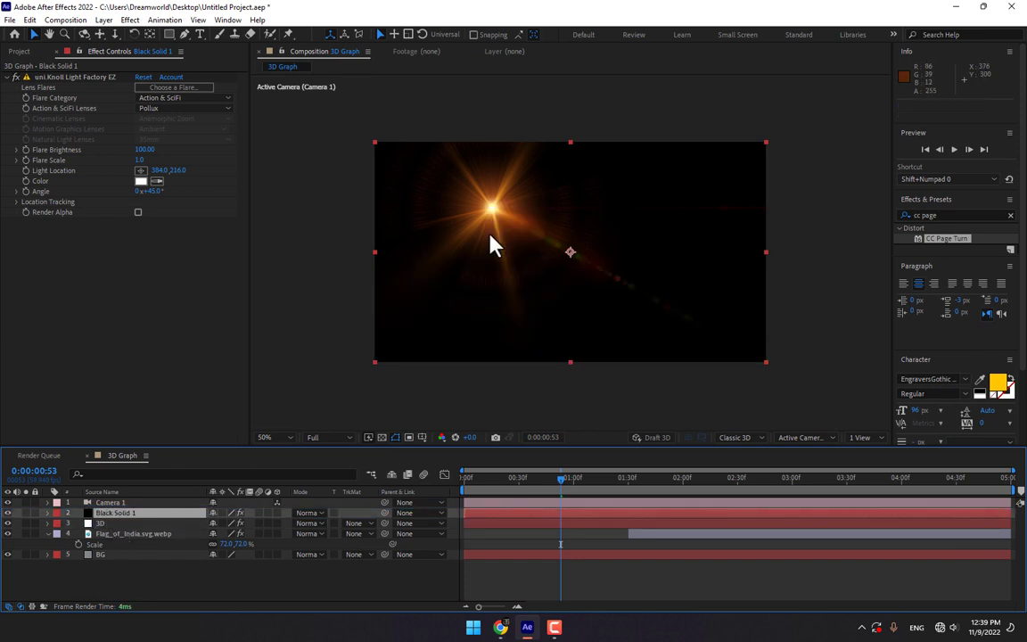
left_click(310, 512)
left_click(370, 201)
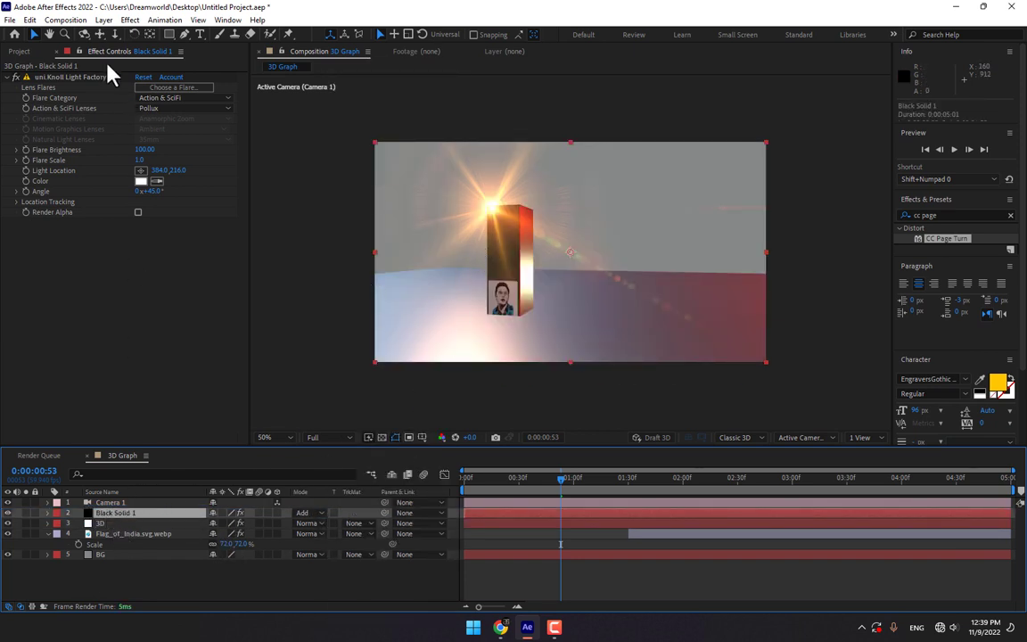
Move the flare to the bar's top corner at about 474, 206 and reduce its Flare Brightness to 29.80.
left_click(85, 78)
left_click_drag(492, 208, 520, 206)
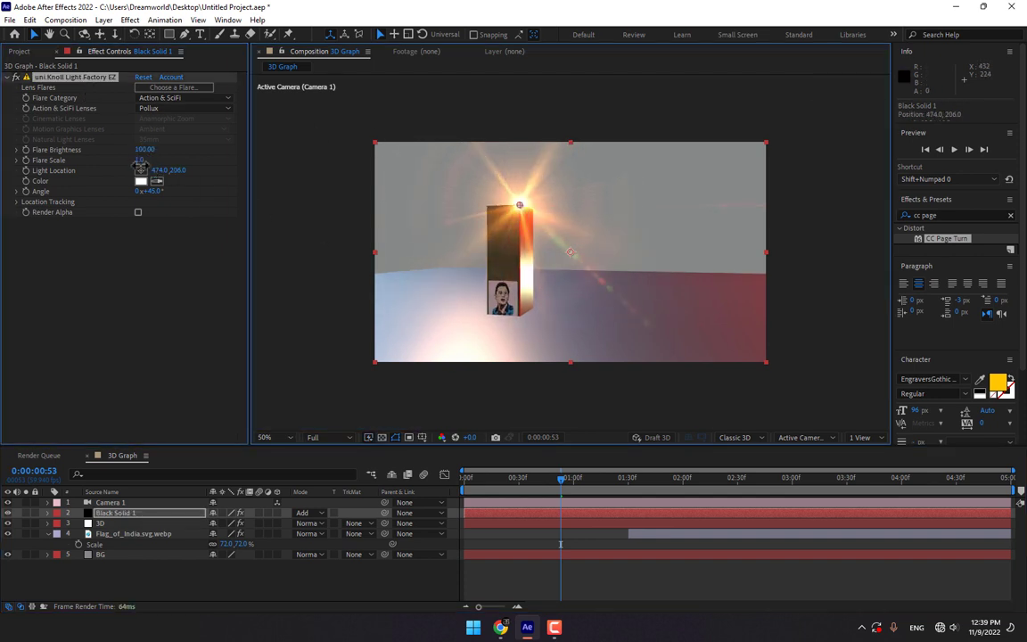
left_click_drag(142, 150, 130, 565)
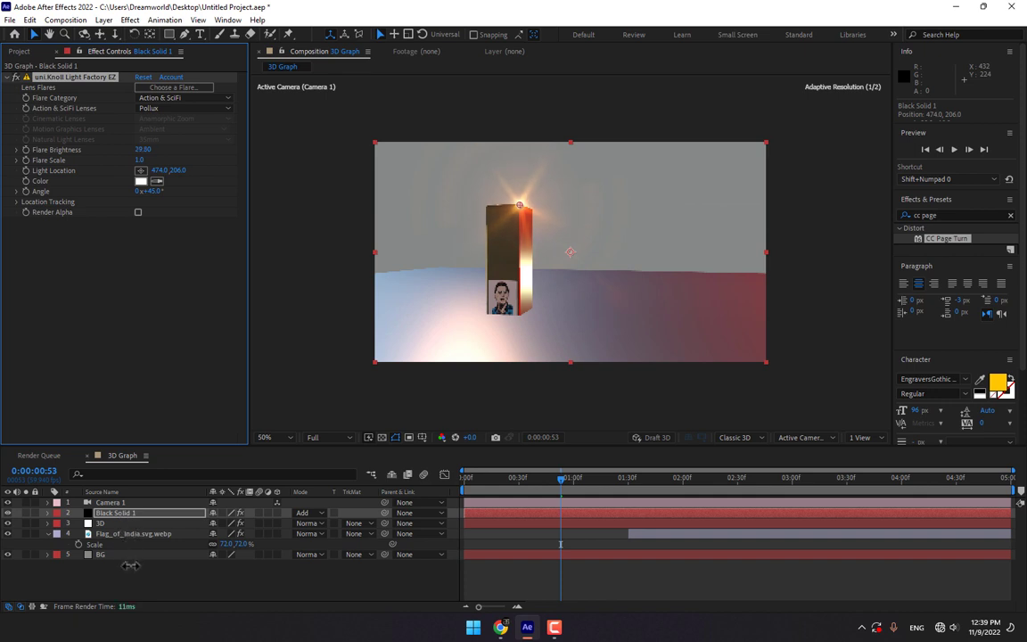
left_click(373, 572)
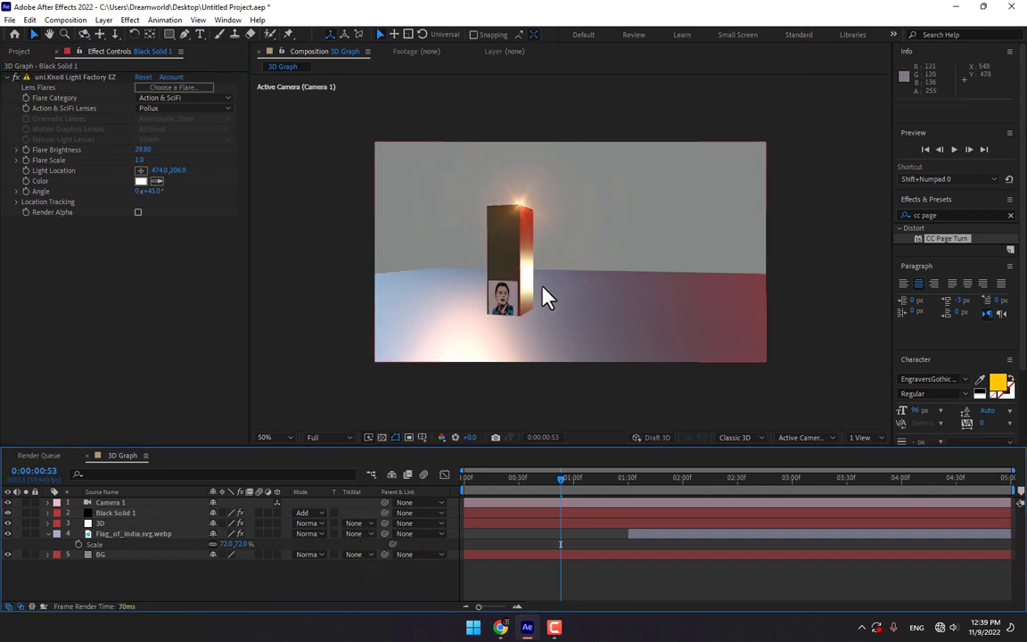
At 0:00:01:22, move the flare up to the raised bar's top corner at about 474, 158.
left_click_drag(556, 496, 614, 492)
left_click(49, 77)
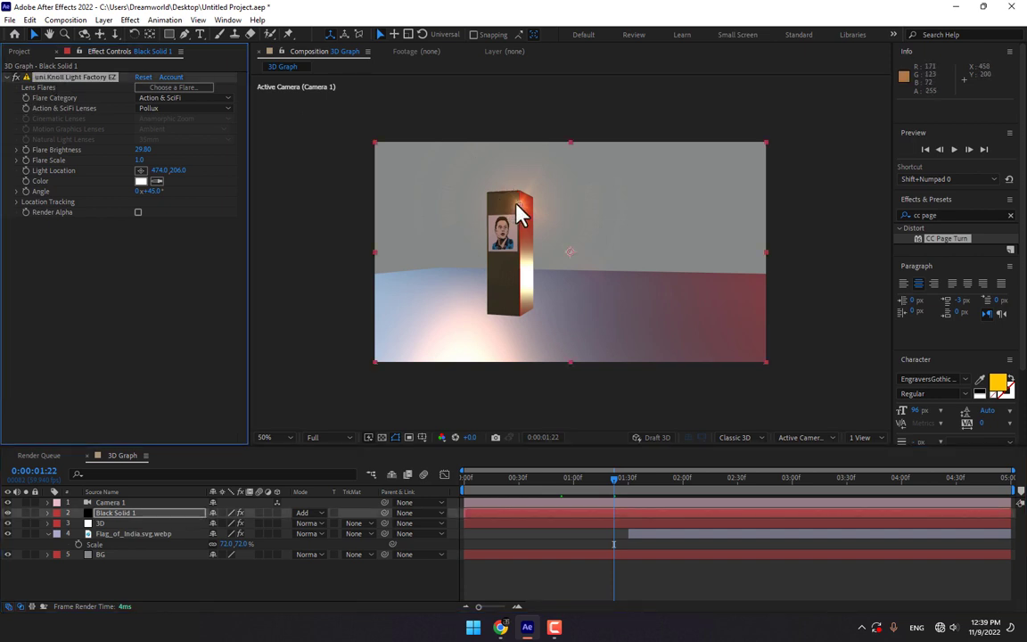
left_click_drag(522, 212, 519, 189)
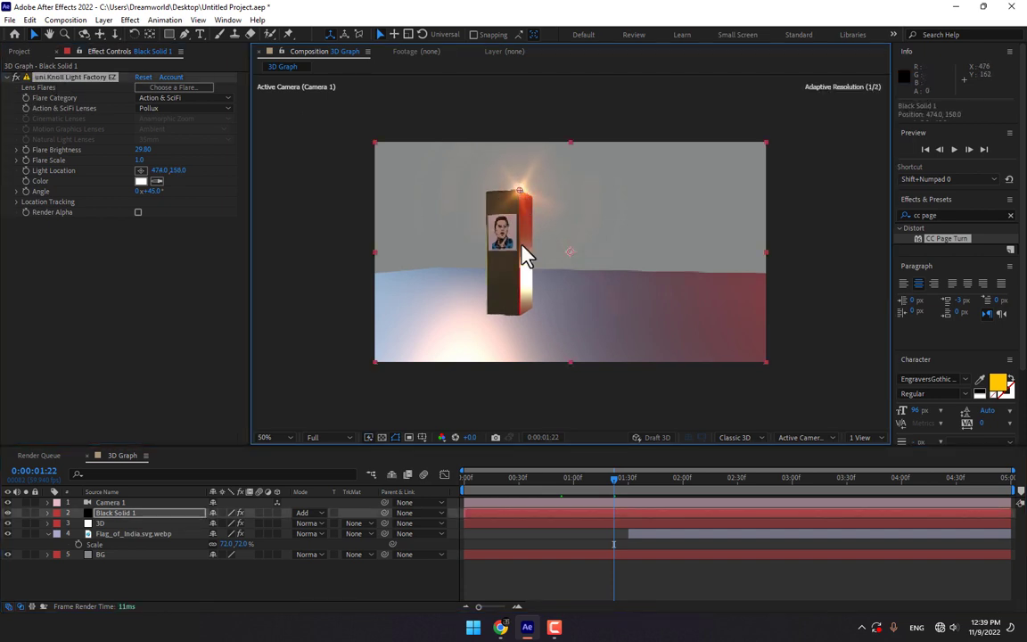
Go to 0:00:03:48 and create a text layer reading "Elon Musk".
left_click_drag(624, 479, 880, 480)
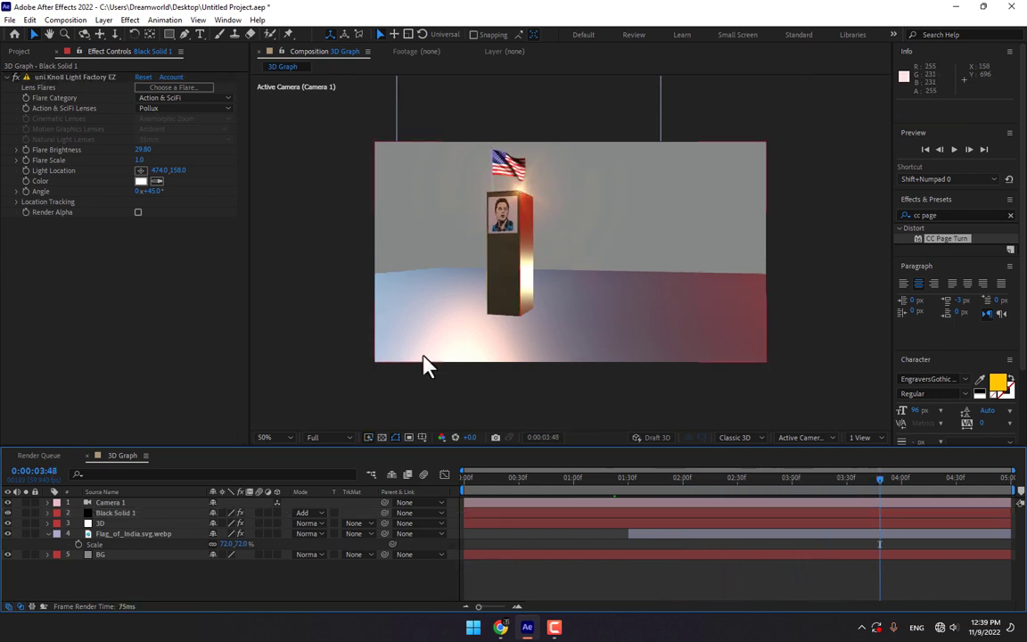
right_click(226, 585)
mouse_move(267, 427)
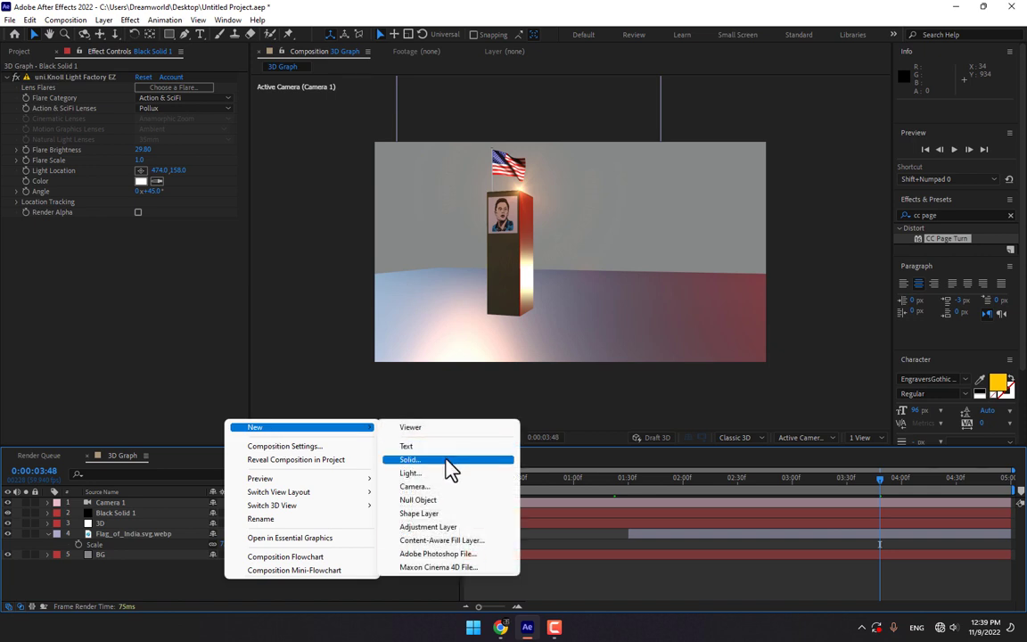
left_click(441, 450)
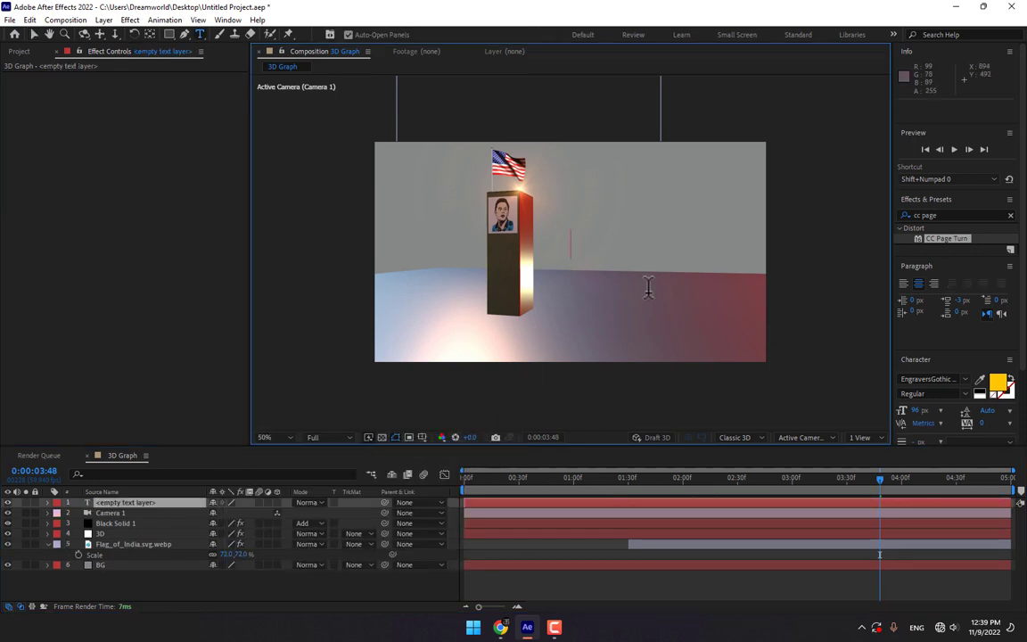
type("Elon")
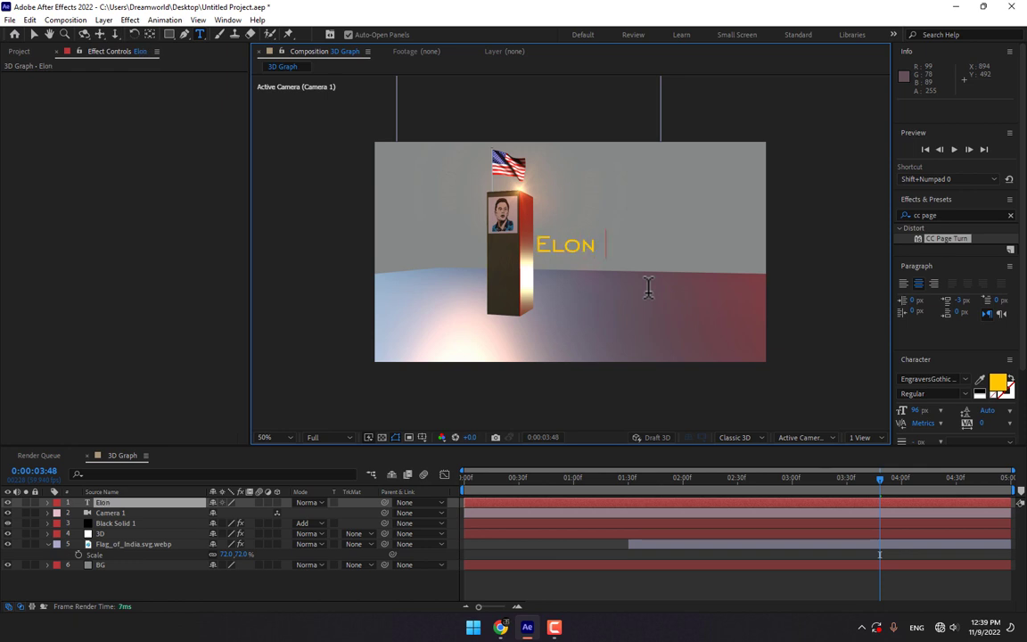
type(" Musk")
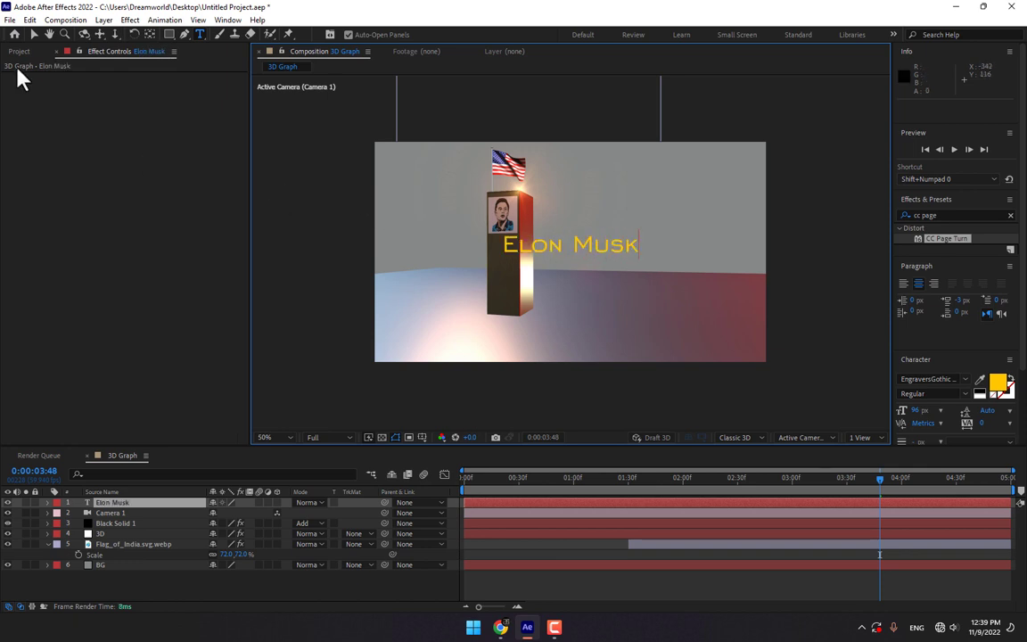
Assign the Elon Musk text layer as custom Path Layer 1 in the 3D layer's Element effect.
left_click(33, 34)
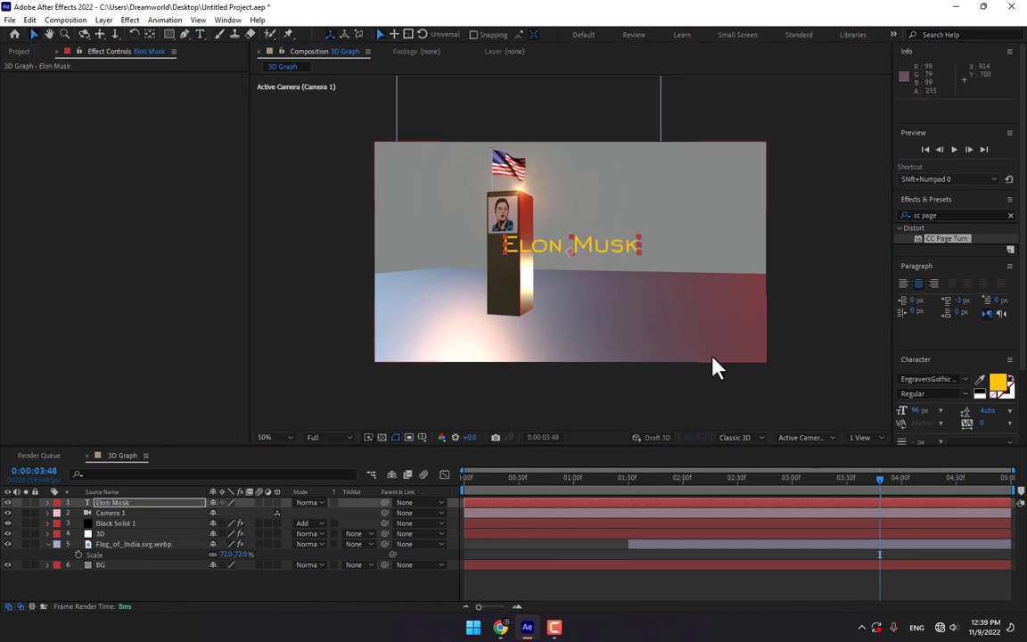
left_click_drag(915, 240, 272, 511)
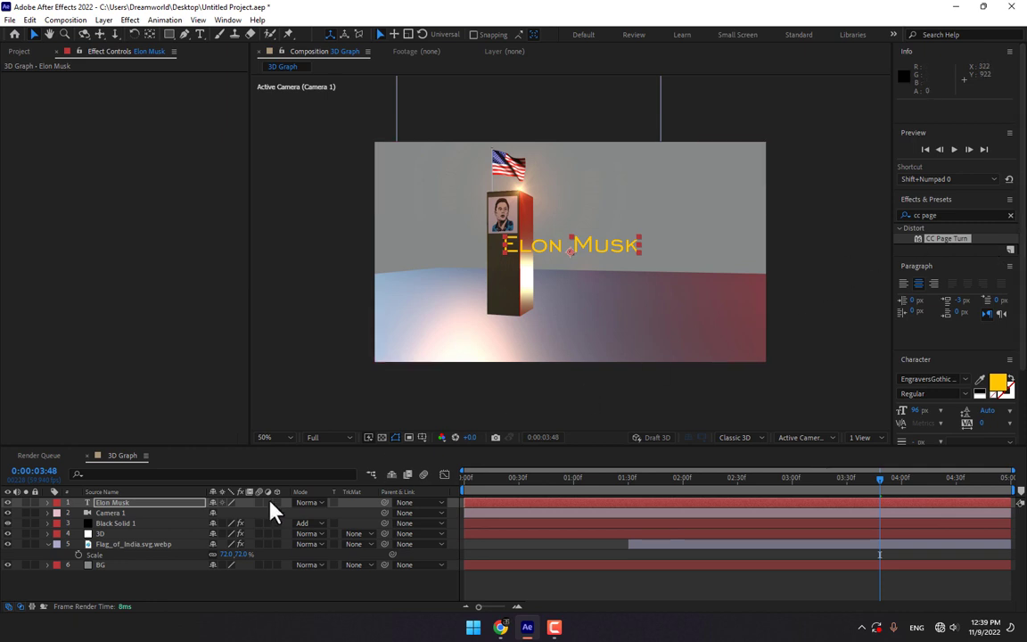
left_click(107, 533)
scroll(197, 218, "down", 5)
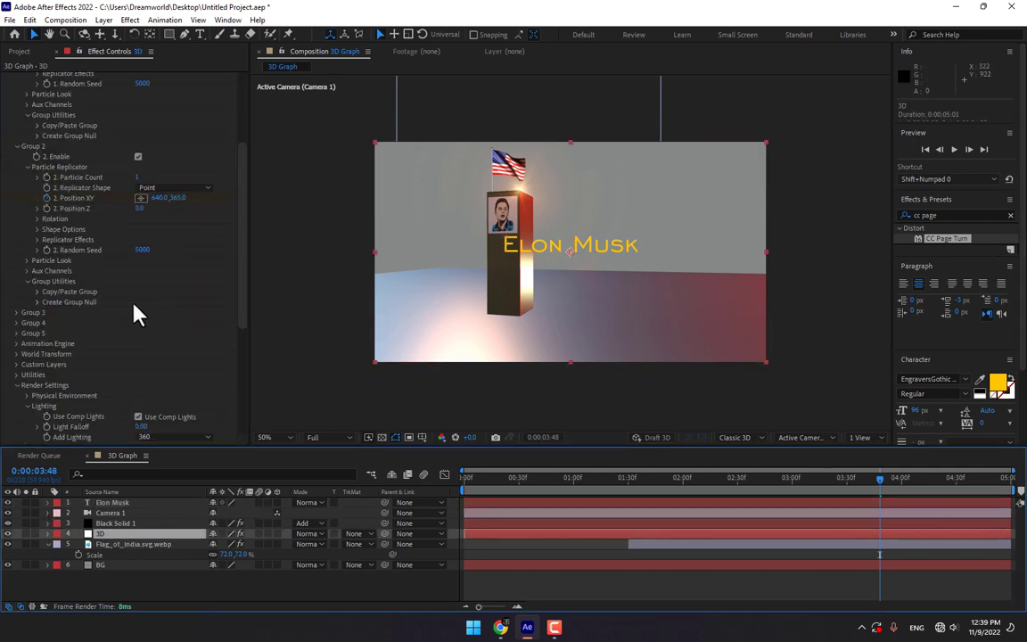
scroll(205, 299, "down", 3)
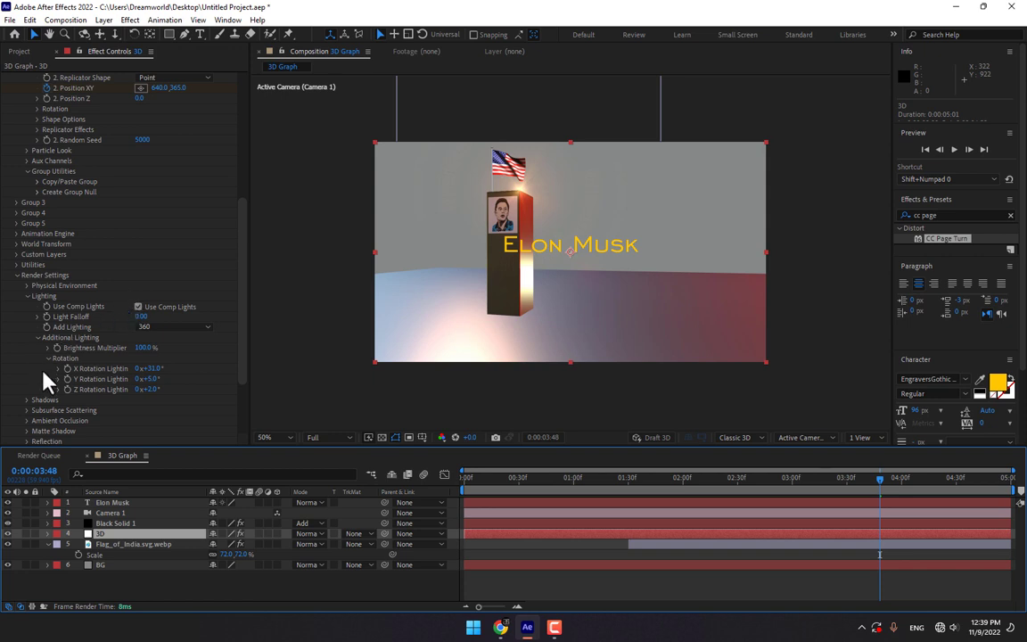
scroll(54, 383, "down", 2)
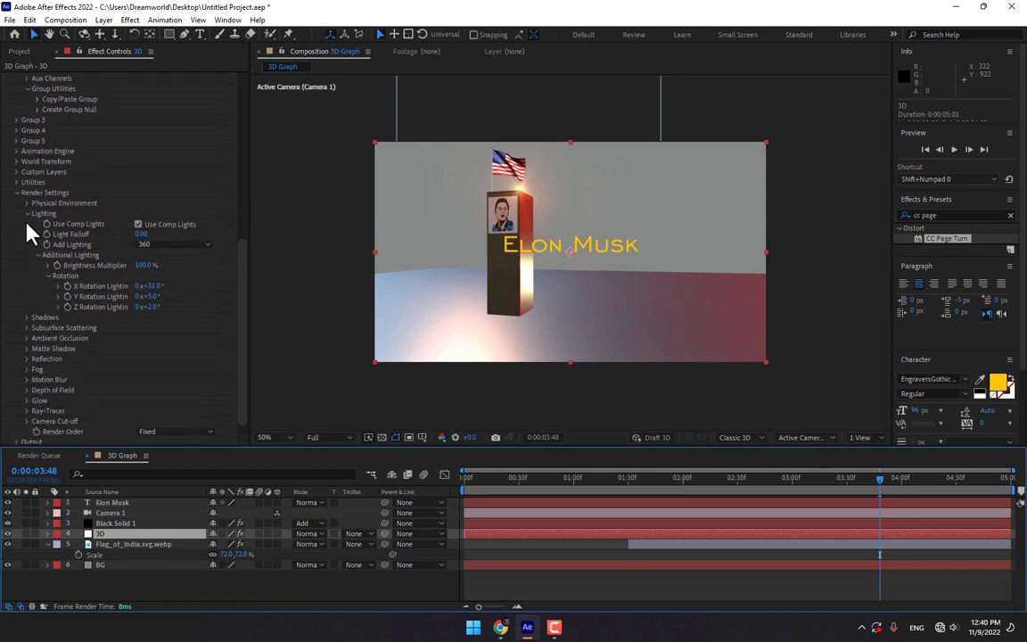
left_click(16, 171)
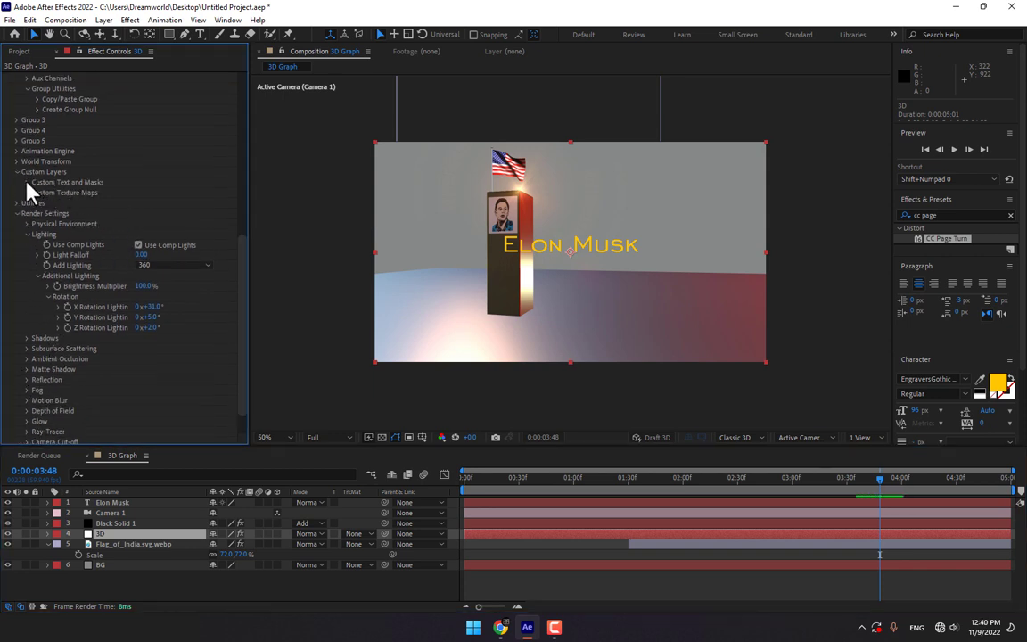
left_click(27, 182)
left_click(149, 204)
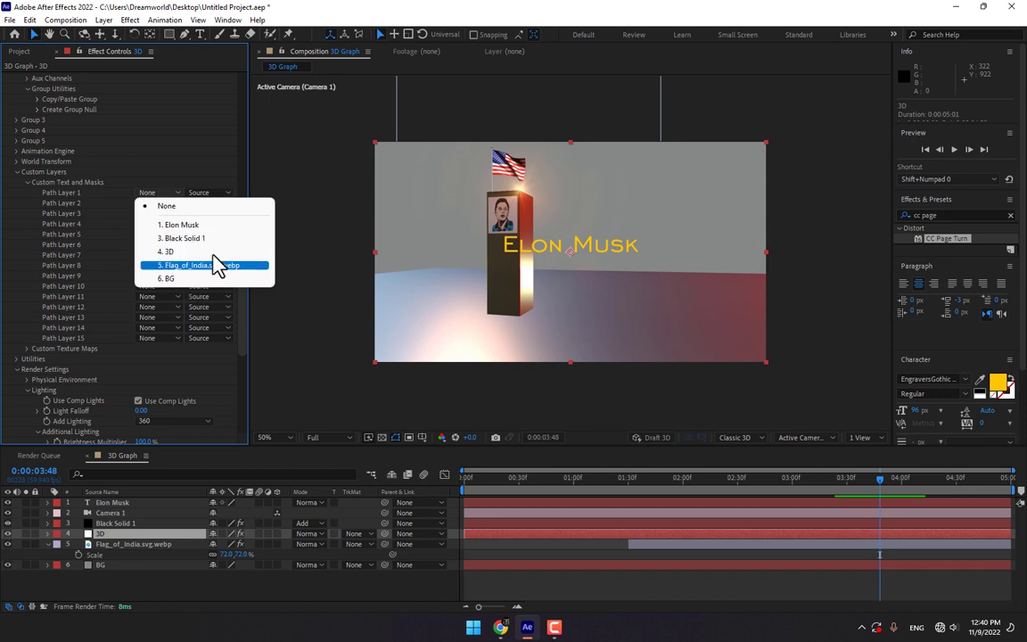
left_click(189, 225)
Open the Element Scene Setup and extrude the custom text path into a 3D model.
scroll(236, 196, "up", 1)
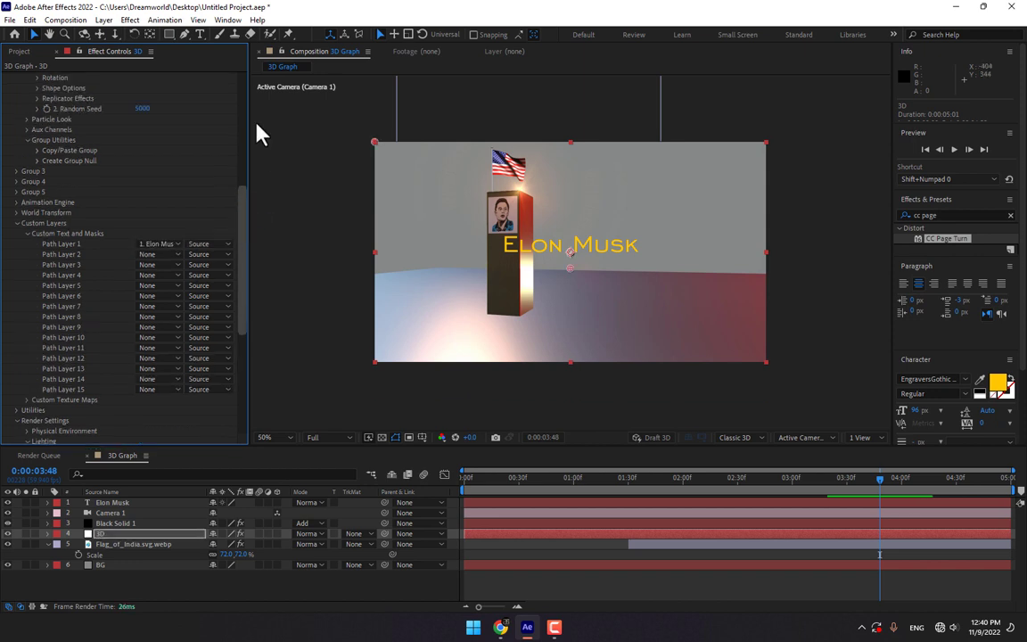
scroll(172, 115, "up", 5)
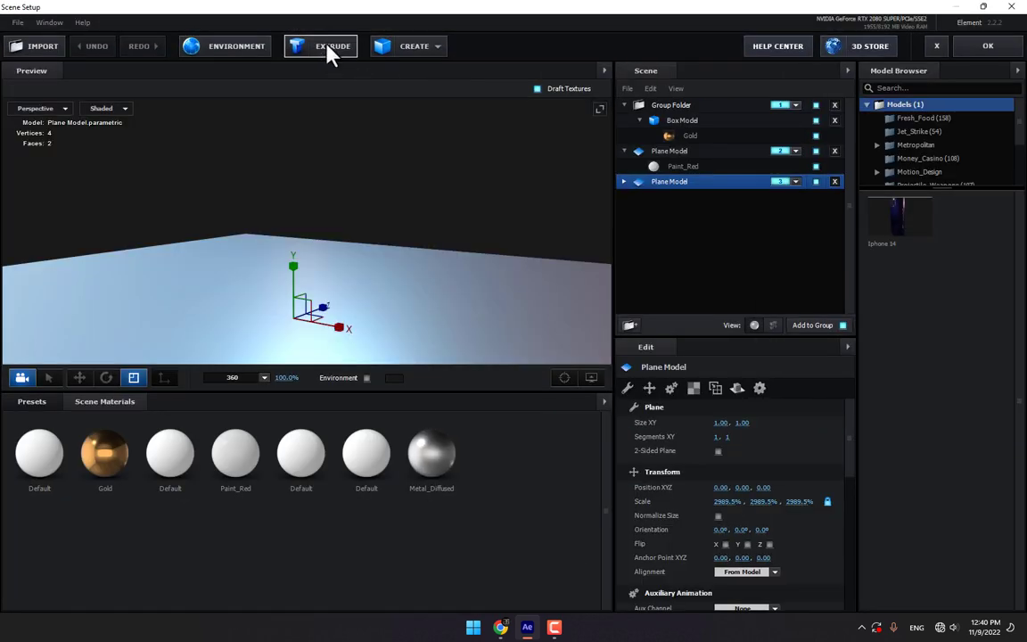
left_click(330, 49)
left_click_drag(357, 303, 495, 190)
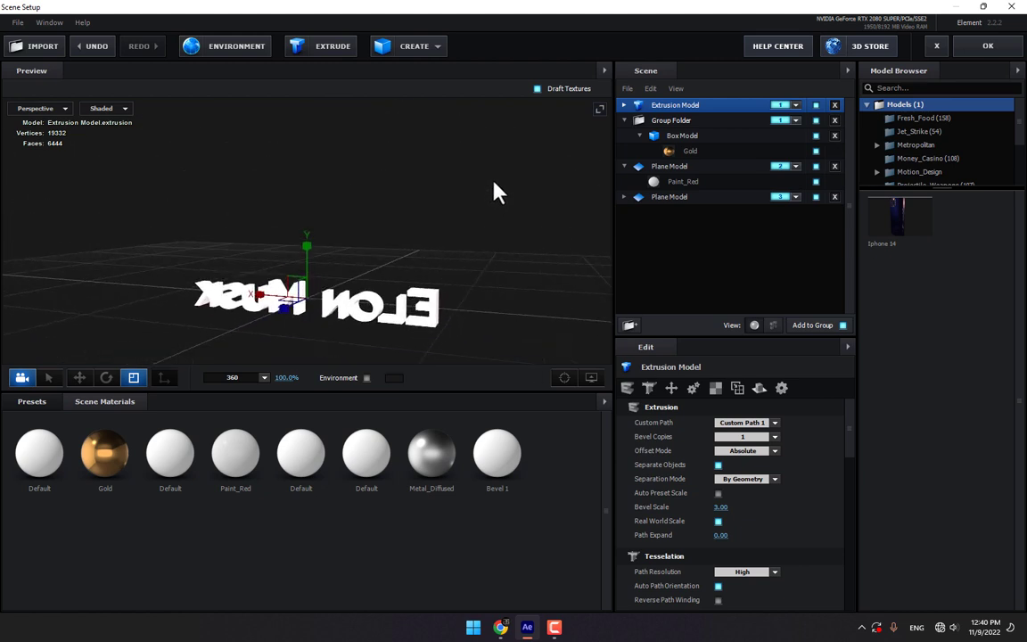
Apply the physical Century bevel preset to the extruded text and raise the model slightly along the Y axis.
left_click(32, 401)
left_click(39, 419)
left_click(54, 431)
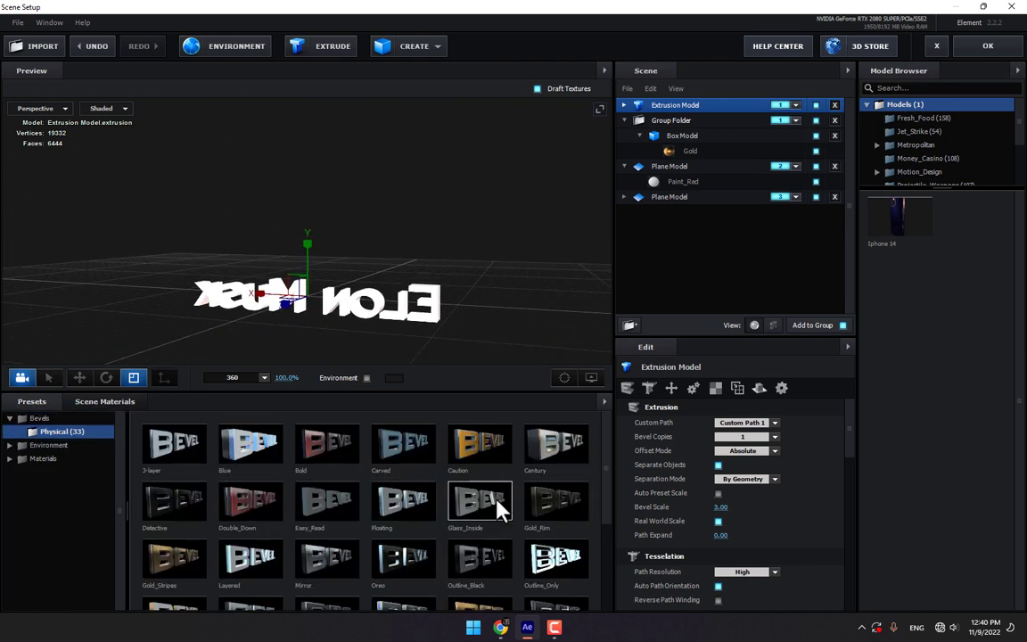
left_click(573, 457)
left_click_drag(470, 326, 321, 252)
left_click(80, 377)
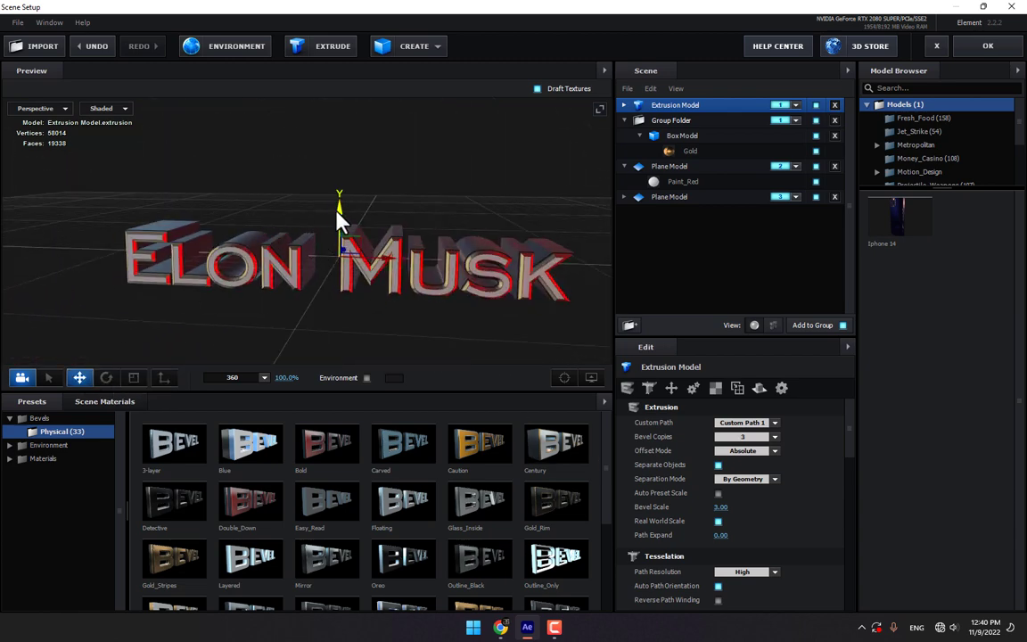
left_click_drag(337, 210, 536, 162)
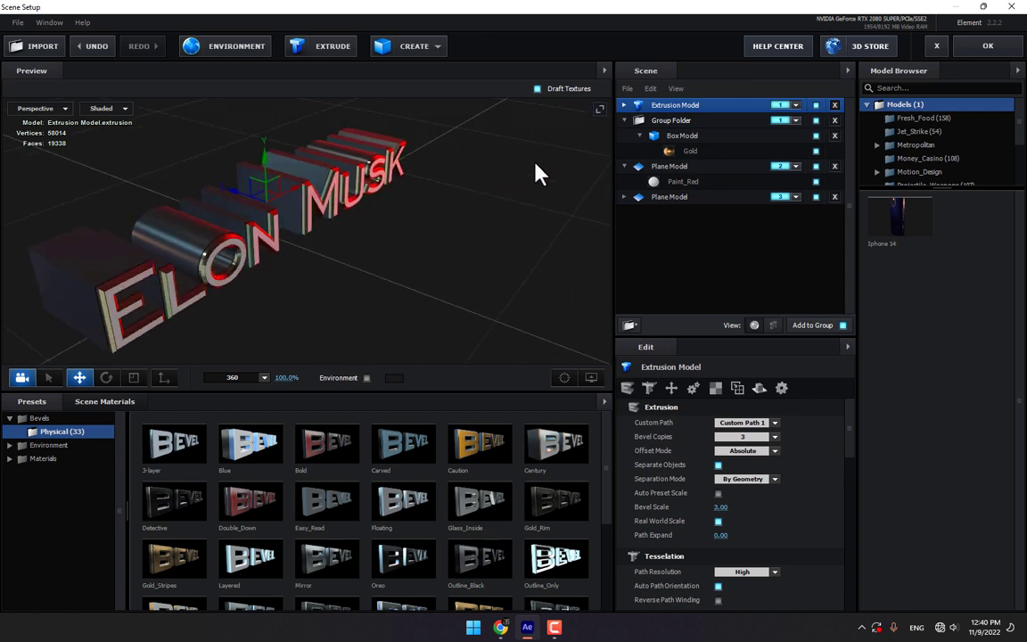
Replace the extruded text's Bevel 2 material with the physical Chrome material.
left_click(625, 105)
left_click(684, 137)
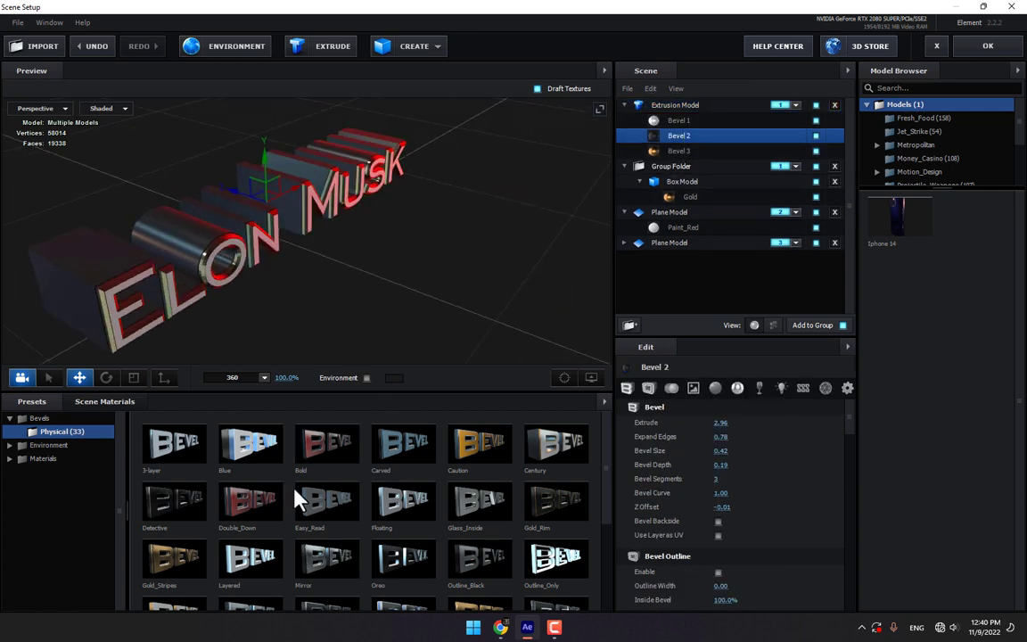
left_click(88, 458)
left_click(57, 477)
left_click_drag(456, 458, 682, 137)
left_click_drag(401, 247, 544, 195)
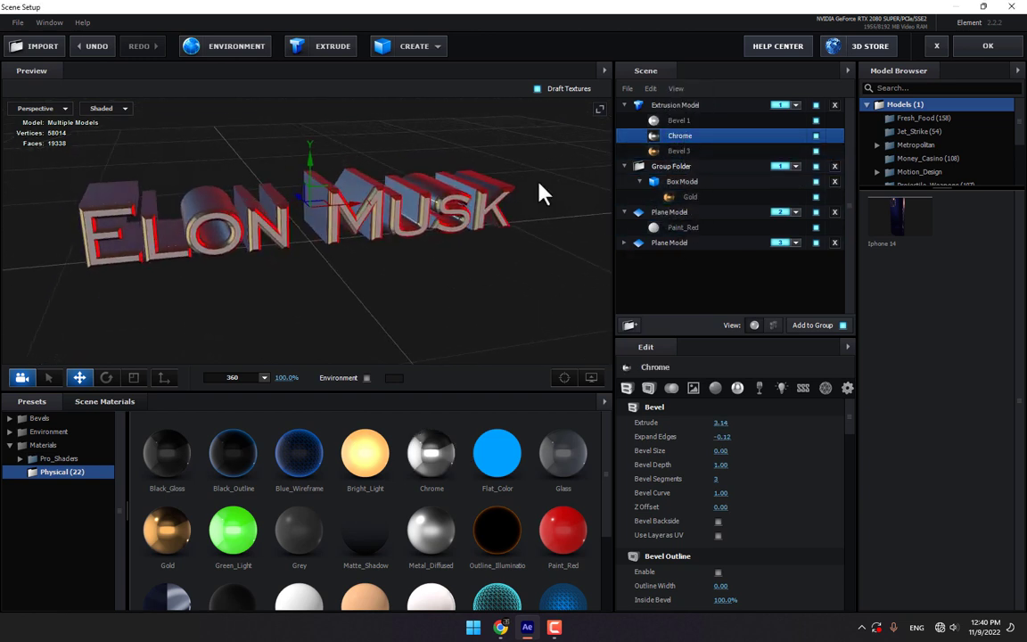
Replace the extruded text's Bevel 1 material with Plastic_White and accept the scene.
left_click(679, 120)
scroll(389, 535, "down", 1)
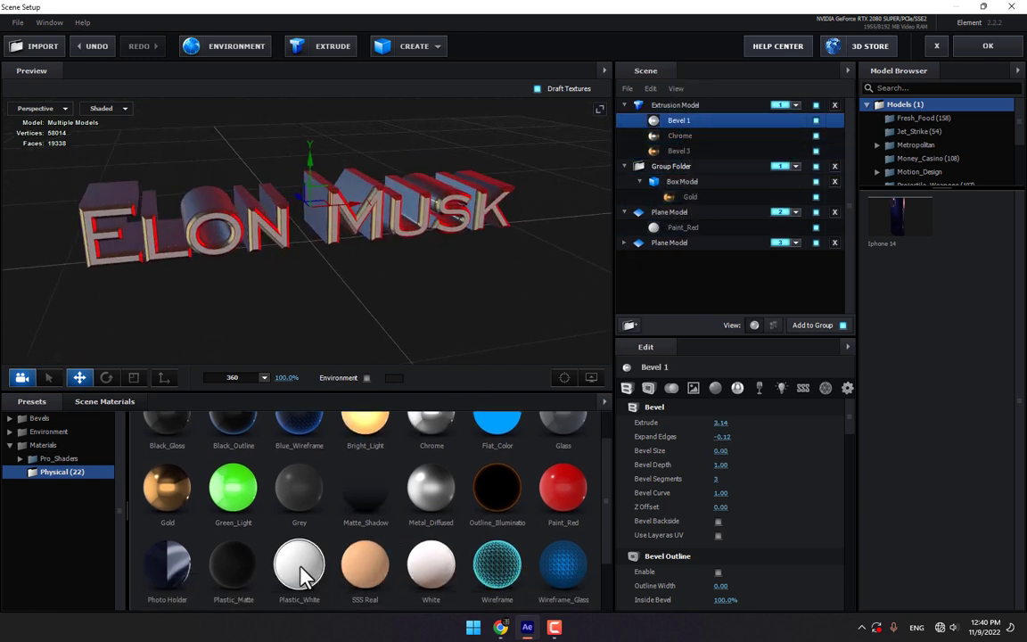
left_click_drag(300, 570, 631, 108)
left_click_drag(493, 261, 473, 253)
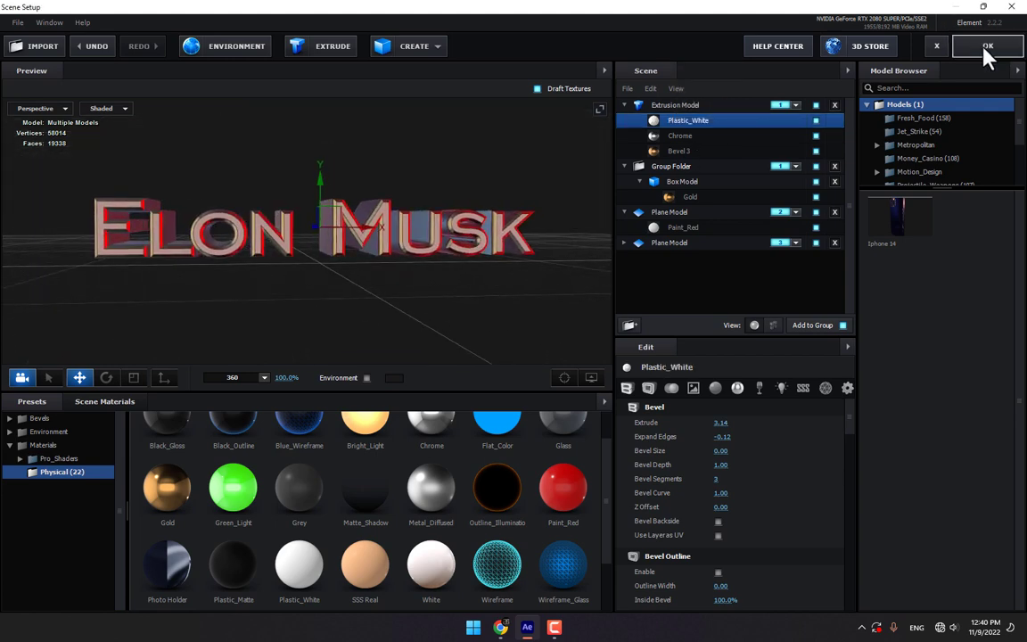
left_click(987, 51)
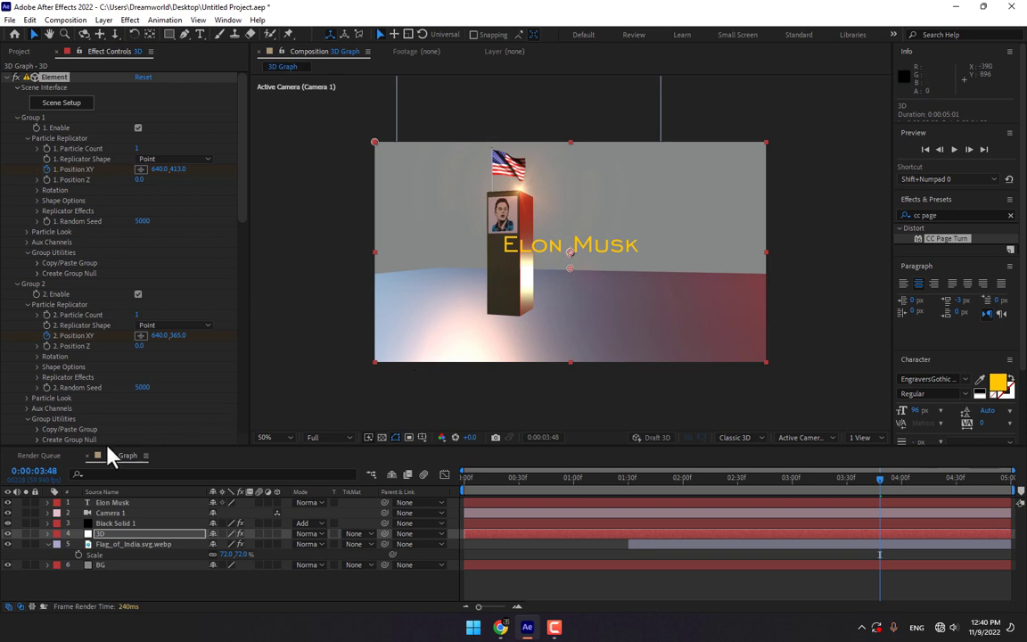
Hide the flat Elon Musk text layer and assign the extrusion model to group 4 in the Element scene.
left_click(7, 502)
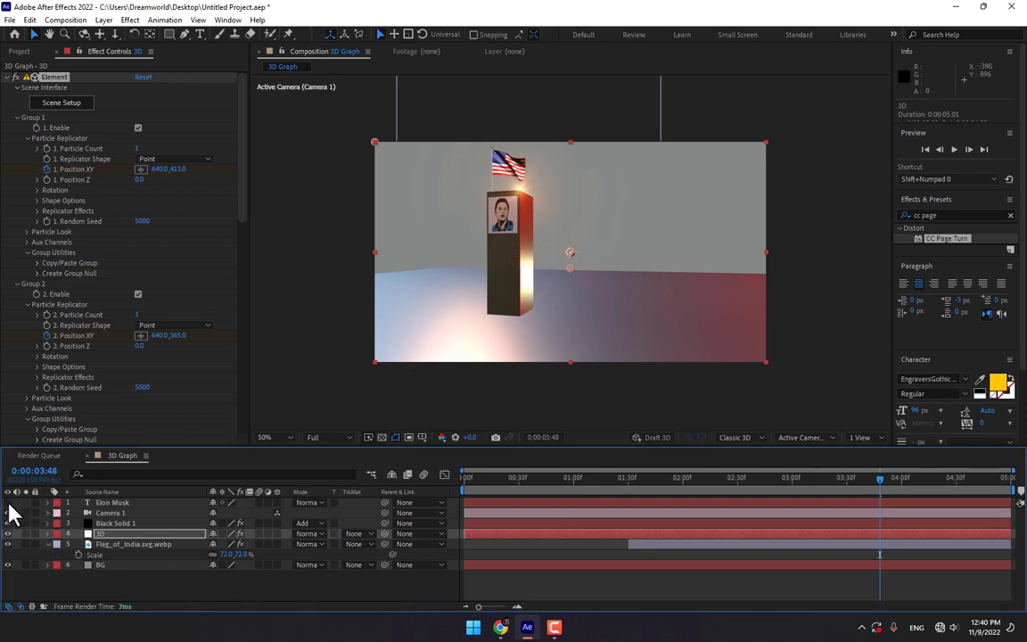
left_click(140, 532)
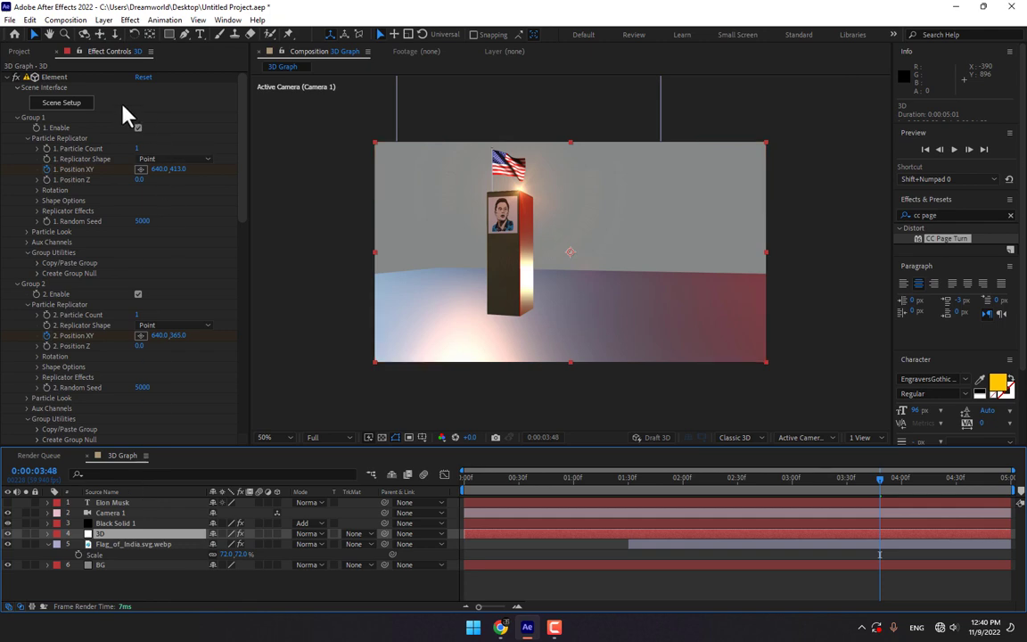
left_click(67, 104)
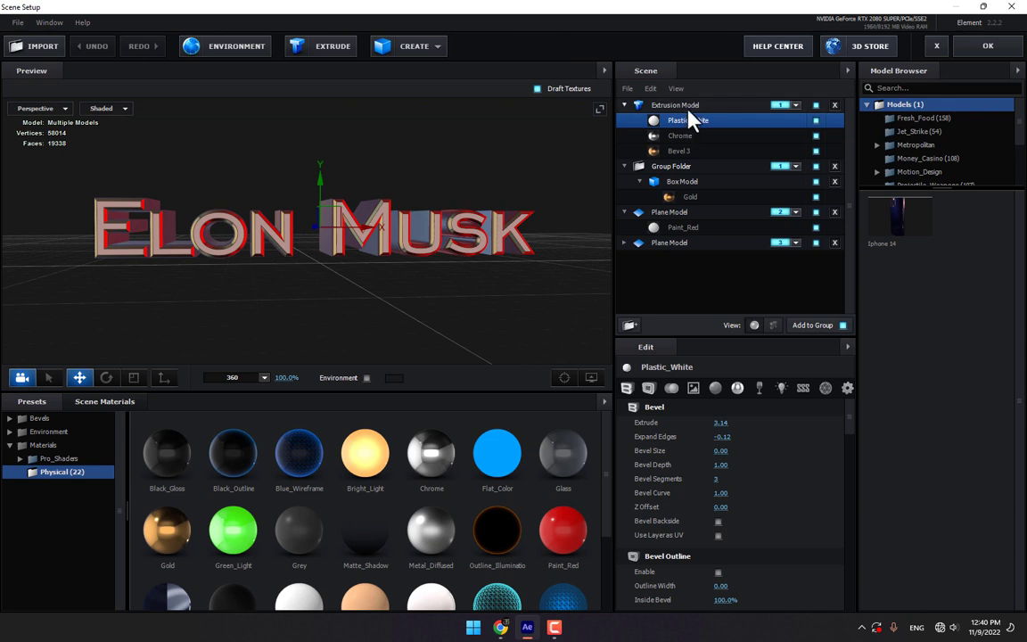
left_click(784, 106)
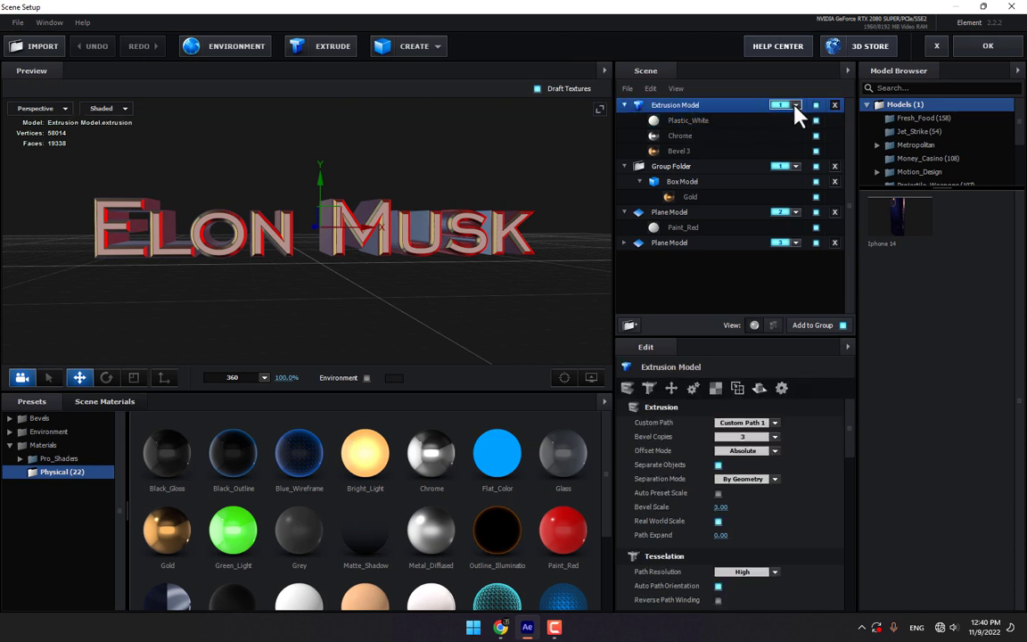
left_click(795, 105)
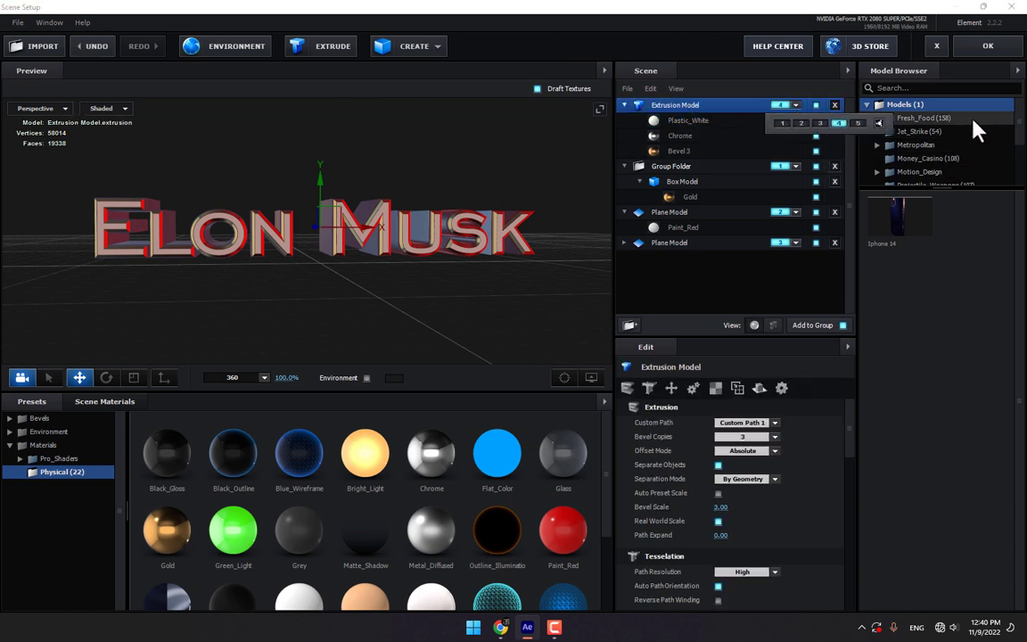
left_click(989, 45)
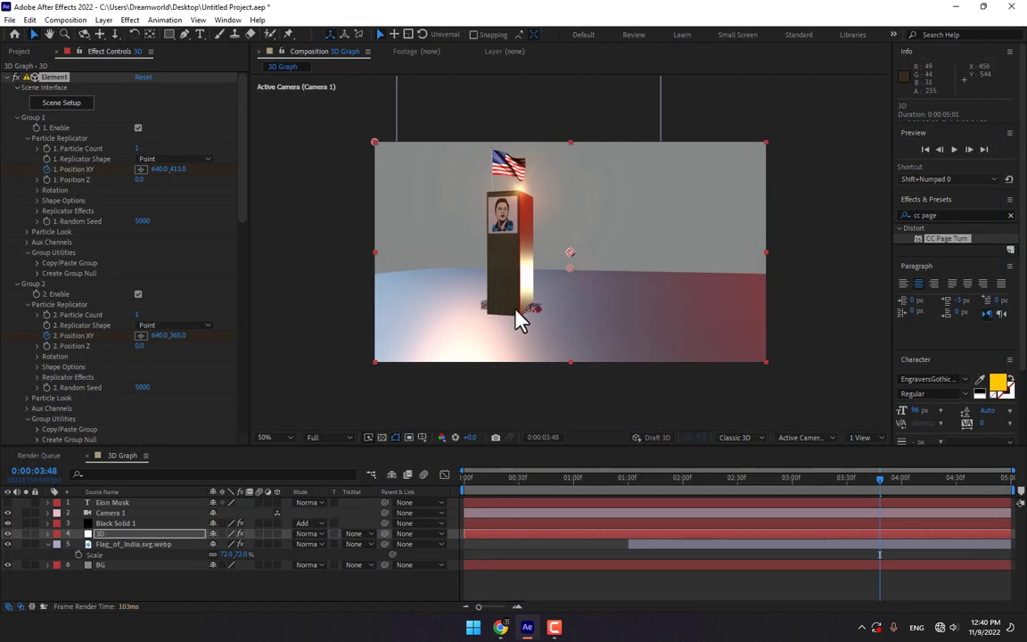
Collapse Groups 1 and 2, expand Group 4's Particle Replicator, and set its X position to 1128.0.
left_click(17, 118)
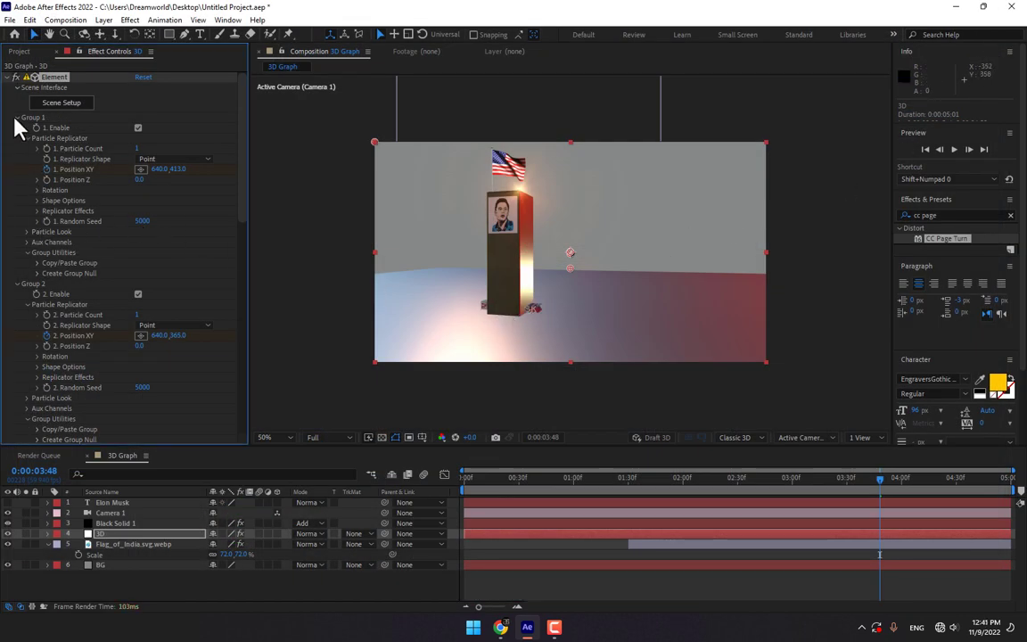
left_click(17, 129)
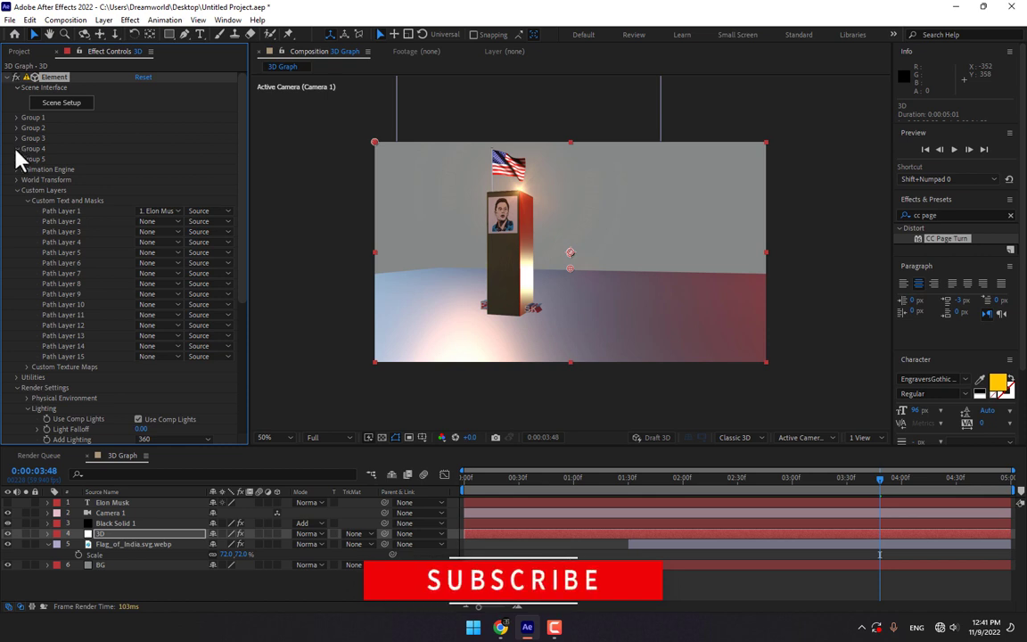
left_click(17, 149)
left_click(27, 169)
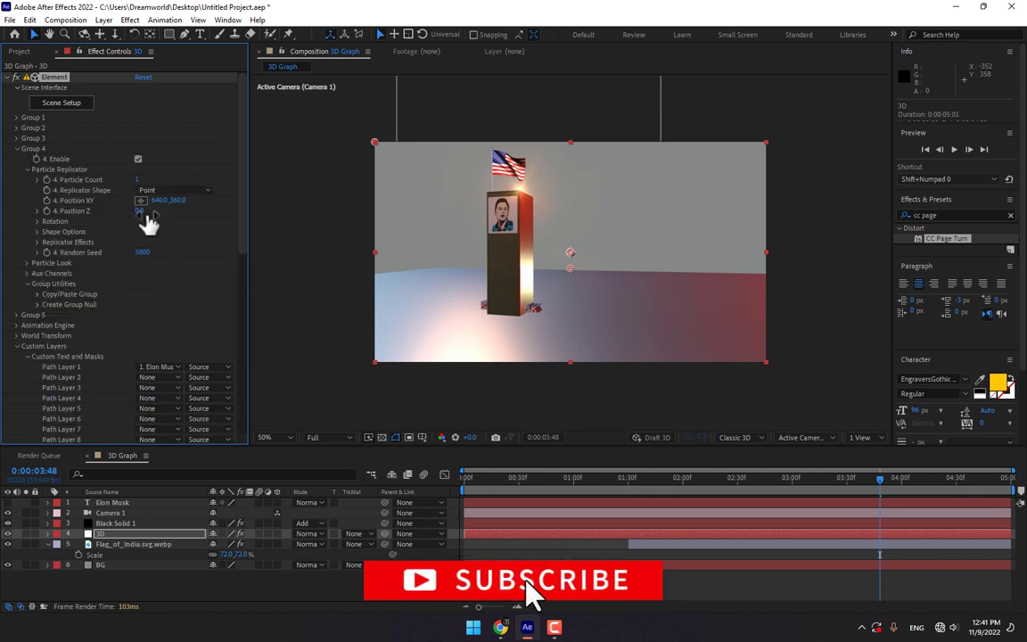
left_click_drag(175, 201, 448, 196)
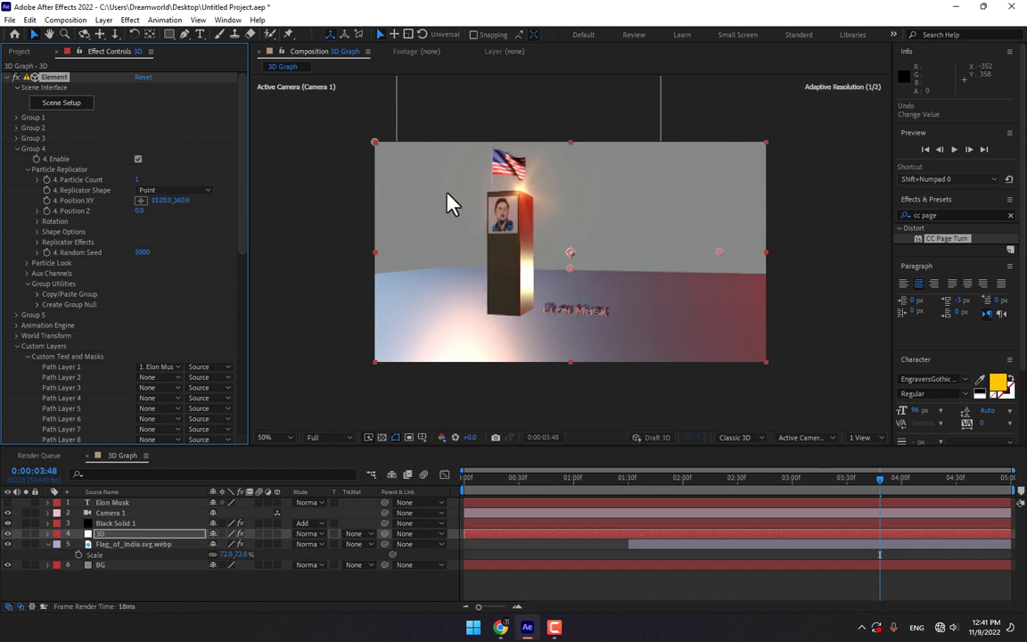
Set Group 4's Particle Size to 25.00 and its Position XY to 1335.0, 388.2.
left_click(28, 263)
left_click_drag(156, 273, 218, 277)
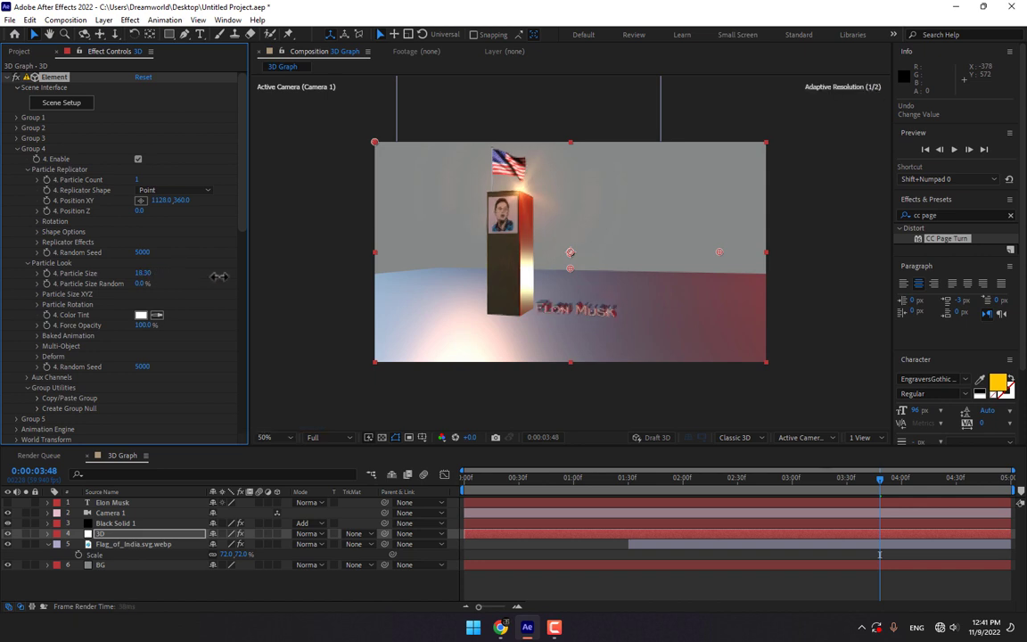
left_click_drag(281, 272, 244, 282)
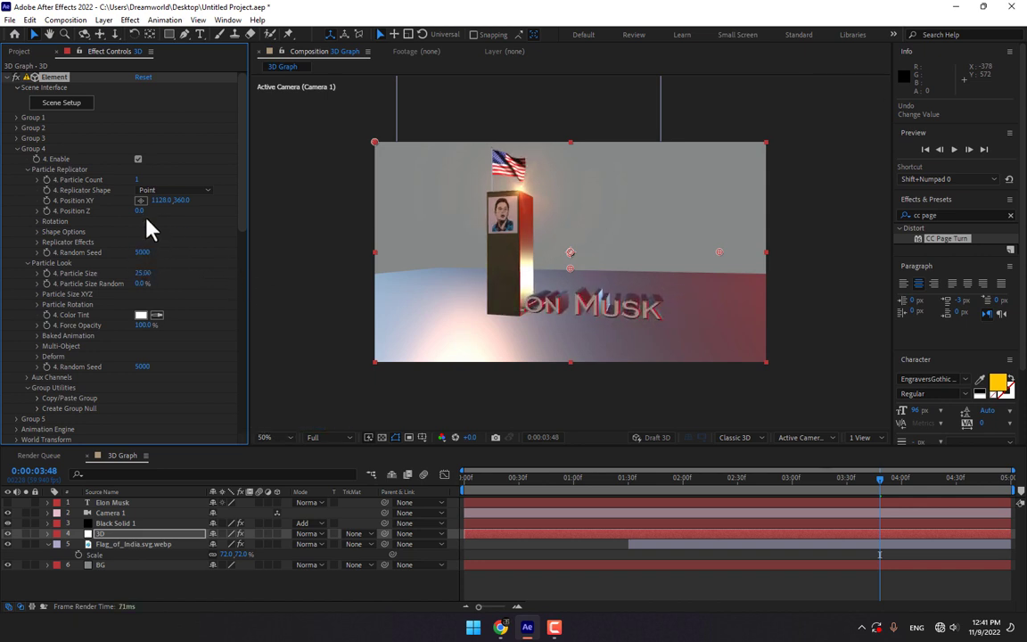
left_click_drag(160, 201, 312, 222)
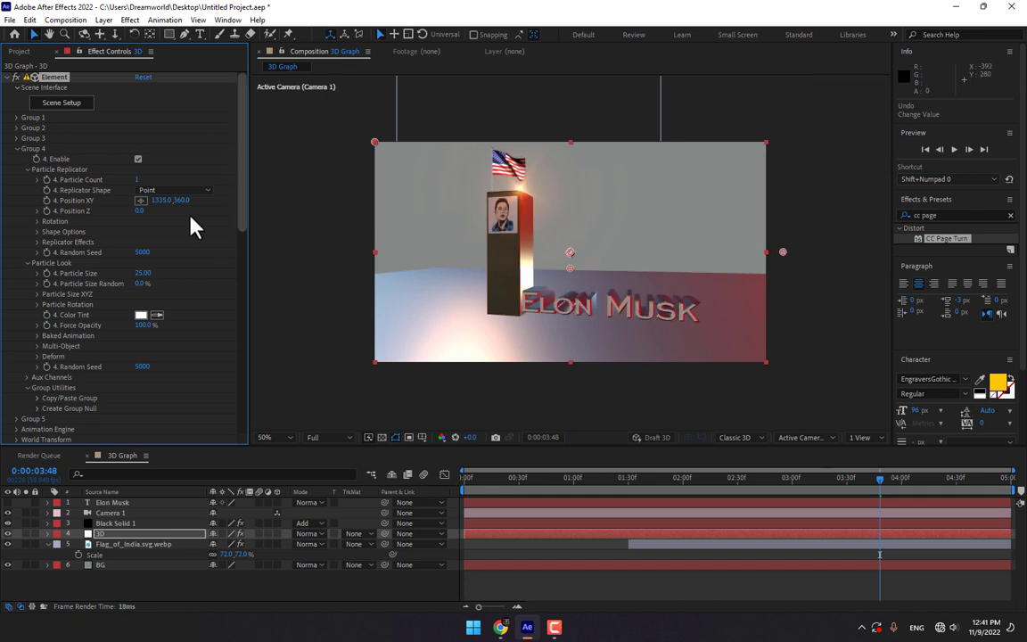
left_click_drag(183, 201, 345, 207)
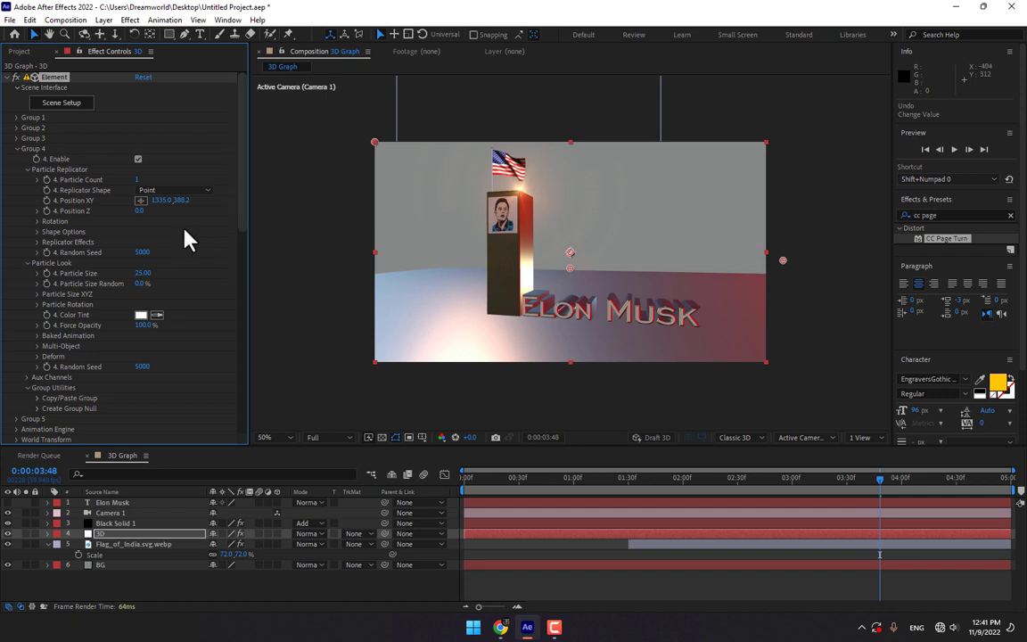
Enable Ambient Occlusion in the Element render settings and set the SSAO Intensity to 4.1.
left_click_drag(241, 201, 242, 410)
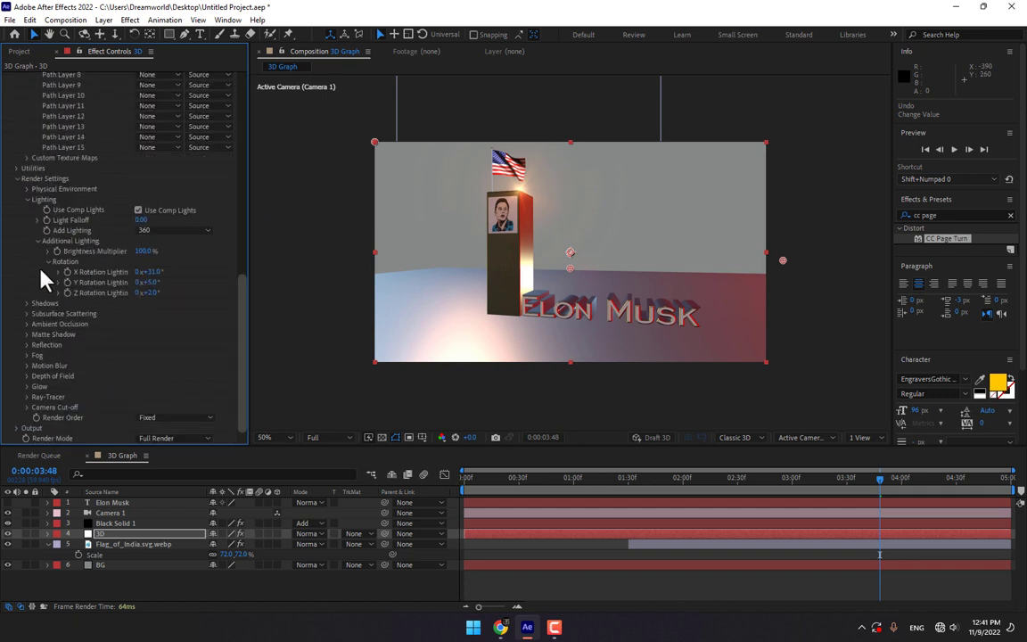
left_click(27, 323)
left_click(150, 293)
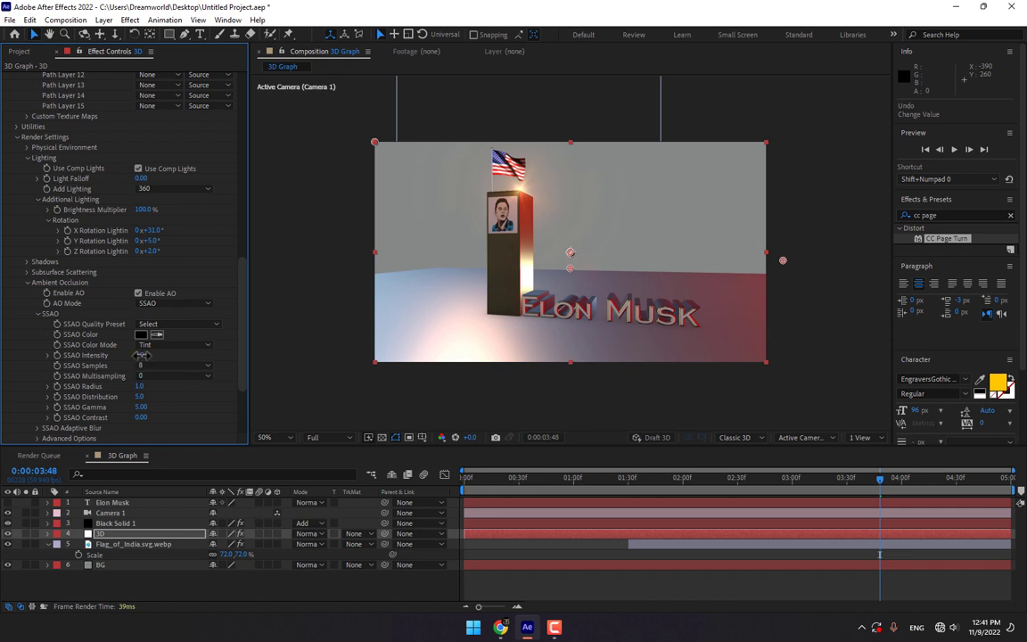
left_click_drag(140, 355, 153, 355)
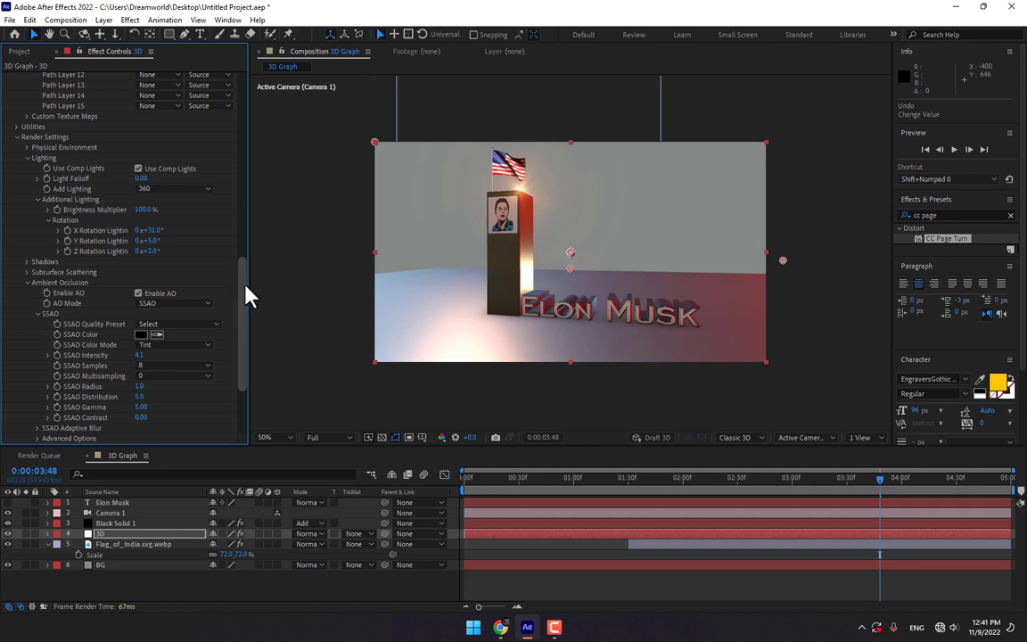
Collapse Group 4 in the Element settings and preview the animation from the start of the timeline.
left_click_drag(250, 297, 246, 107)
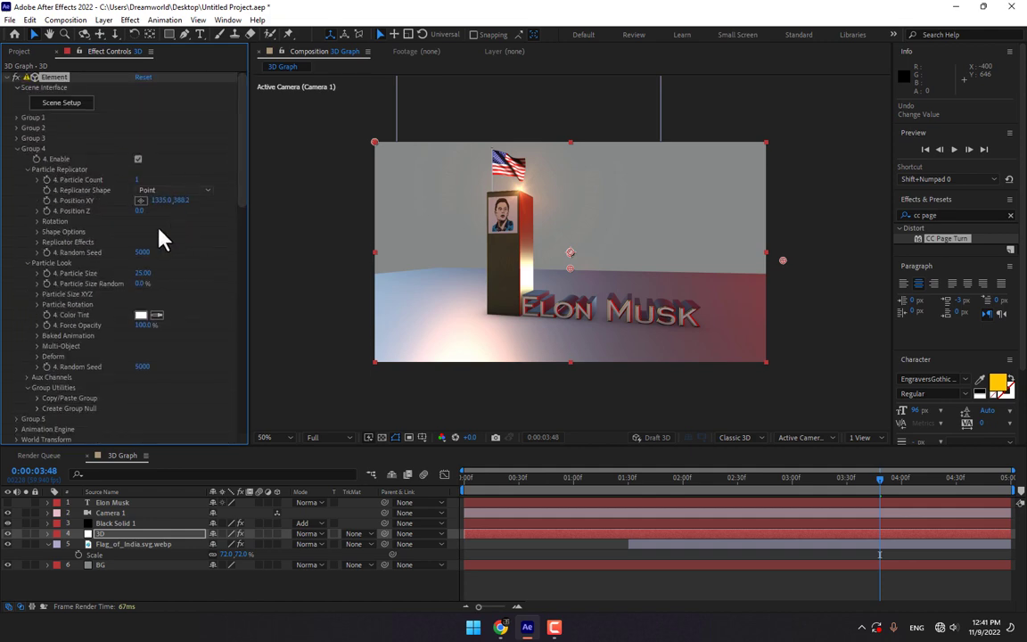
left_click(16, 148)
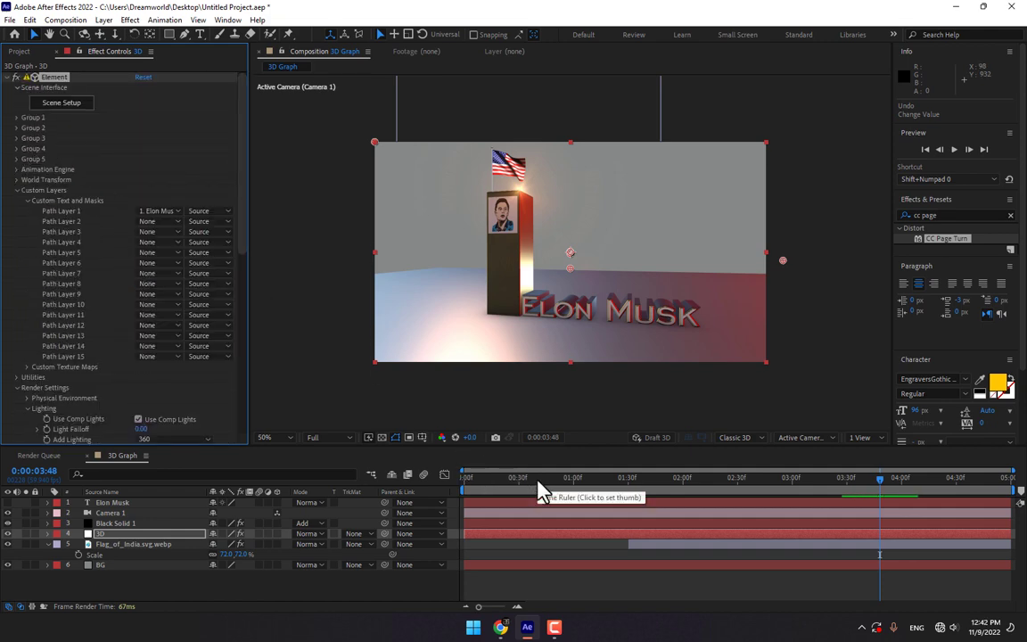
left_click_drag(541, 488, 361, 499)
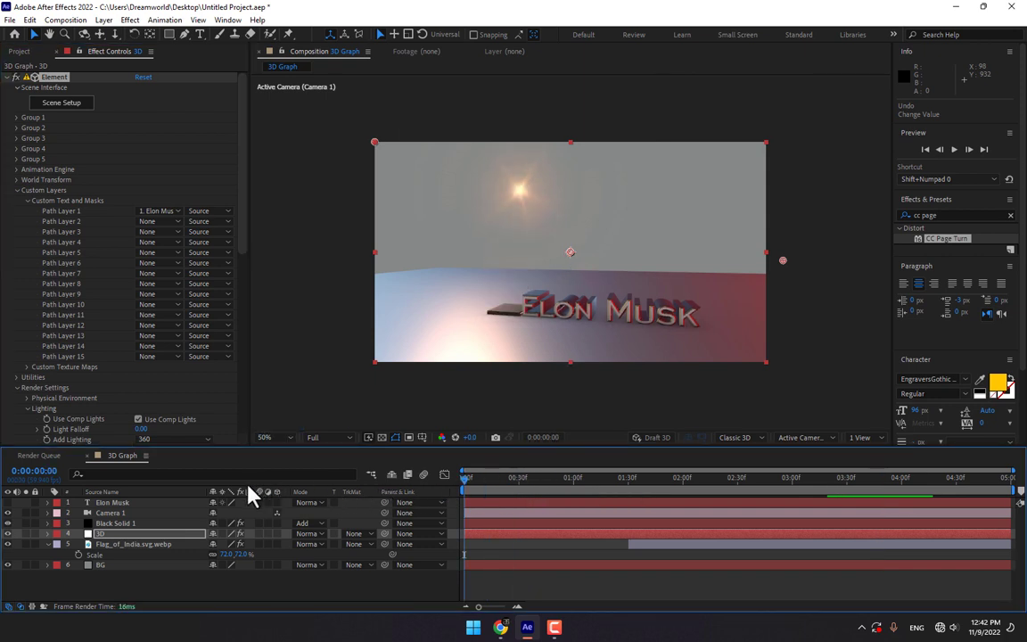
left_click(955, 154)
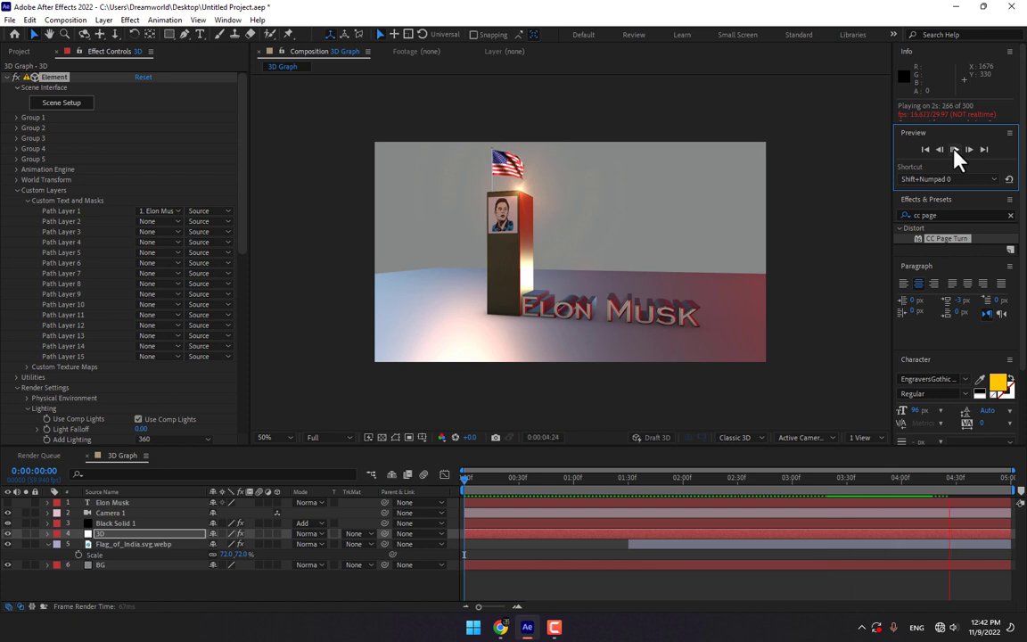
left_click(954, 150)
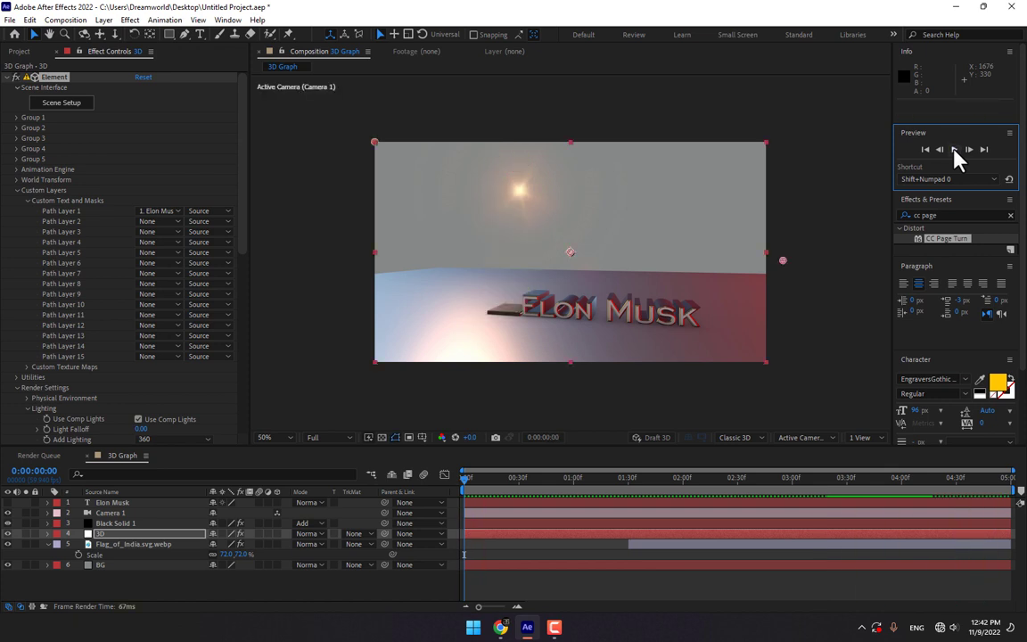
Add a second line reading "225.2B$" to the Elon Musk text layer, showing the layer only while editing it.
left_click(116, 523)
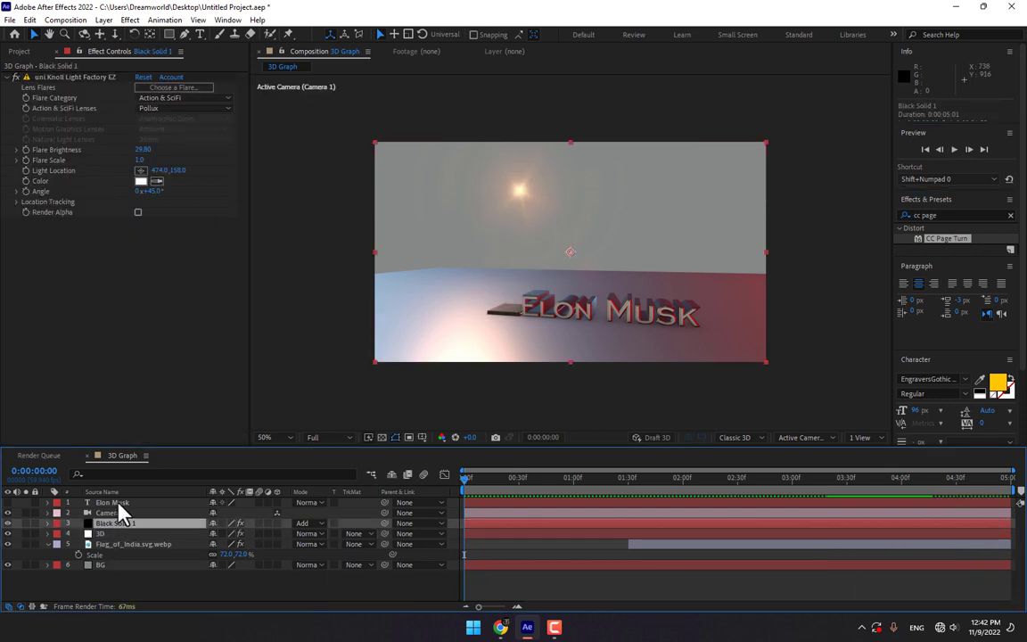
left_click(113, 503)
left_click(8, 503)
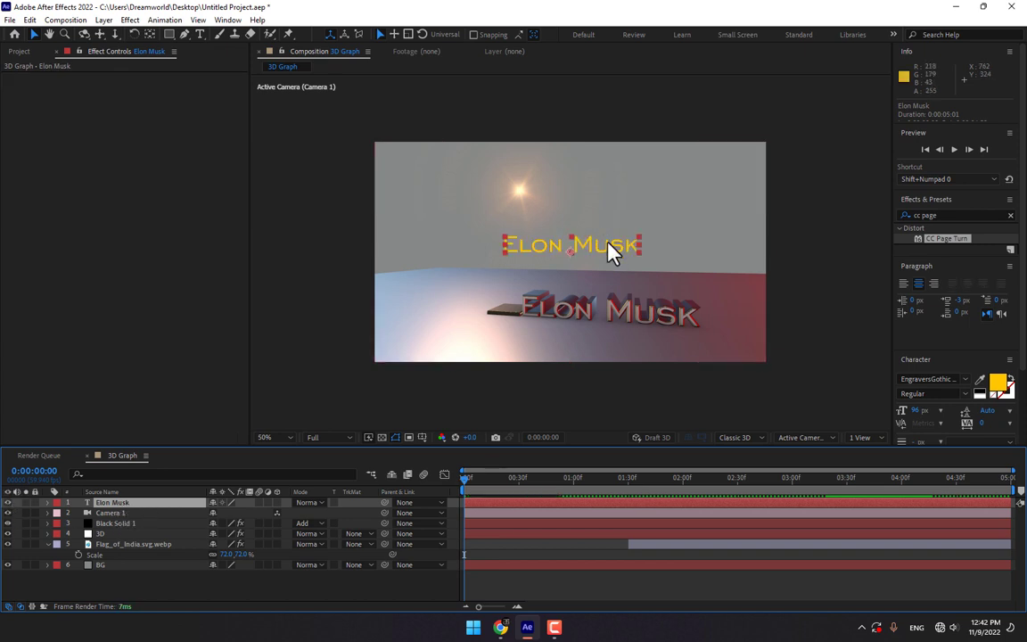
key("ctrl+t")
left_click(634, 242)
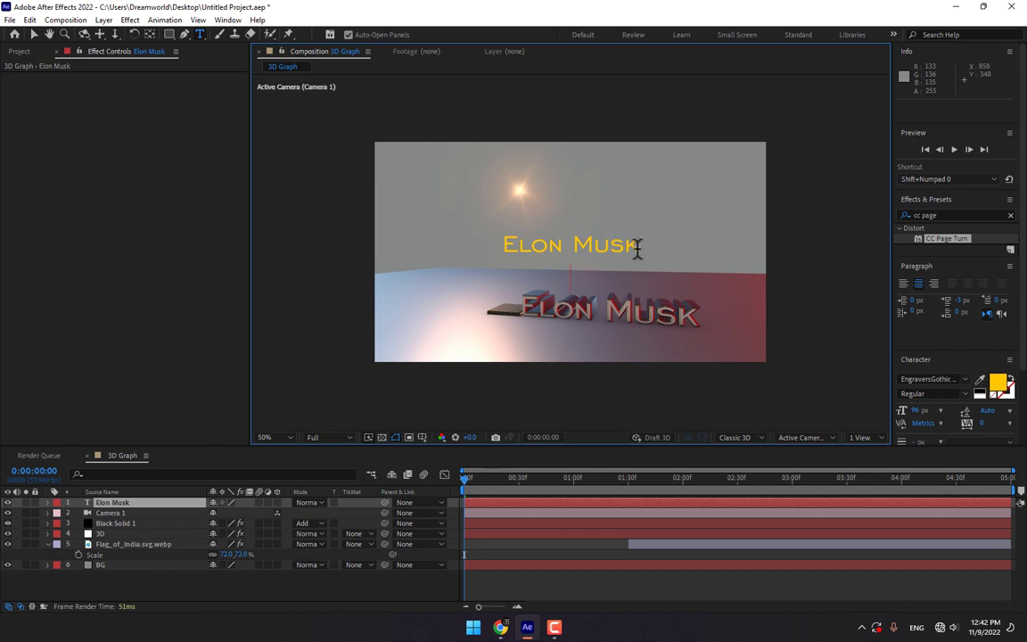
type("225")
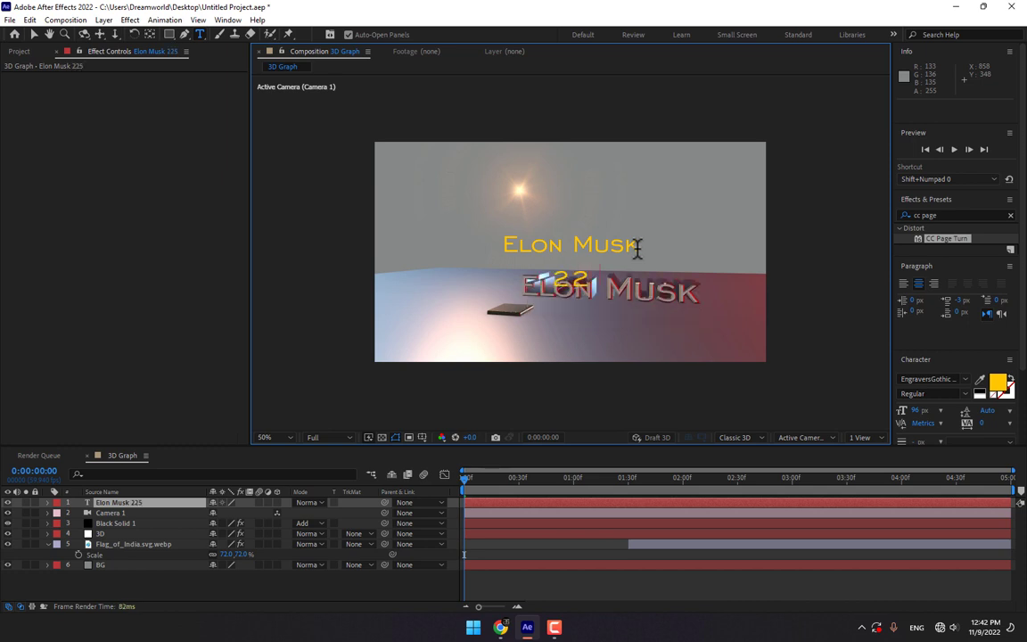
type(".2")
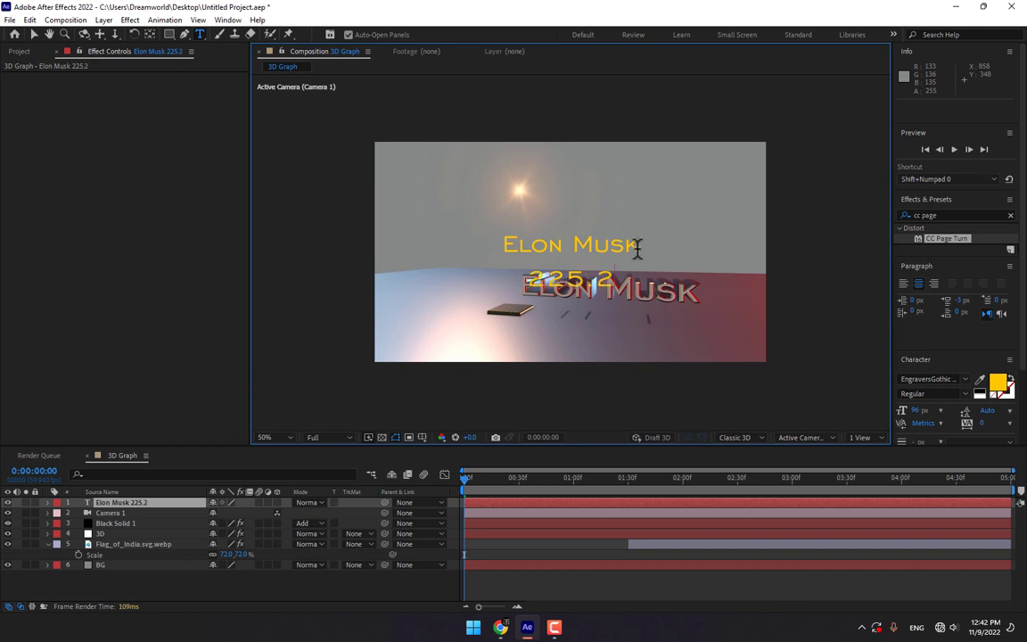
type("B")
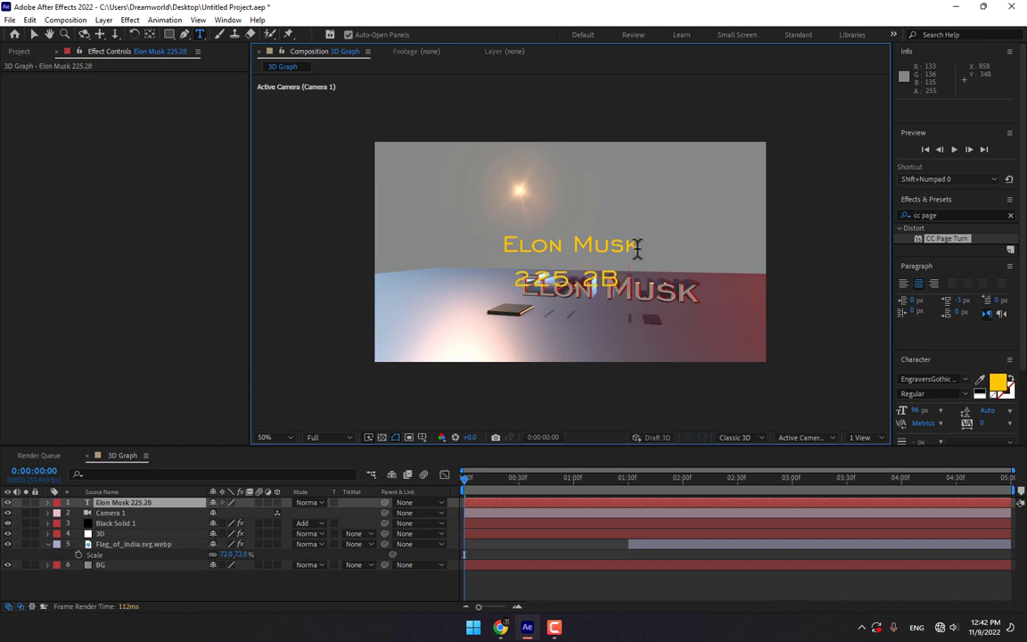
key("BackSpace")
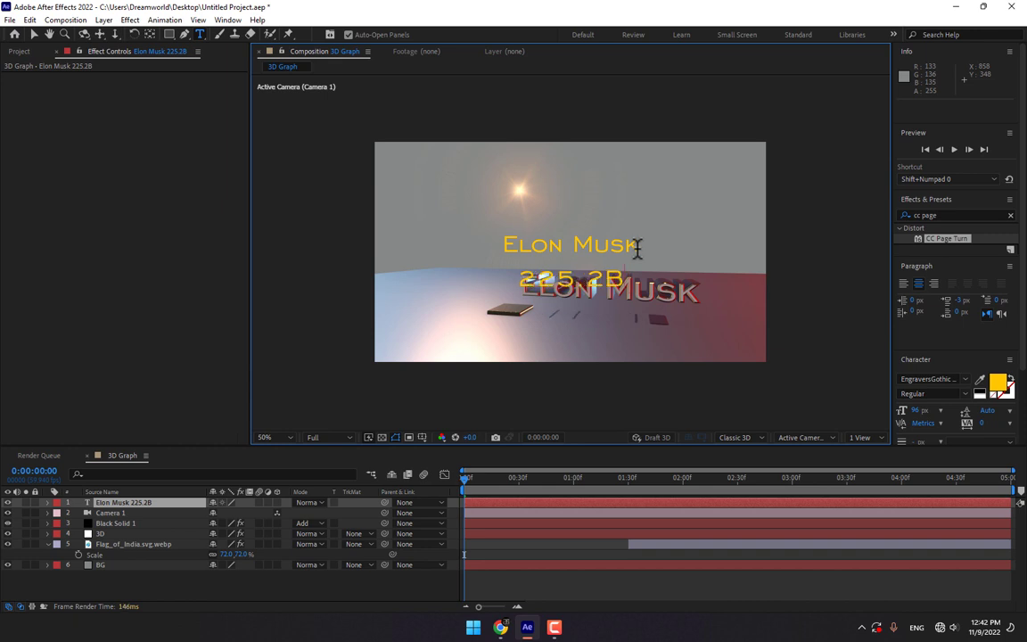
type("$")
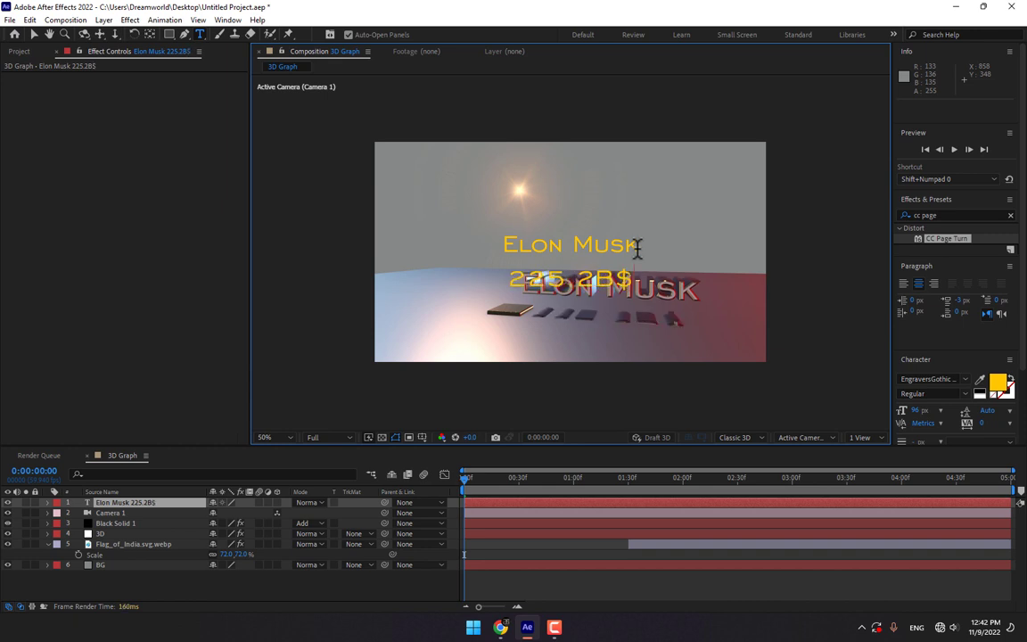
left_click(34, 36)
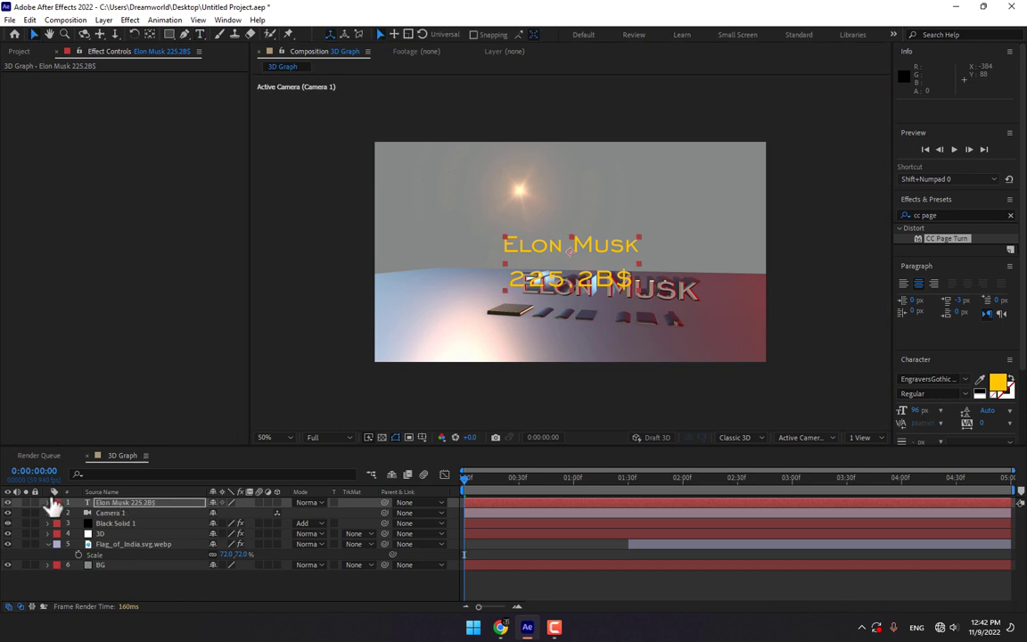
left_click(7, 503)
Set the Y value of Group 4's Position XY to 249.2 on the 3D layer and check the text at 0:00:03:33.
left_click(114, 526)
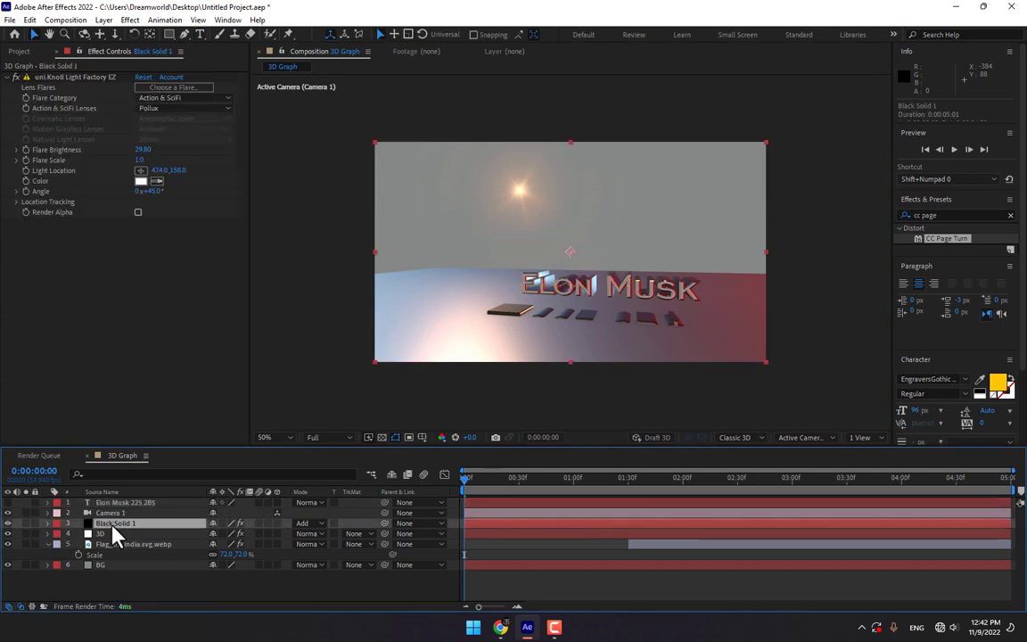
left_click(118, 535)
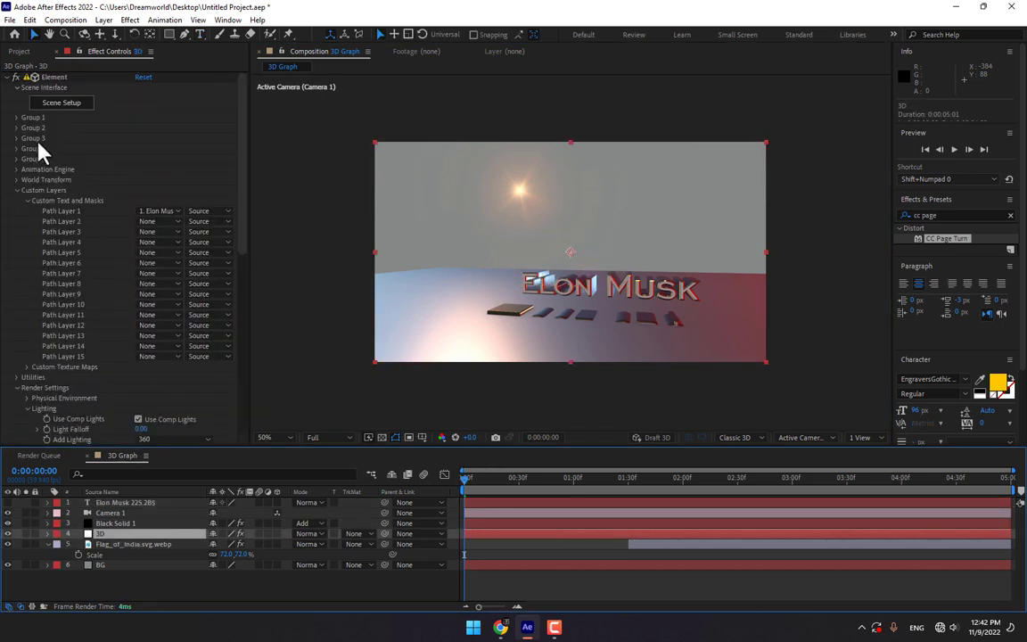
left_click(17, 148)
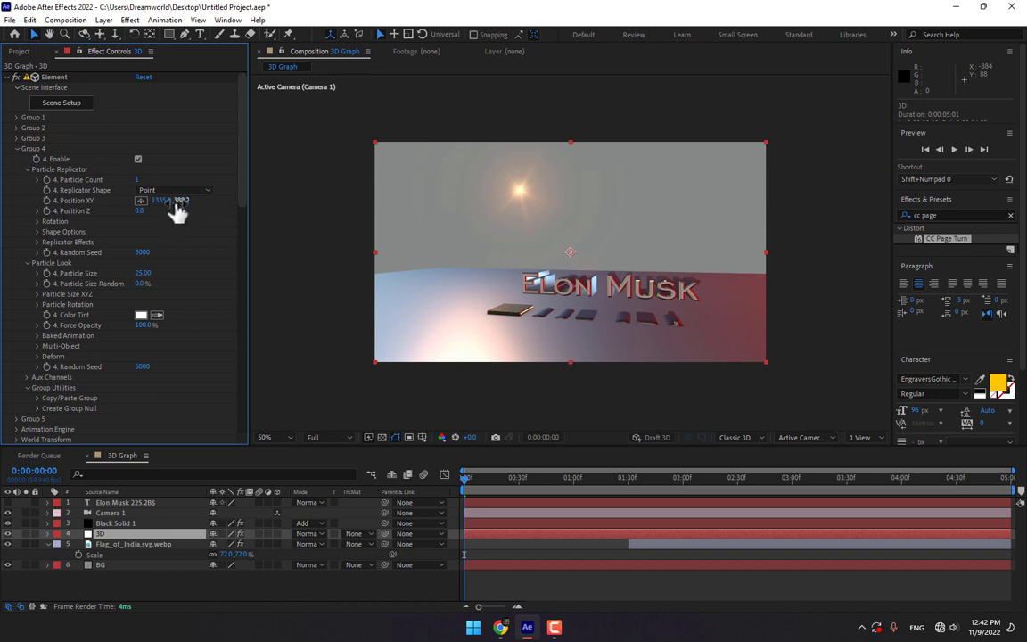
left_click_drag(176, 201, 85, 215)
left_click_drag(482, 491, 852, 469)
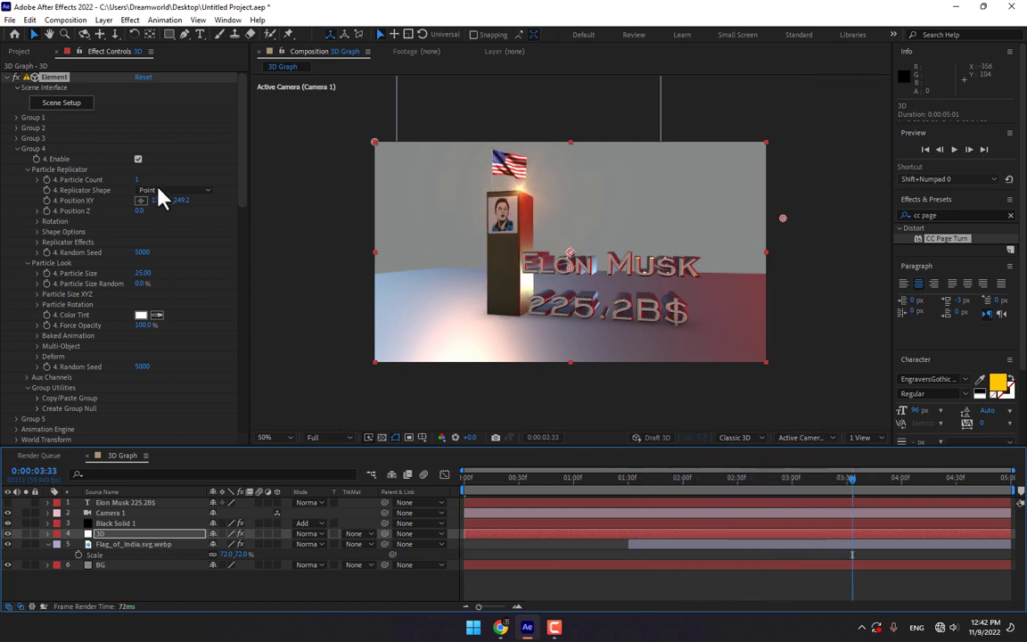
left_click(17, 149)
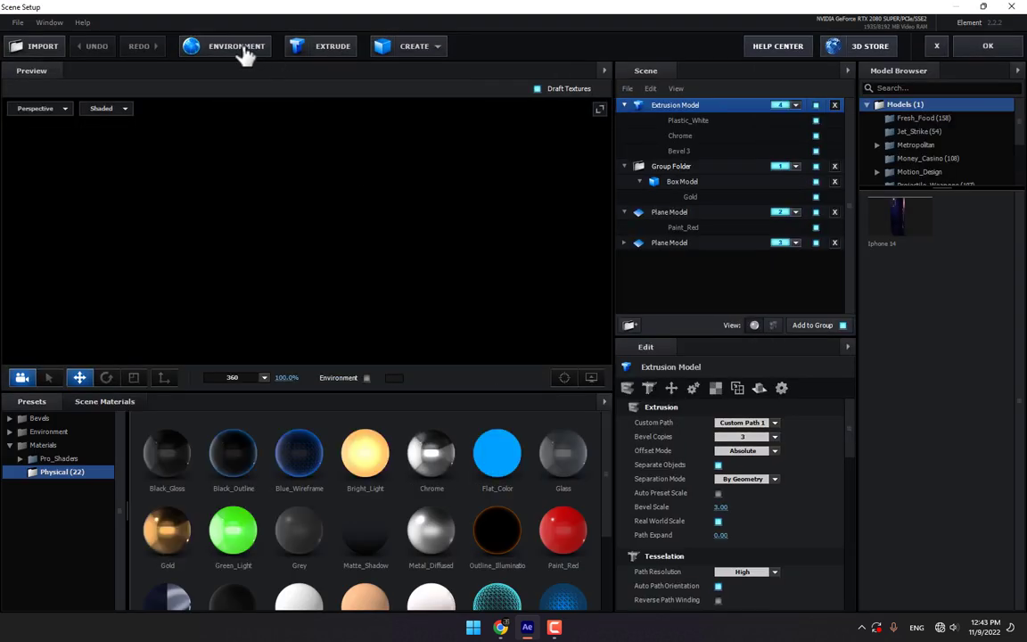
Replace the Element scene's environment texture with BackLight_2K_24.jpg and apply the scene setup.
left_click(241, 50)
left_click(591, 246)
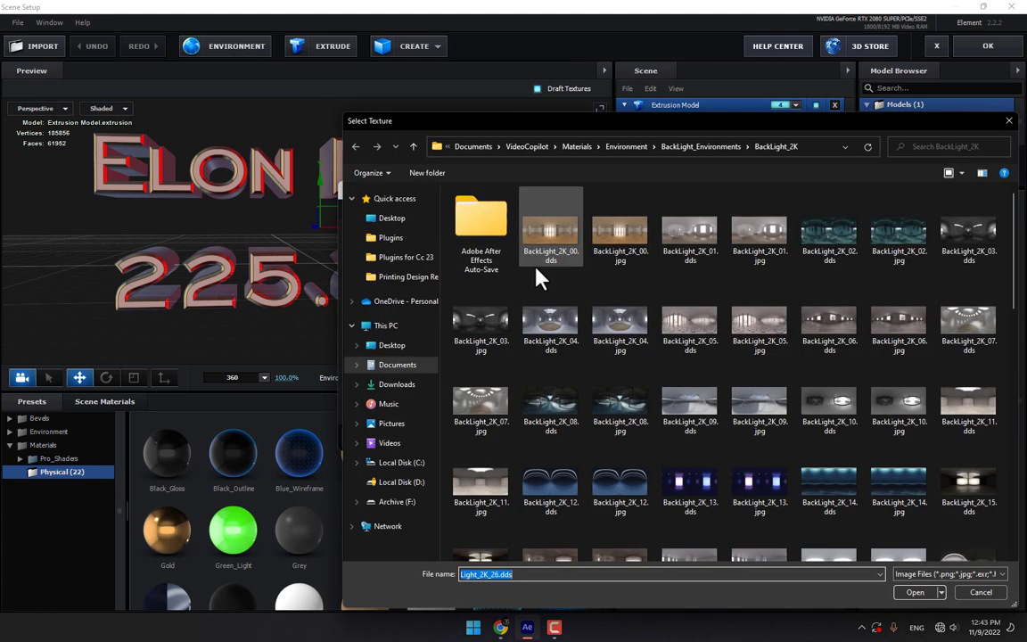
scroll(710, 419, "down", 3)
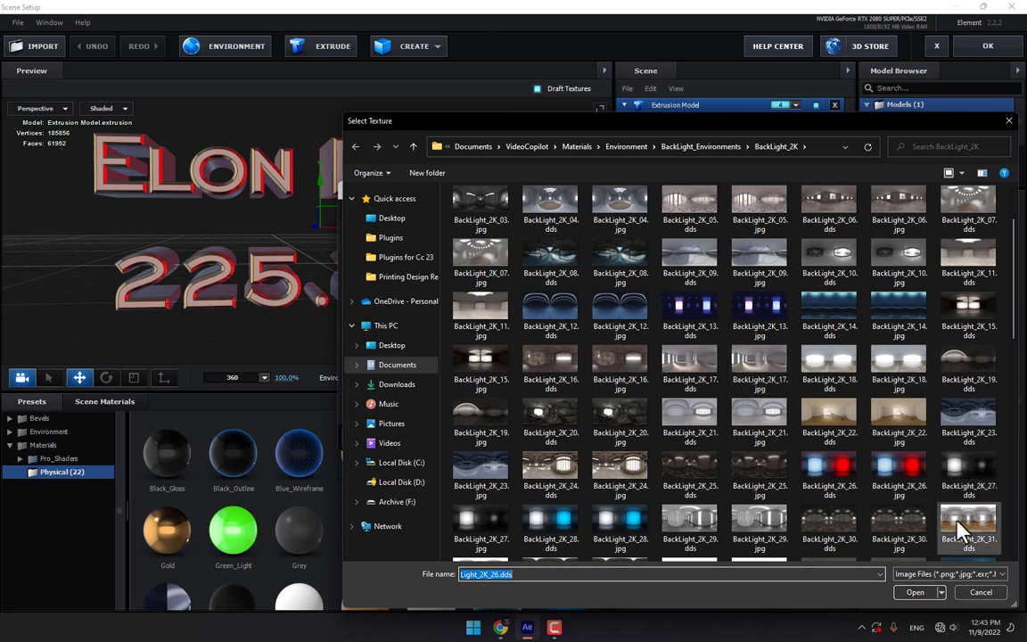
double_click(622, 465)
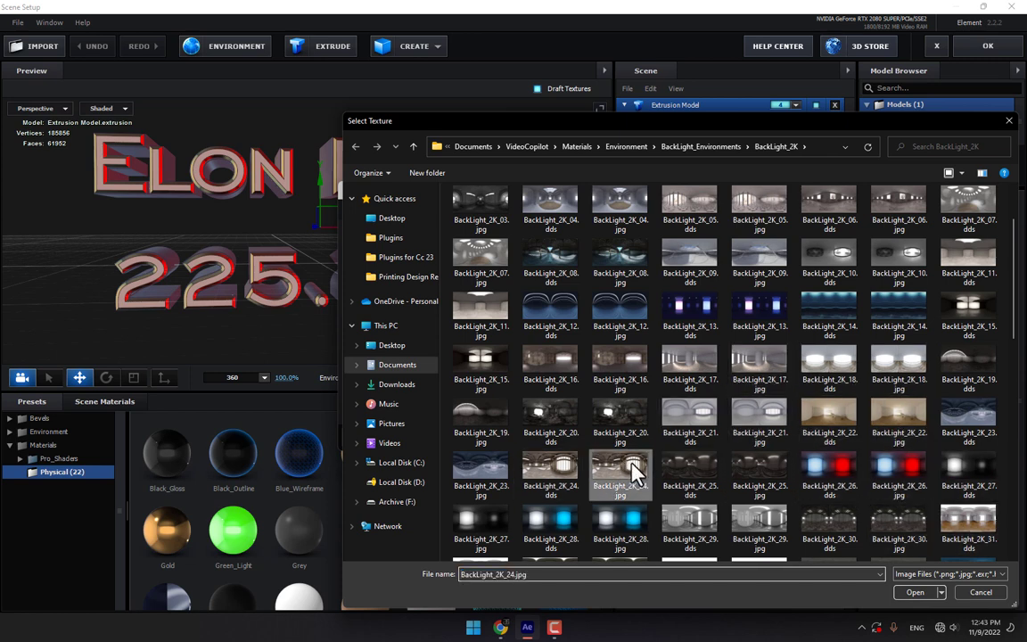
left_click(660, 437)
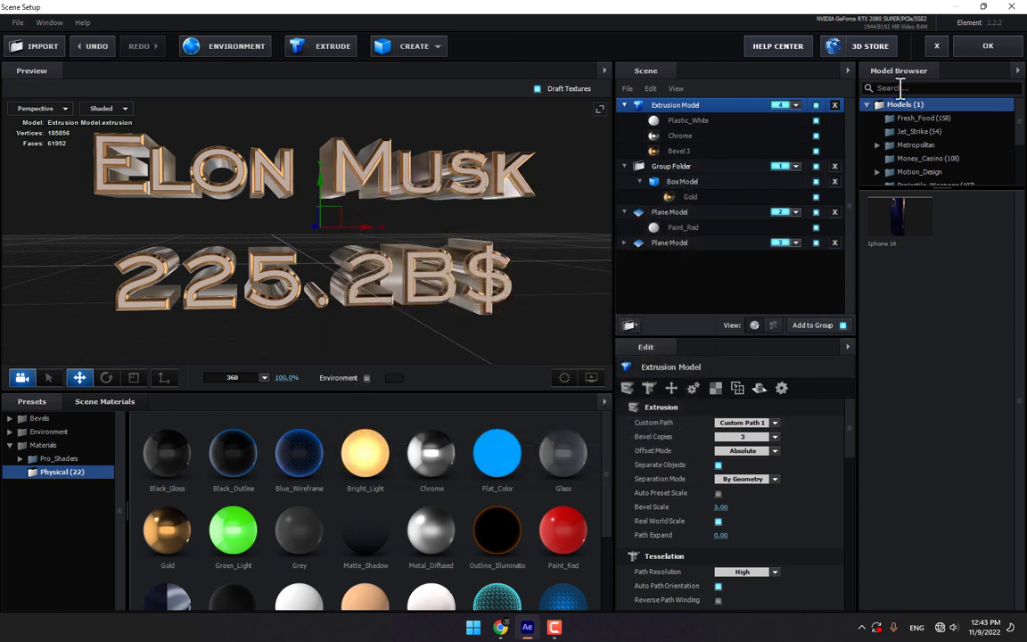
left_click(988, 45)
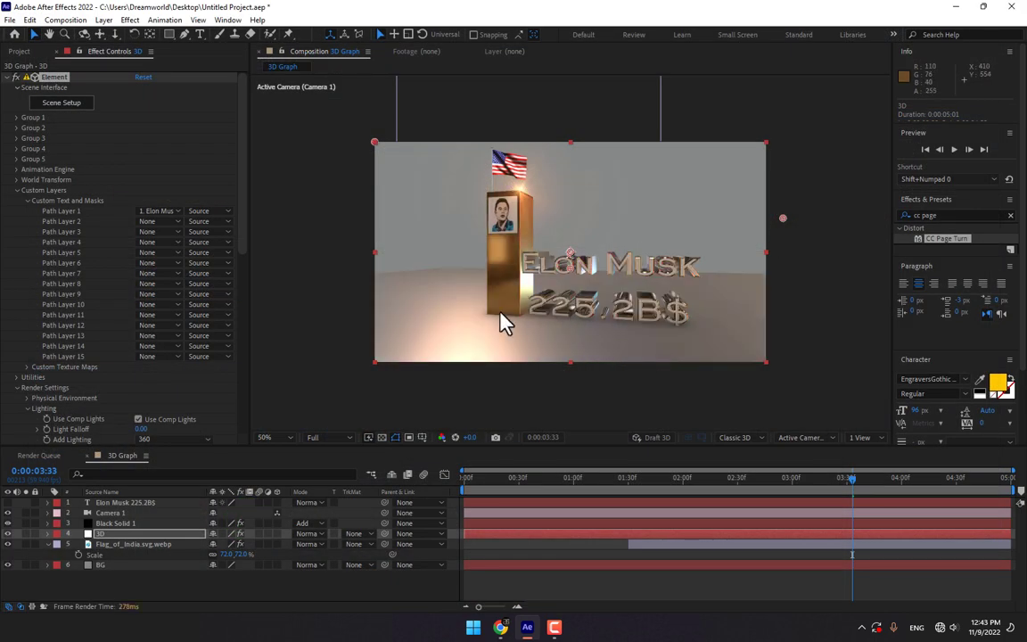
Select the BG layer in the 3D Graph composition.
left_click(107, 565)
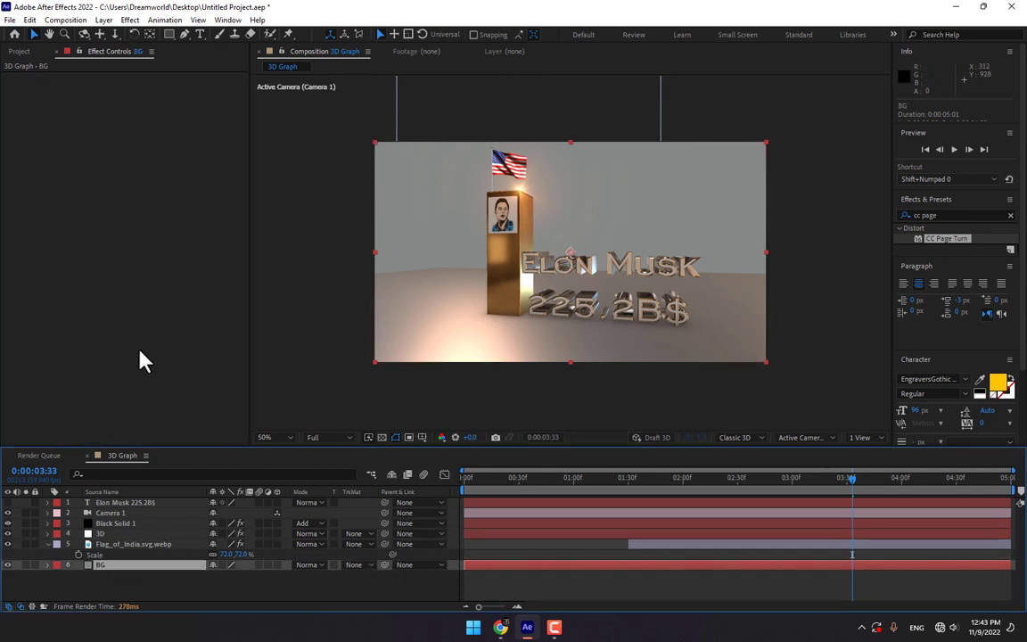